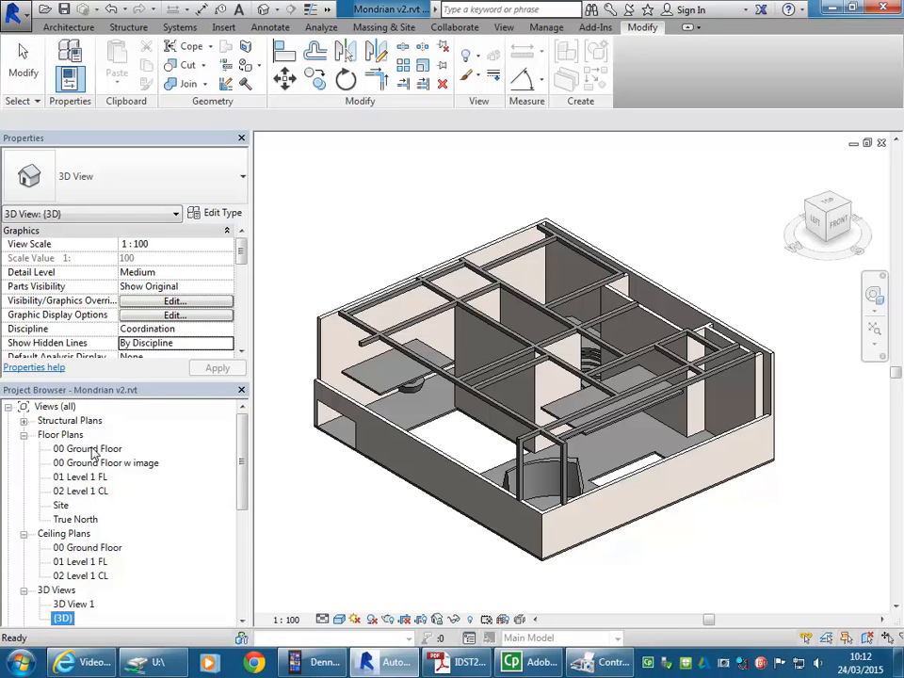
# Step: Switch to the assessment brief PDF in Acrobat and review the Stage 2 requirements for the plan view and the axonometric projection
pyautogui.click(455, 666)
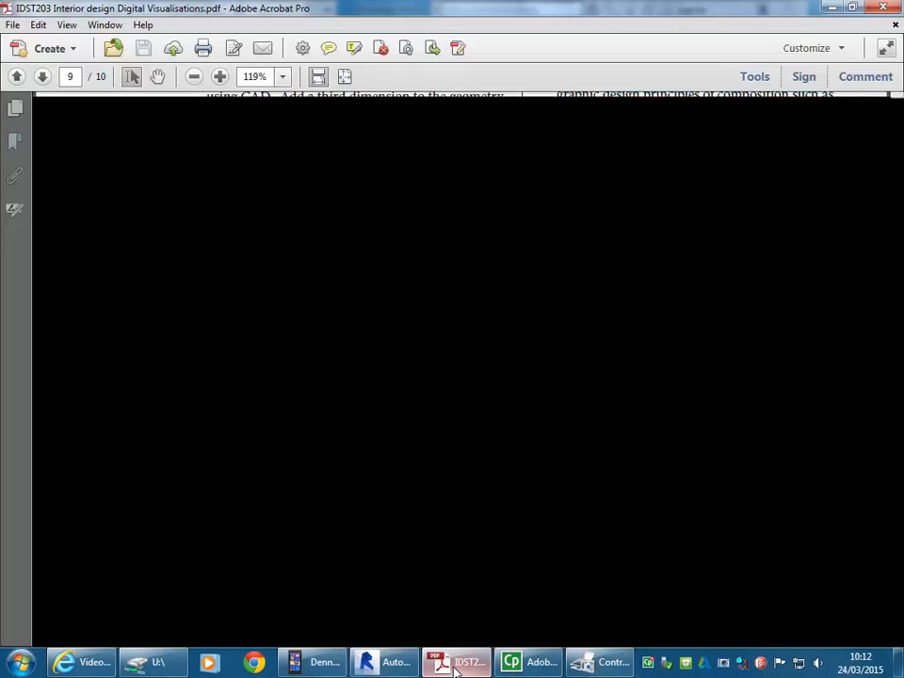
pyautogui.scroll(8, 627, 223)
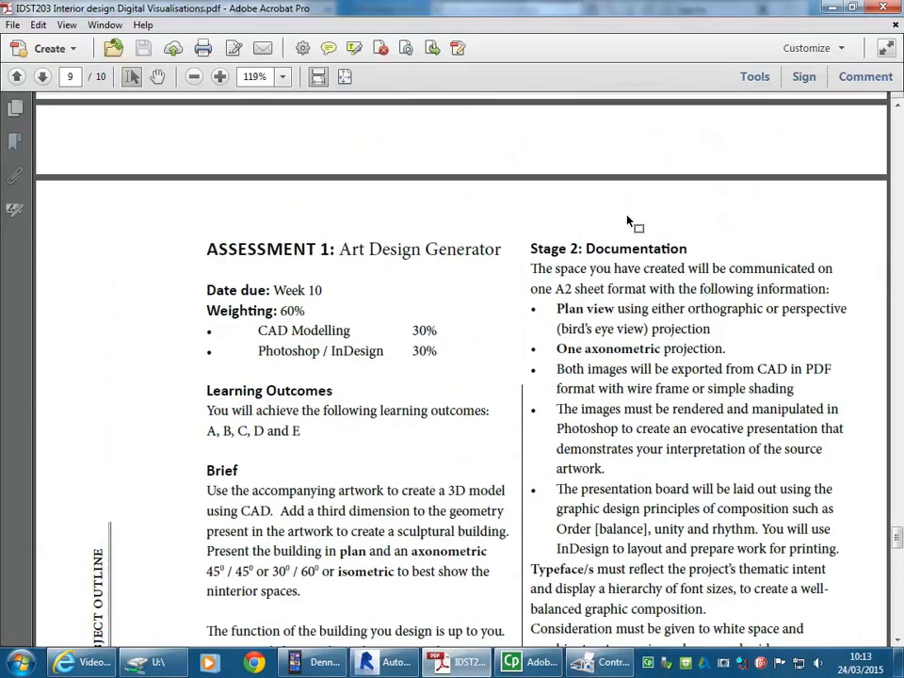
pyautogui.scroll(-2, 625, 262)
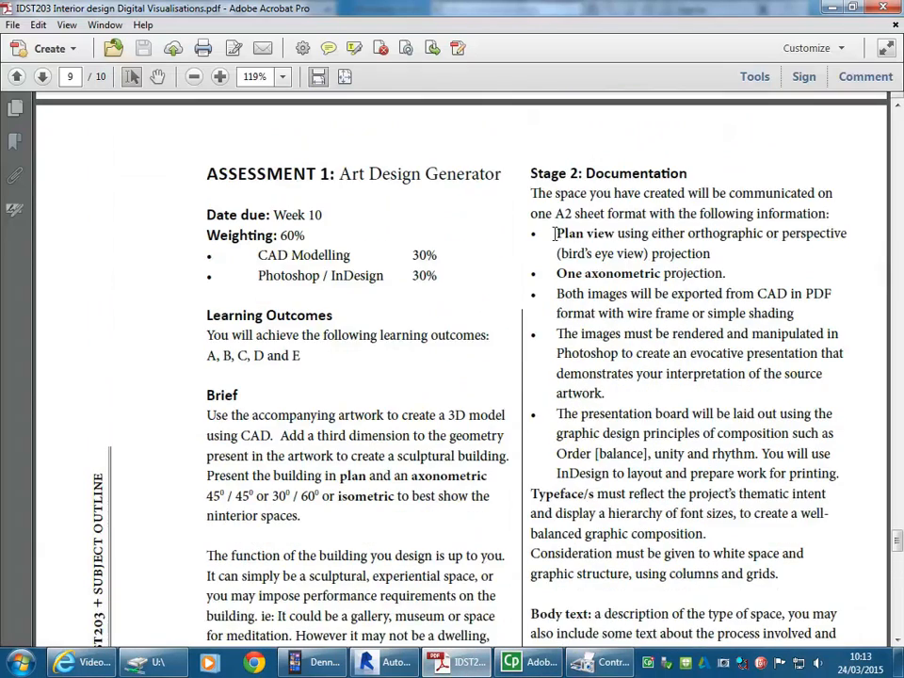
pyautogui.moveTo(556, 233); pyautogui.dragTo(619, 235)
pyautogui.hotkey('ctrl', 'shift', 'y')
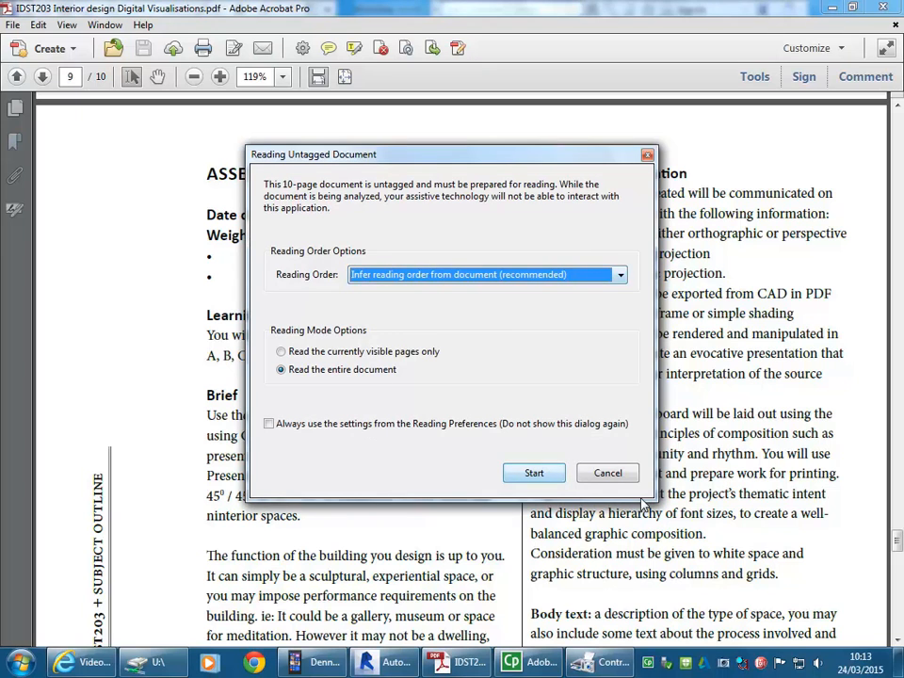
pyautogui.click(607, 473)
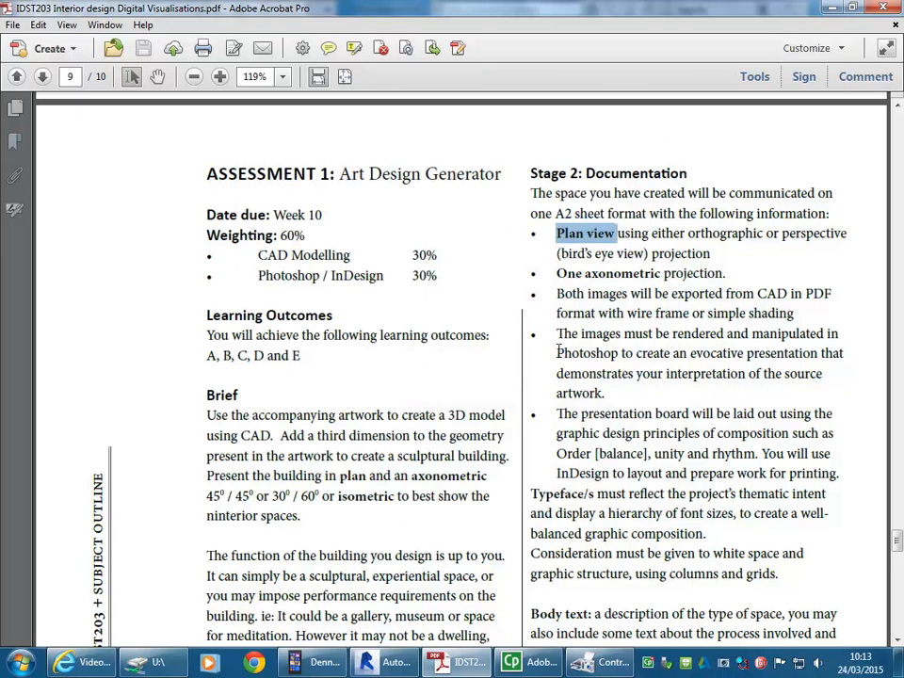
pyautogui.moveTo(558, 272); pyautogui.dragTo(673, 277)
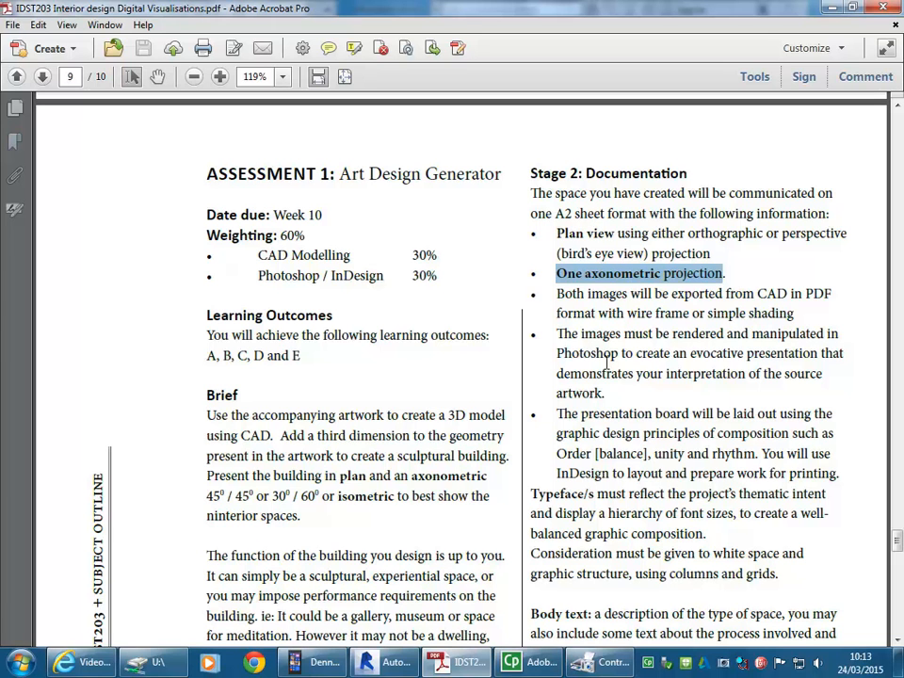
pyautogui.click(551, 273)
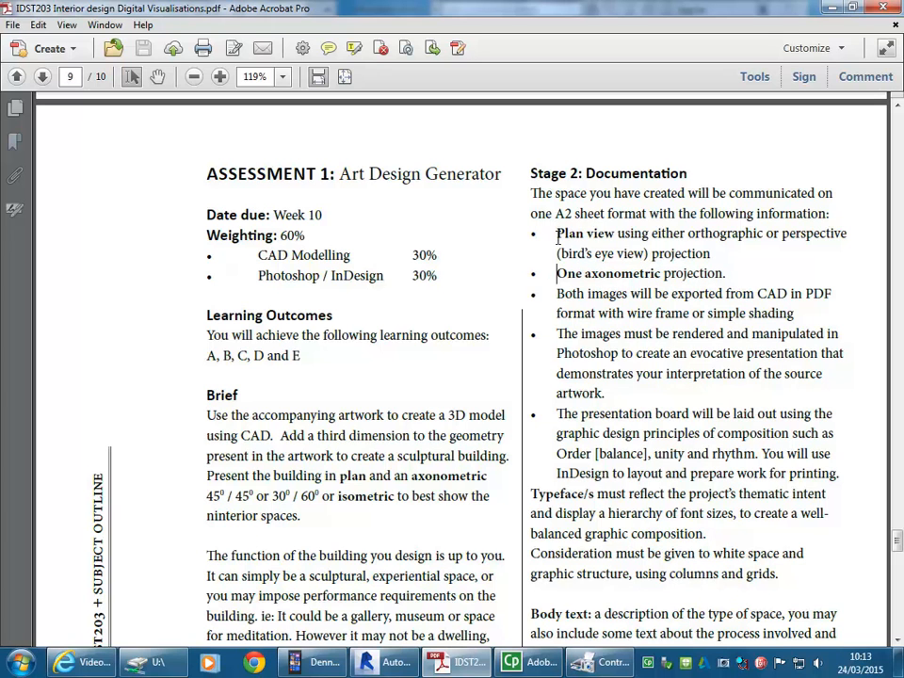
pyautogui.moveTo(556, 233); pyautogui.dragTo(615, 235)
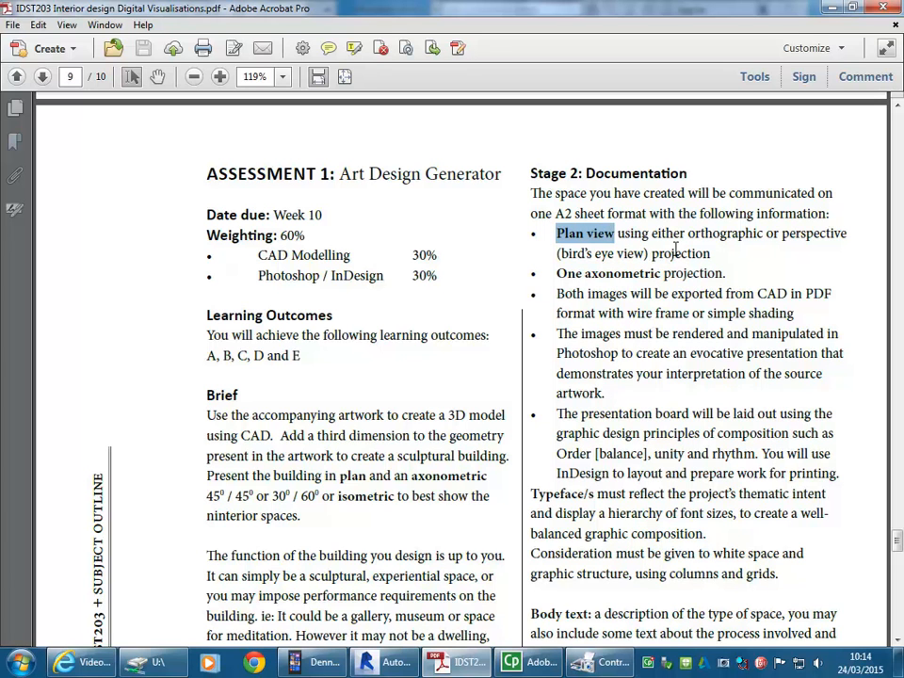
pyautogui.moveTo(687, 234); pyautogui.dragTo(763, 241)
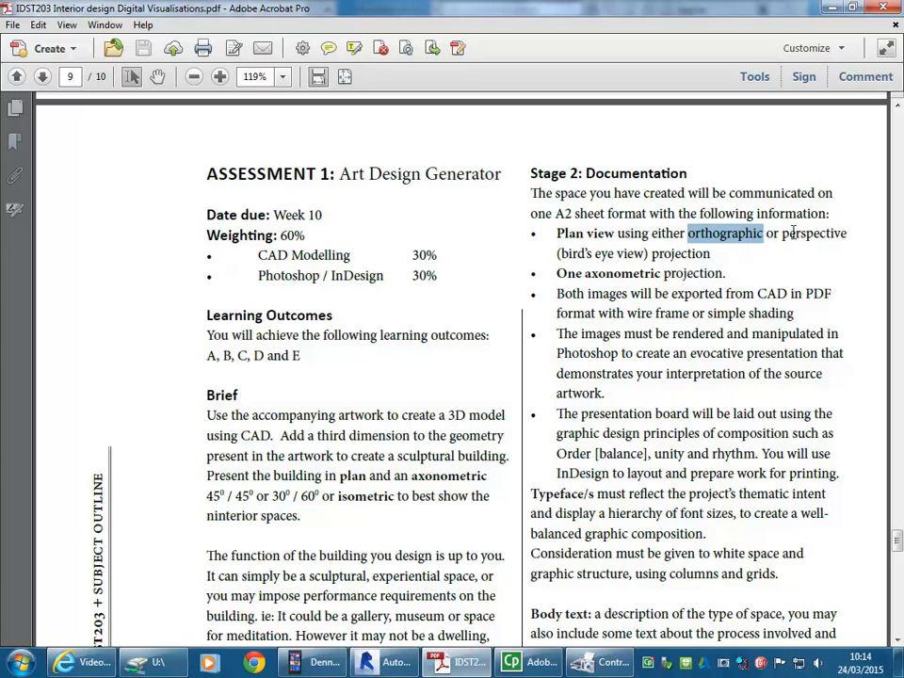
pyautogui.moveTo(781, 234); pyautogui.dragTo(847, 240)
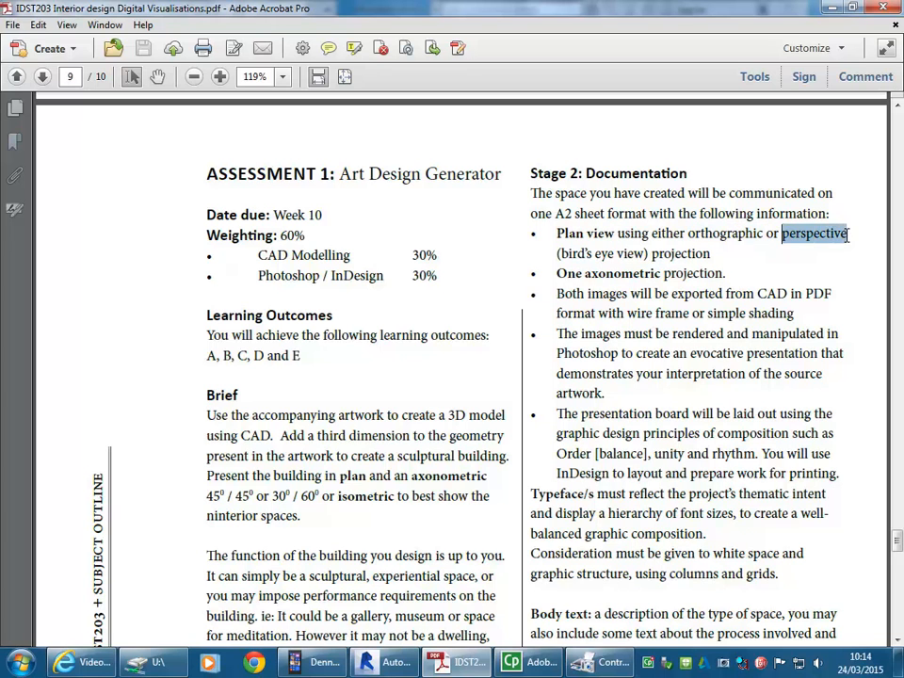
pyautogui.click(721, 252)
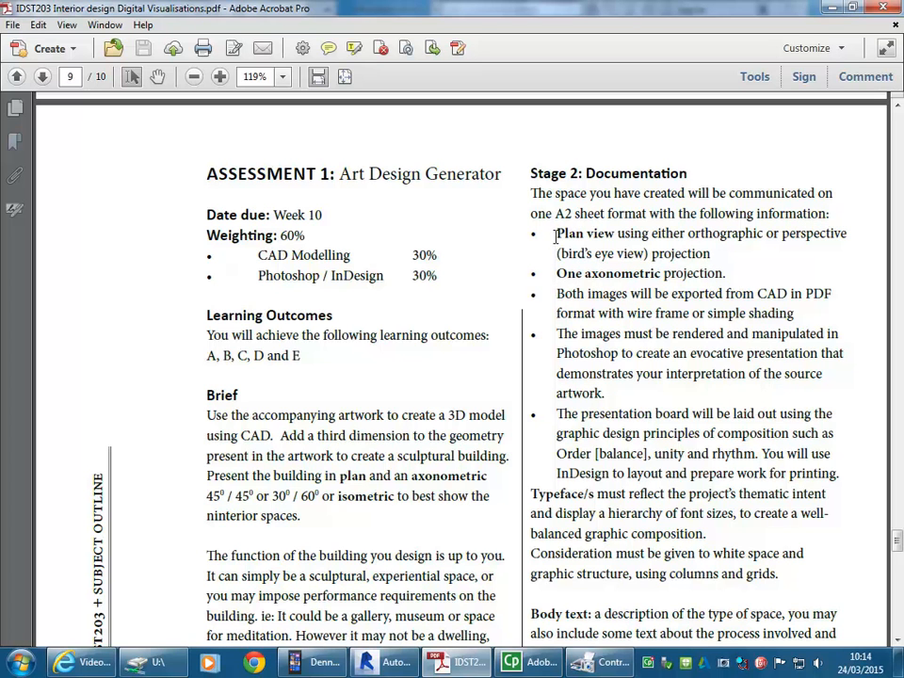
pyautogui.click(552, 276)
# Step: Return to the Mondrian v2 model in Revit and open the 00 Ground Floor floor plan
pyautogui.click(832, 10)
pyautogui.click(283, 252)
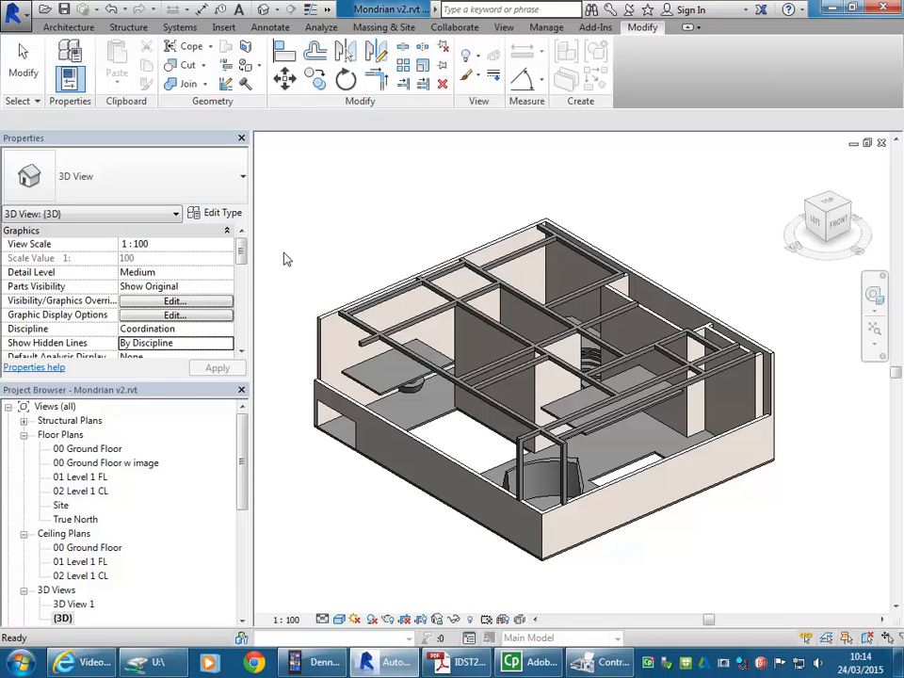
pyautogui.moveTo(287, 259); pyautogui.dragTo(306, 267, button='middle')
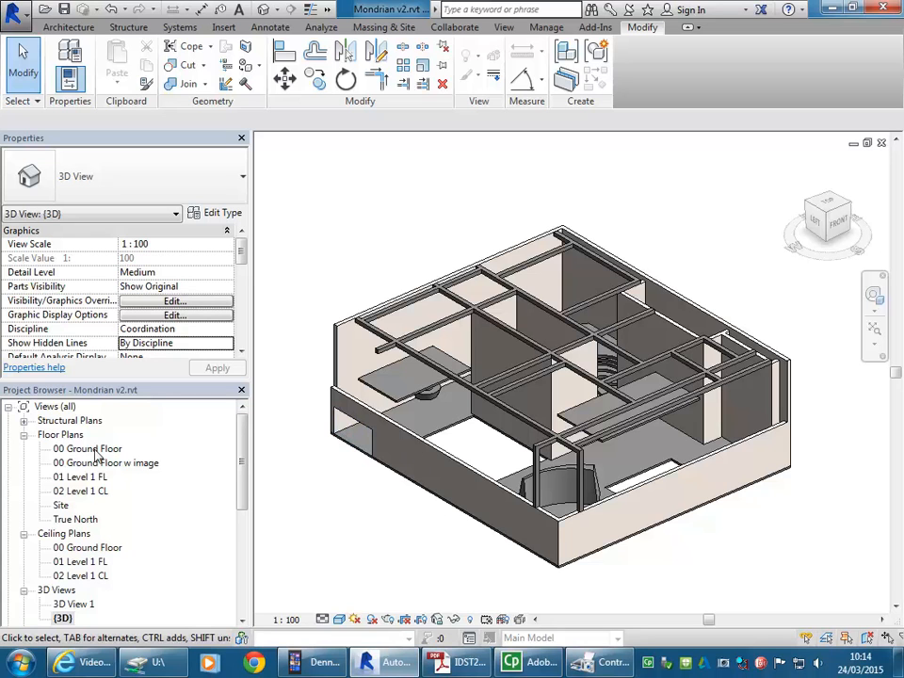
pyautogui.doubleClick(94, 450)
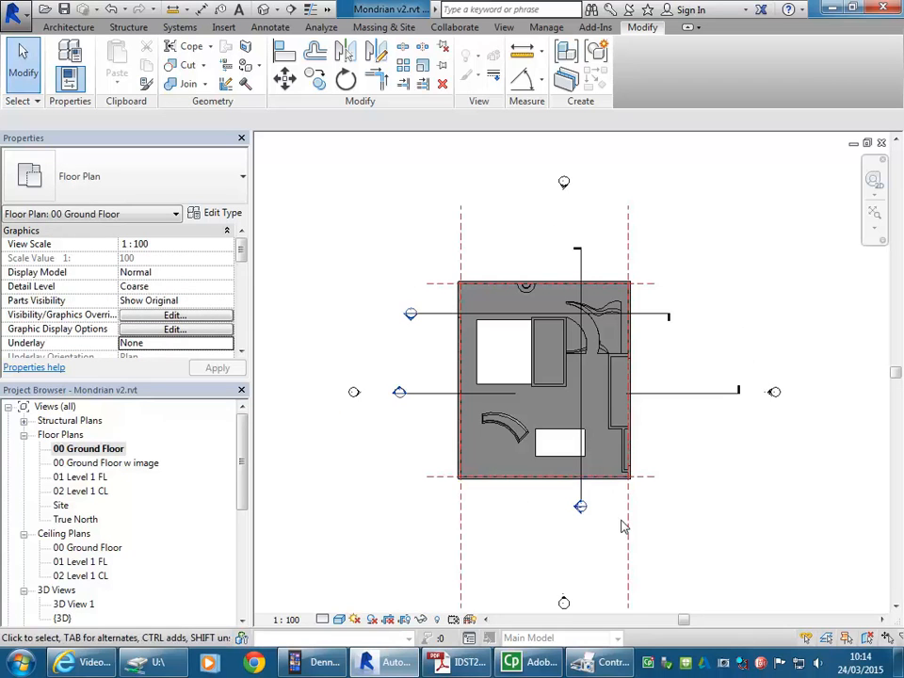
pyautogui.scroll(-1, 337, 436)
pyautogui.moveTo(348, 446); pyautogui.dragTo(375, 428, button='middle')
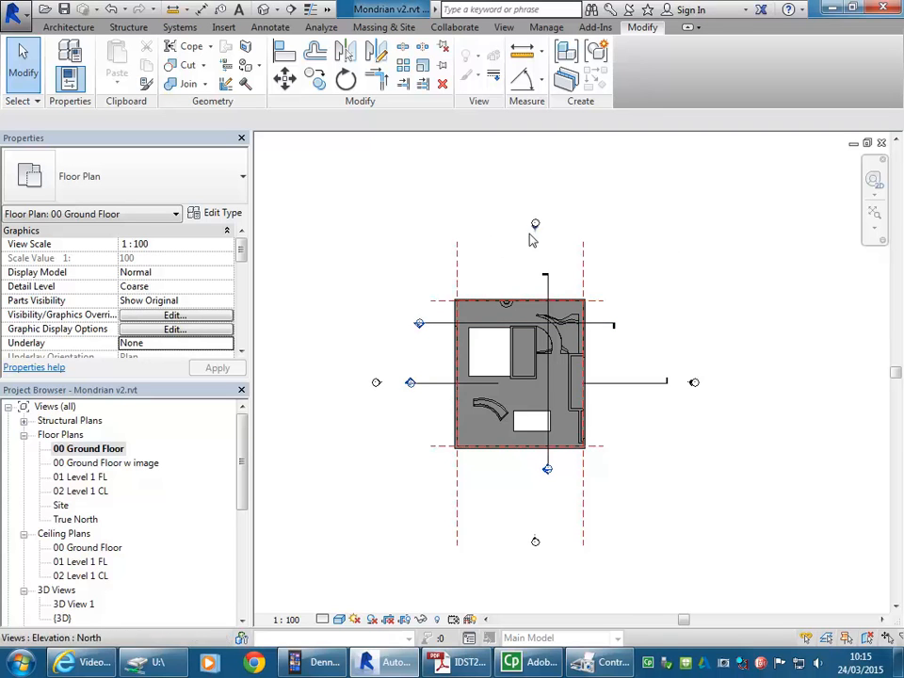
# Step: Duplicate the 00 Ground Floor floor plan as an independent view without detailing
pyautogui.rightClick(88, 451)
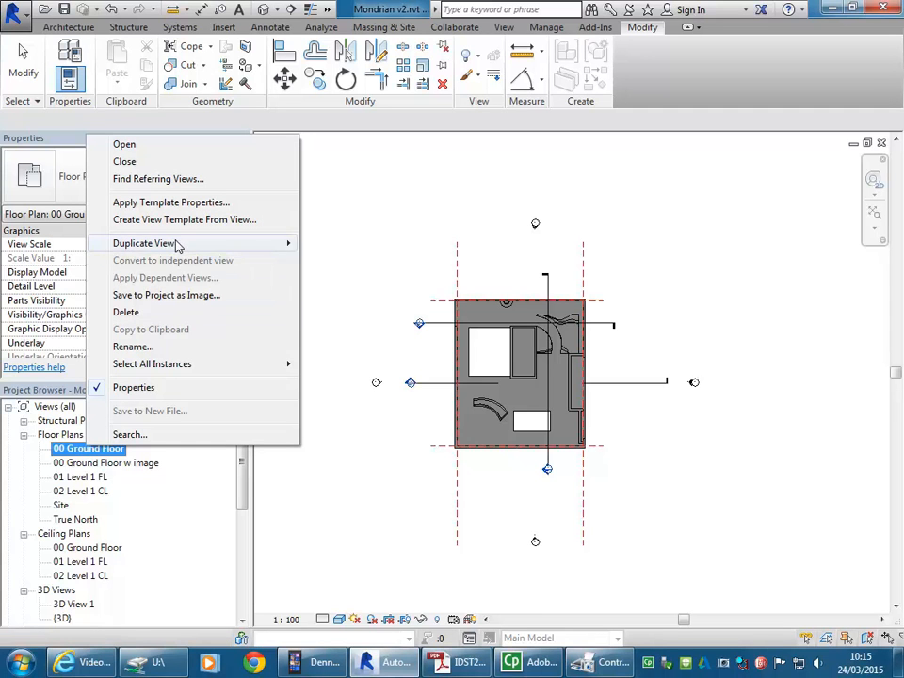
pyautogui.moveTo(175, 244)
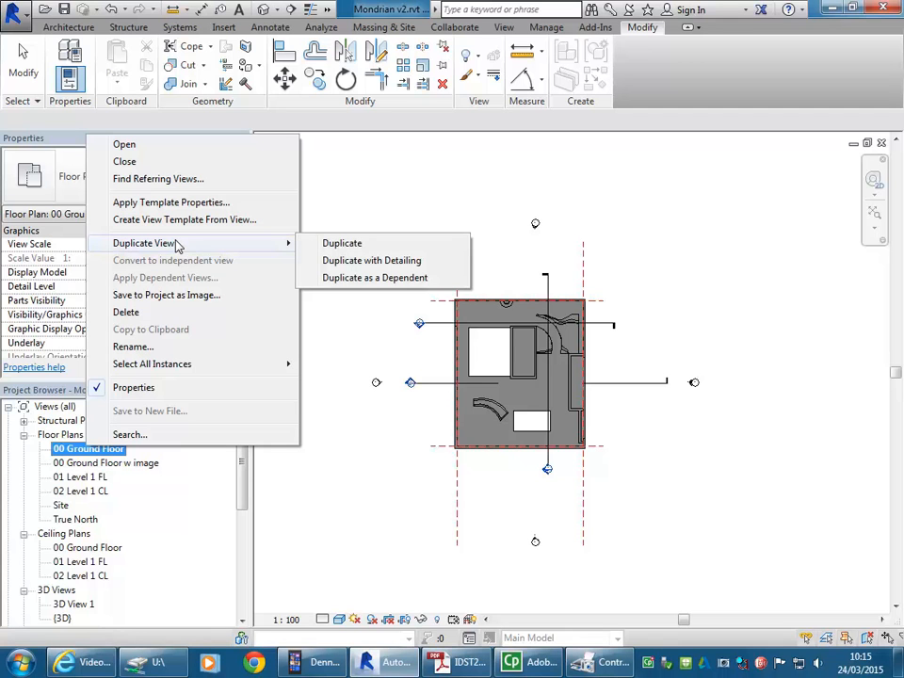
pyautogui.click(344, 246)
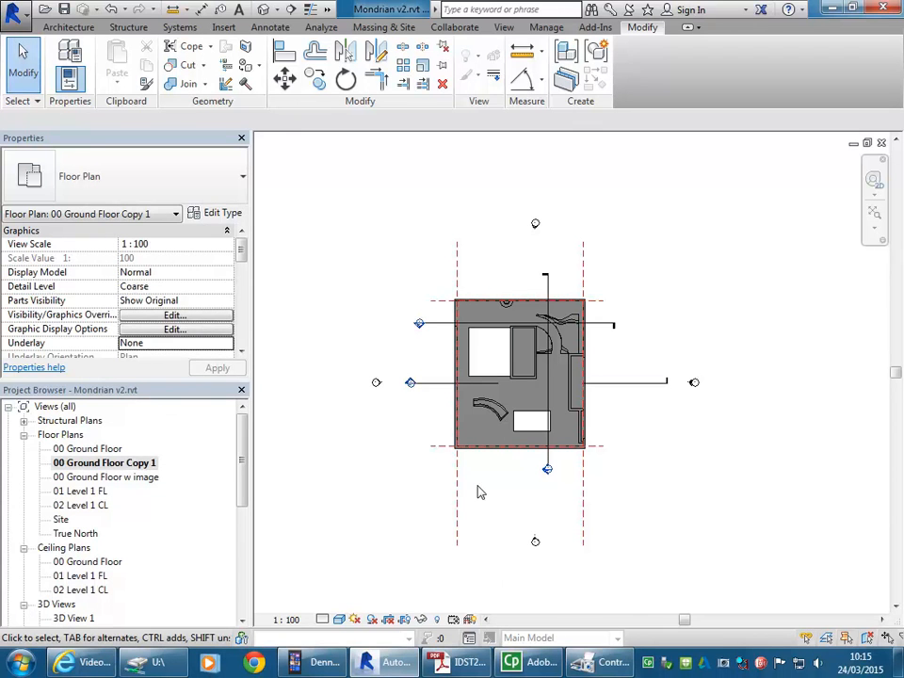
# Step: Rename the duplicated floor plan view to 00 Ground Floor Print
pyautogui.rightClick(91, 465)
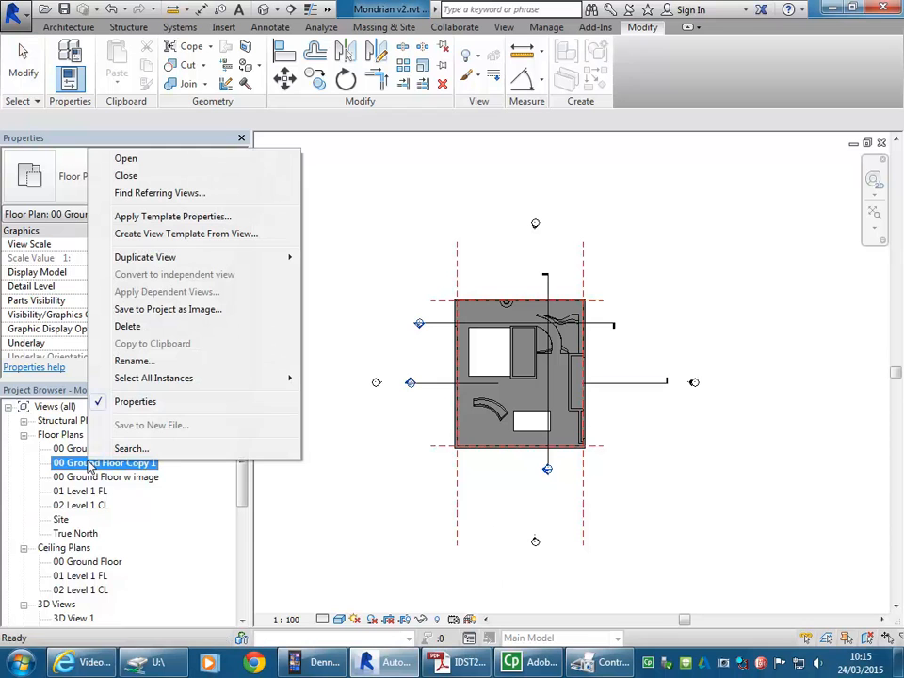
pyautogui.click(131, 360)
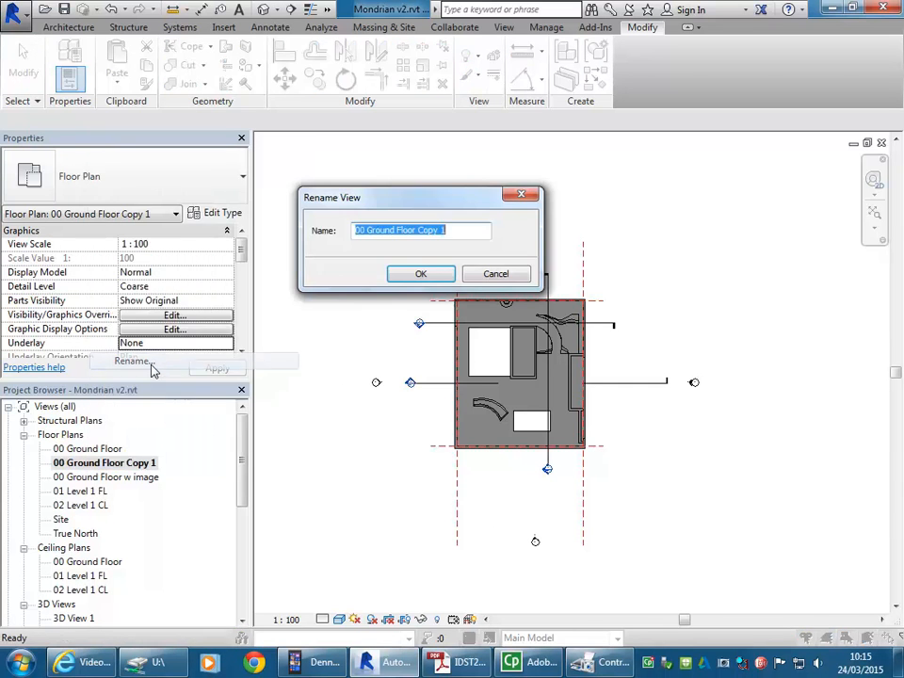
pyautogui.moveTo(416, 229); pyautogui.dragTo(481, 228)
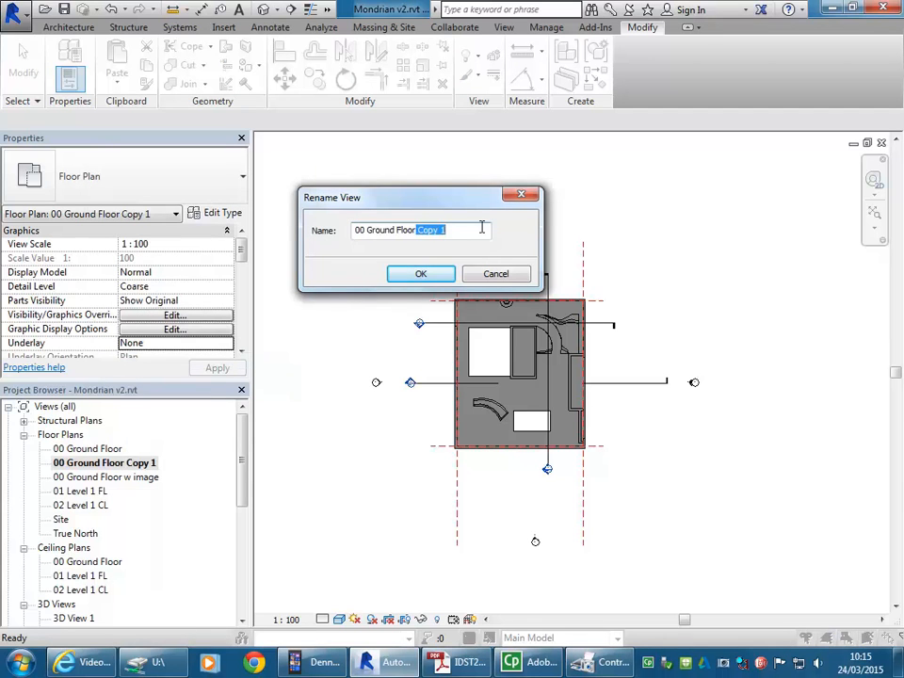
pyautogui.press('BackSpace')
pyautogui.write('Print')
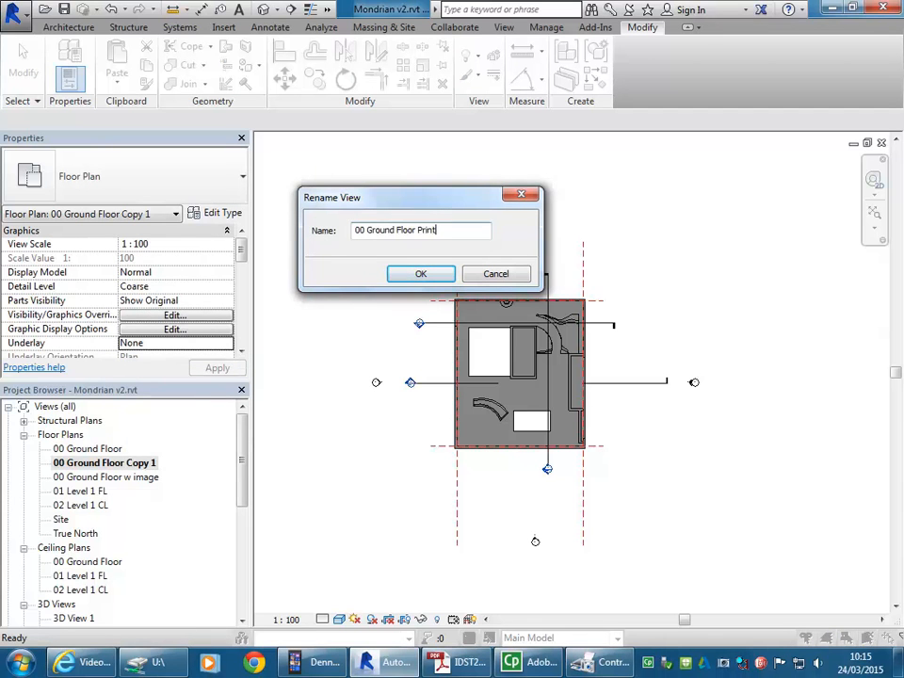
pyautogui.click(421, 273)
pyautogui.click(407, 218)
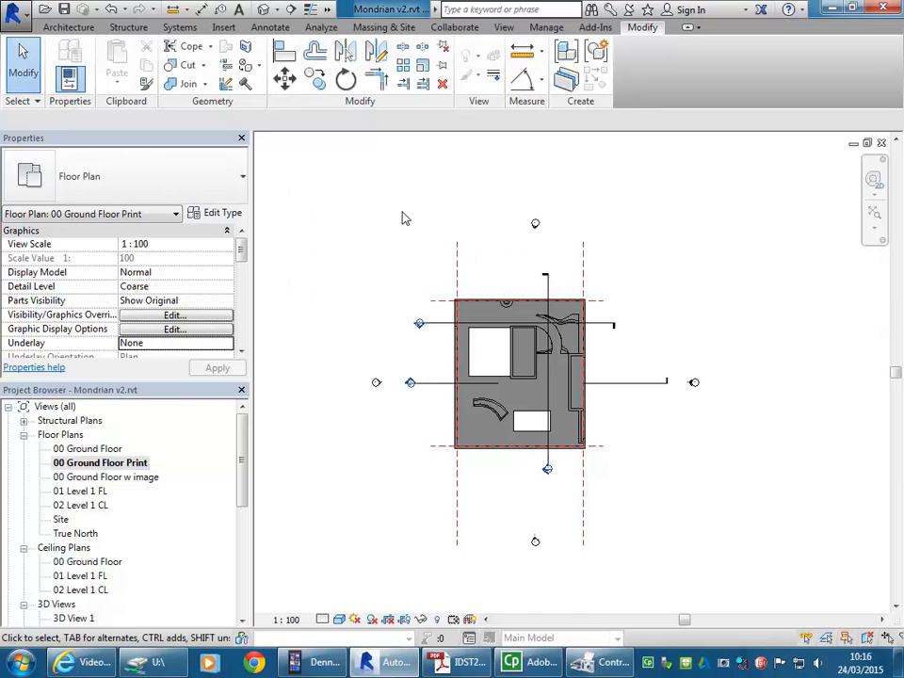
pyautogui.moveTo(669, 345); pyautogui.dragTo(750, 439)
pyautogui.click(504, 195)
pyautogui.moveTo(505, 195); pyautogui.dragTo(556, 256)
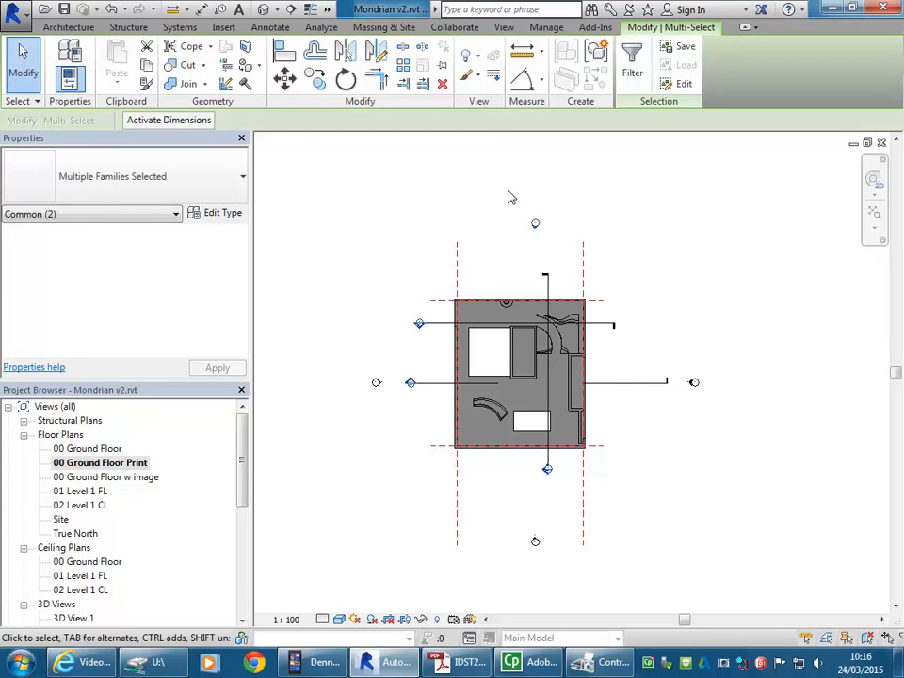
pyautogui.click(527, 216)
pyautogui.moveTo(501, 203); pyautogui.dragTo(578, 269)
pyautogui.click(529, 206)
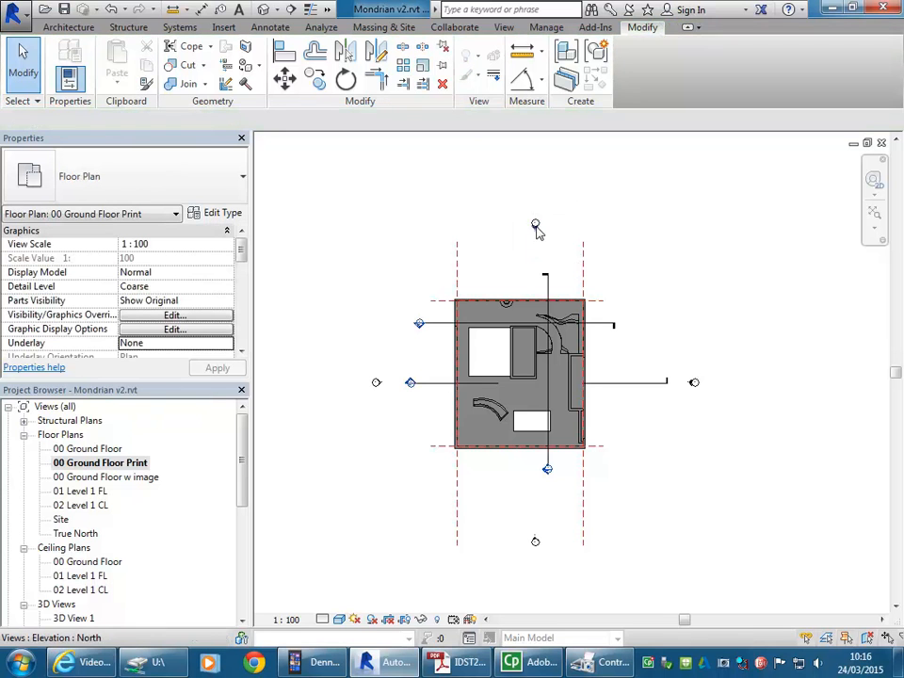
# Step: Hide the whole elevation marker category in the 00 Ground Floor Print view, starting from the marker above the building
pyautogui.scroll(3, 540, 196)
pyautogui.click(527, 268)
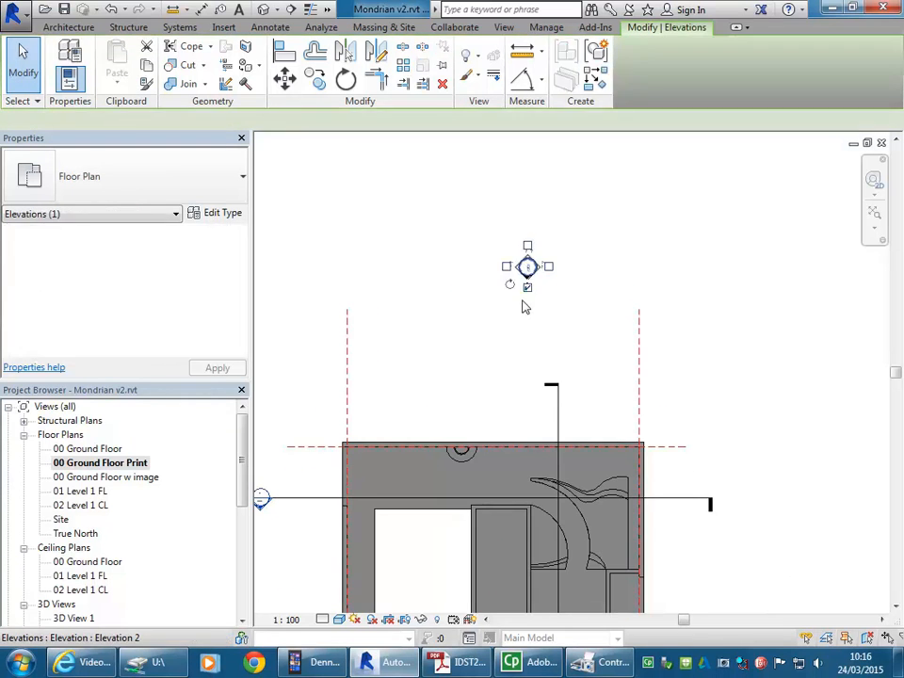
pyautogui.scroll(-3, 532, 268)
pyautogui.scroll(-1, 521, 263)
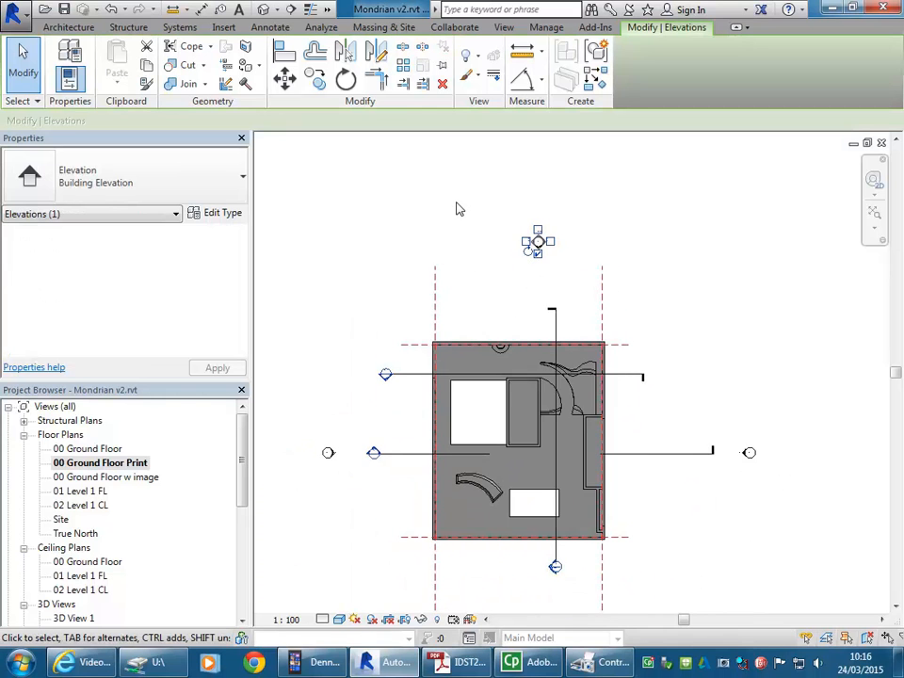
pyautogui.moveTo(468, 211); pyautogui.dragTo(460, 208, button='middle')
pyautogui.rightClick(479, 194)
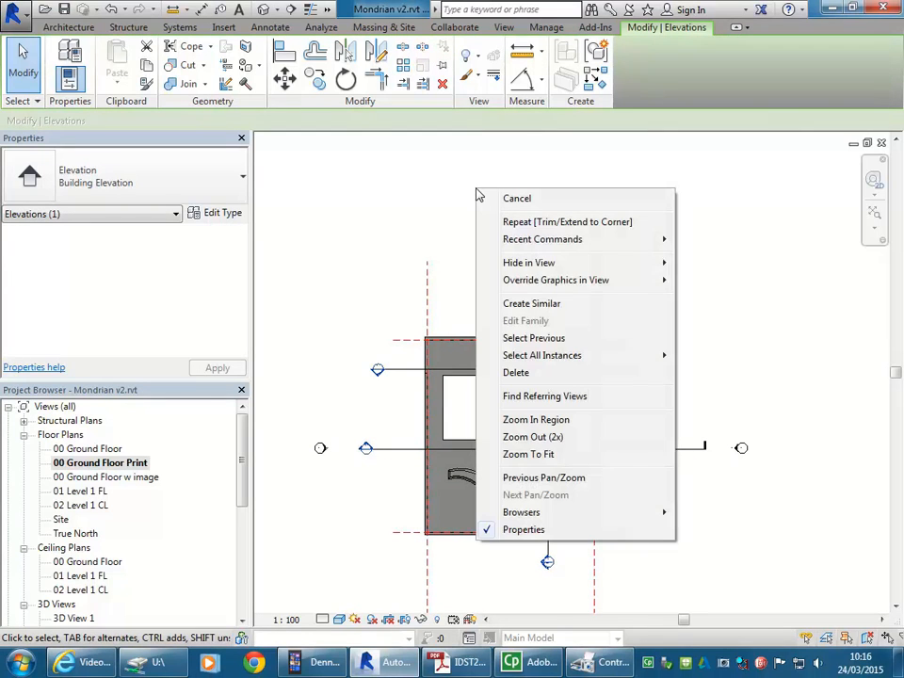
pyautogui.moveTo(534, 266)
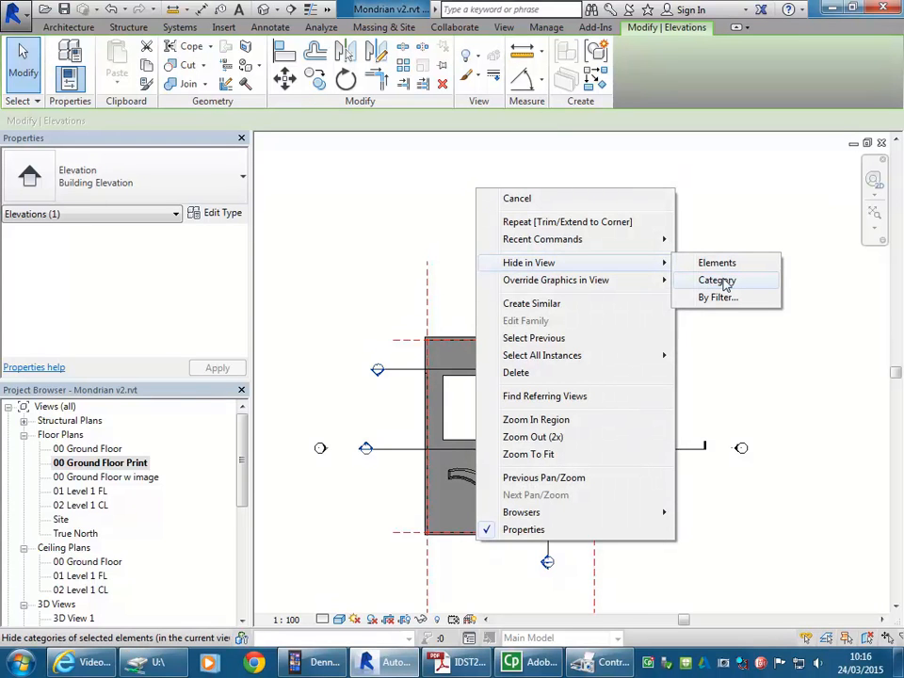
pyautogui.click(723, 281)
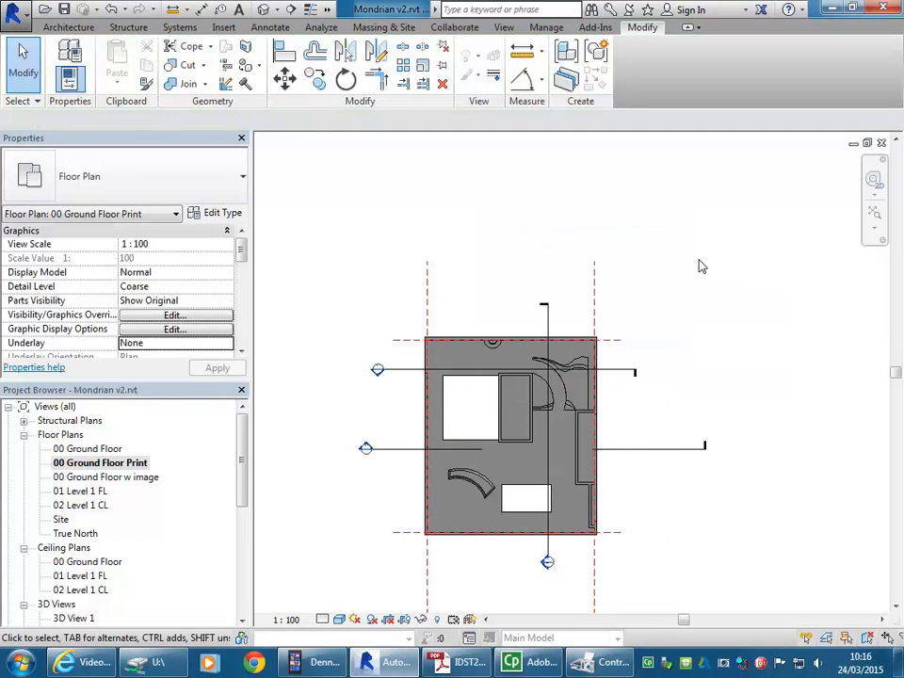
# Step: Hide the entire reference plane category in the 00 Ground Floor Print view, starting from the reference plane along the building's lower wall
pyautogui.moveTo(361, 341); pyautogui.dragTo(375, 282, button='middle')
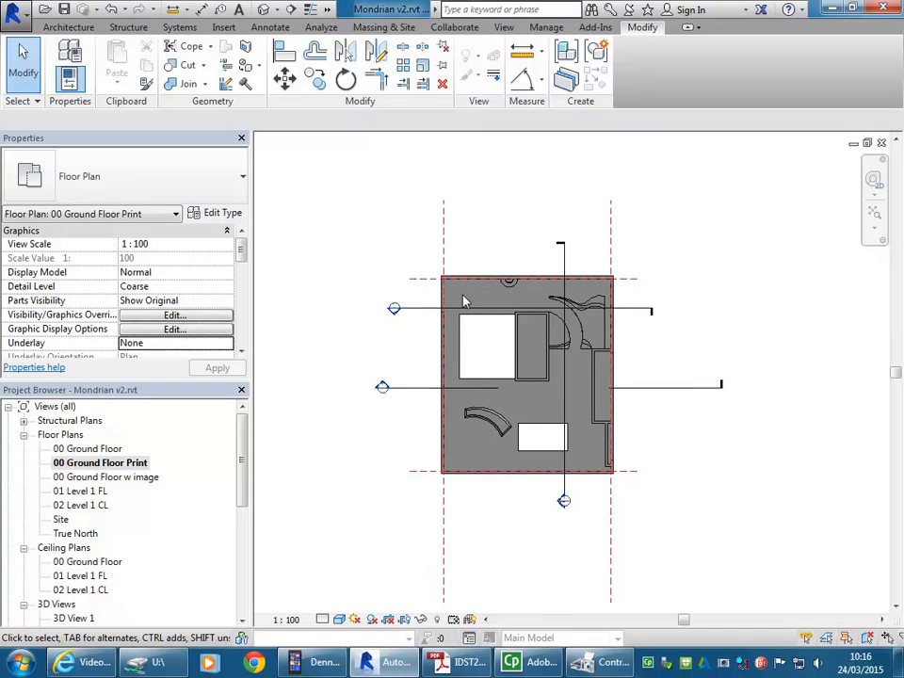
pyautogui.scroll(1, 505, 357)
pyautogui.scroll(1, 505, 357)
pyautogui.scroll(-3, 313, 373)
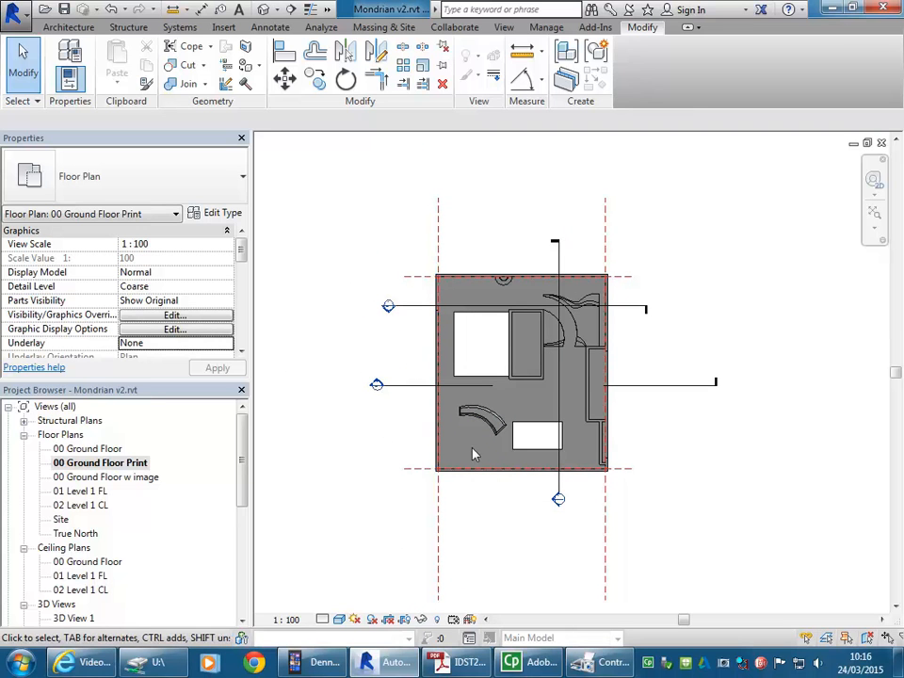
pyautogui.moveTo(393, 468); pyautogui.dragTo(403, 410, button='middle')
pyautogui.click(413, 439)
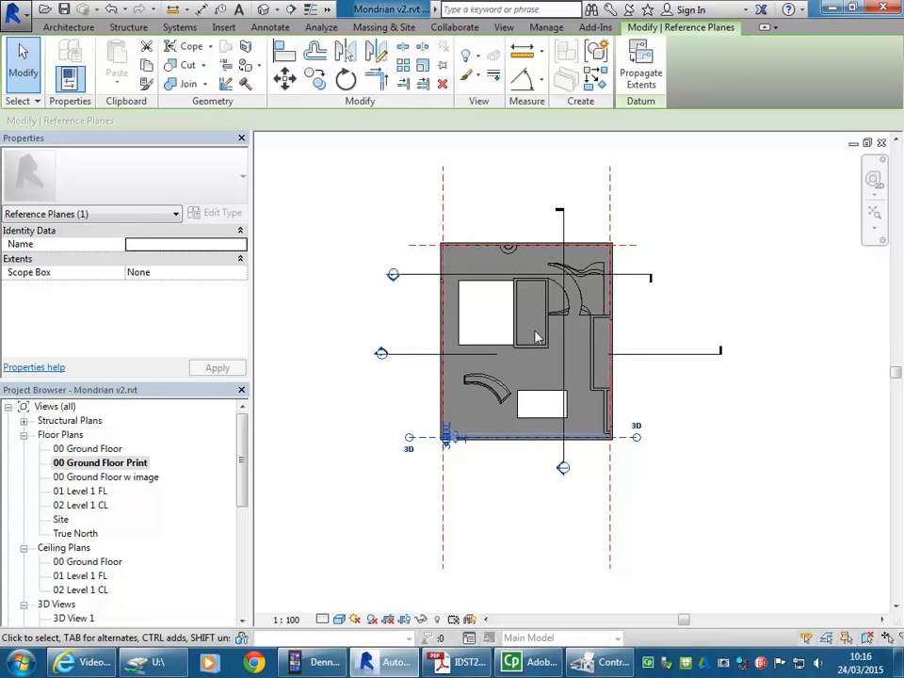
pyautogui.rightClick(425, 437)
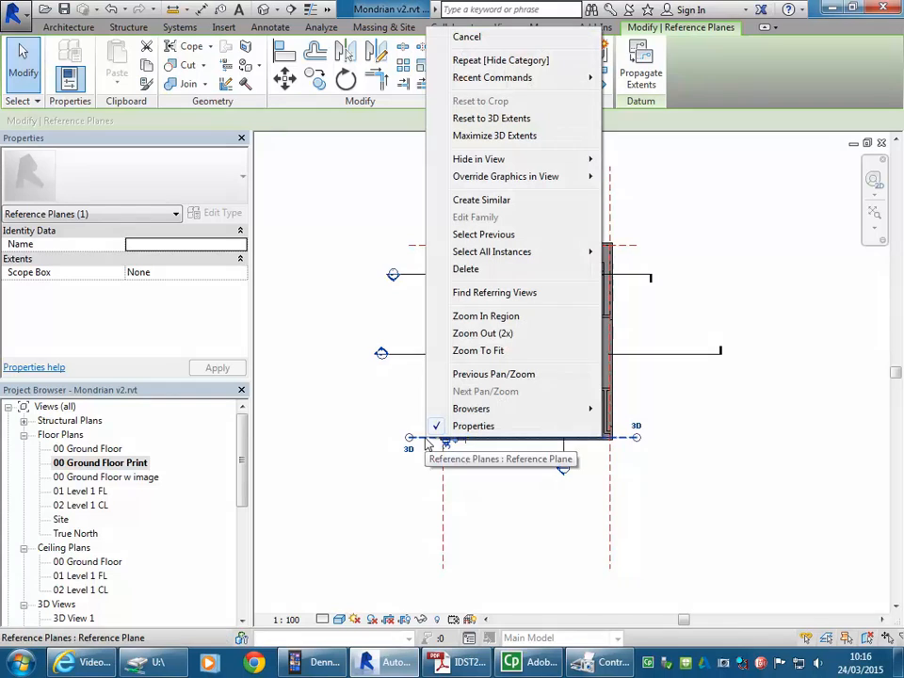
pyautogui.moveTo(495, 161)
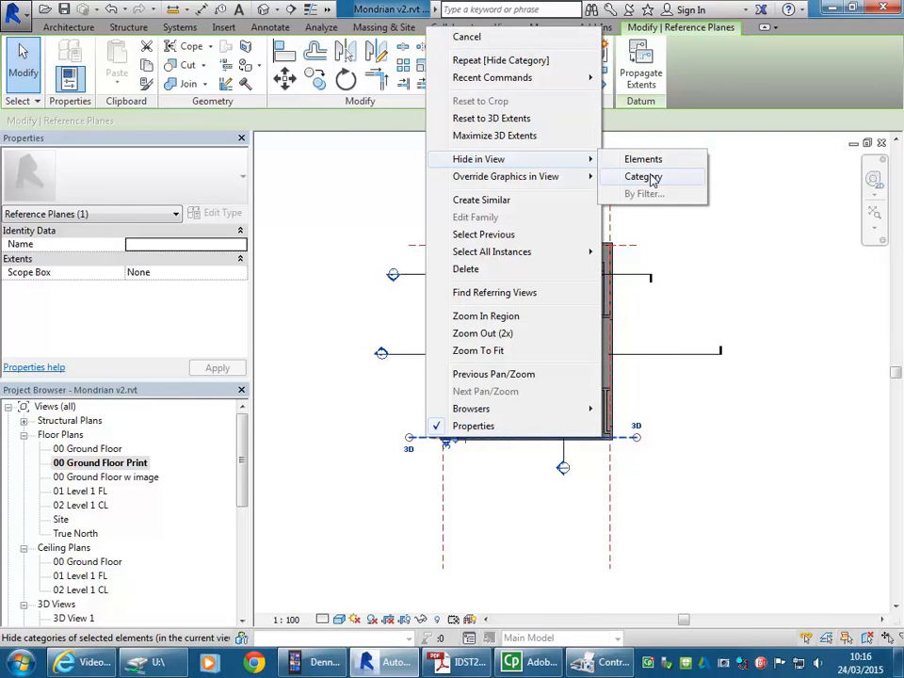
pyautogui.click(651, 178)
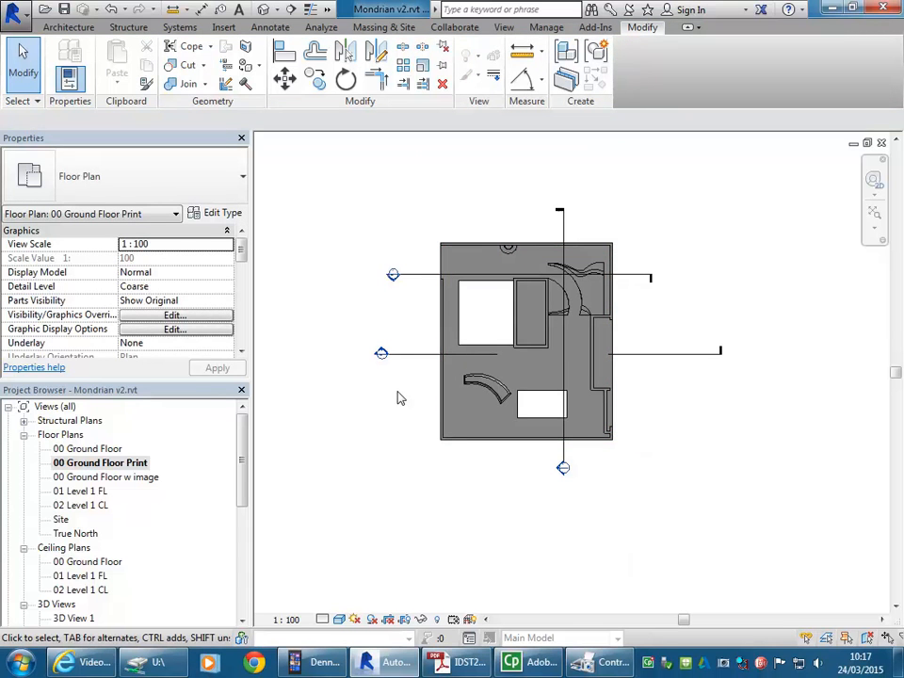
# Step: Draw a horizontal building section across the full plan width, cutting through the small white rectangle in the lower half
pyautogui.moveTo(399, 310)
pyautogui.mouseDown(button='middle')
pyautogui.moveTo(361, 328)
pyautogui.moveTo(395, 330)
pyautogui.mouseUp(button='middle')
pyautogui.scroll(1, 361, 328)
pyautogui.scroll(1, 396, 330)
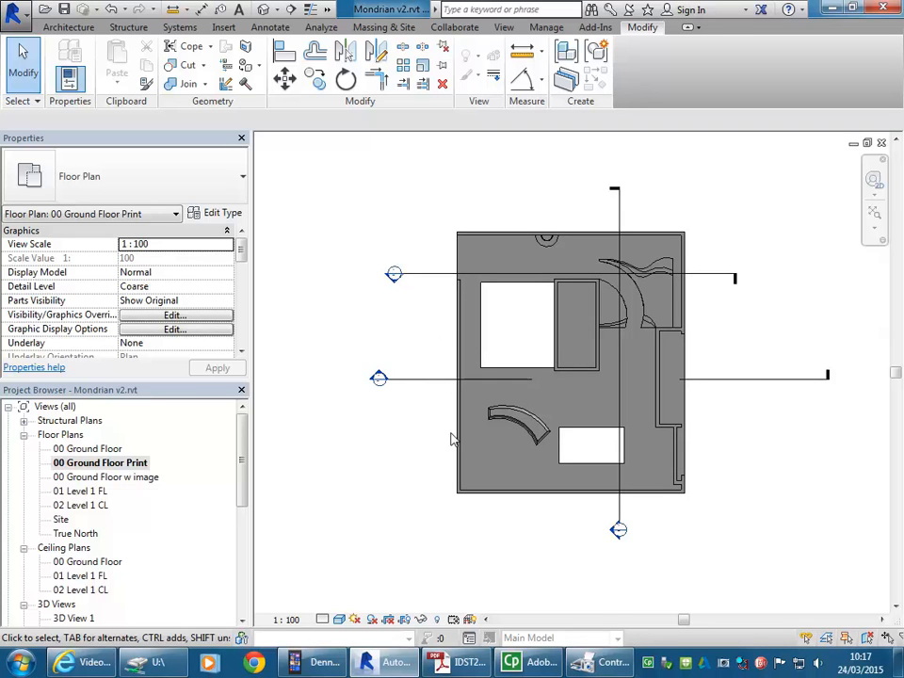
pyautogui.moveTo(411, 335); pyautogui.dragTo(401, 348, button='middle')
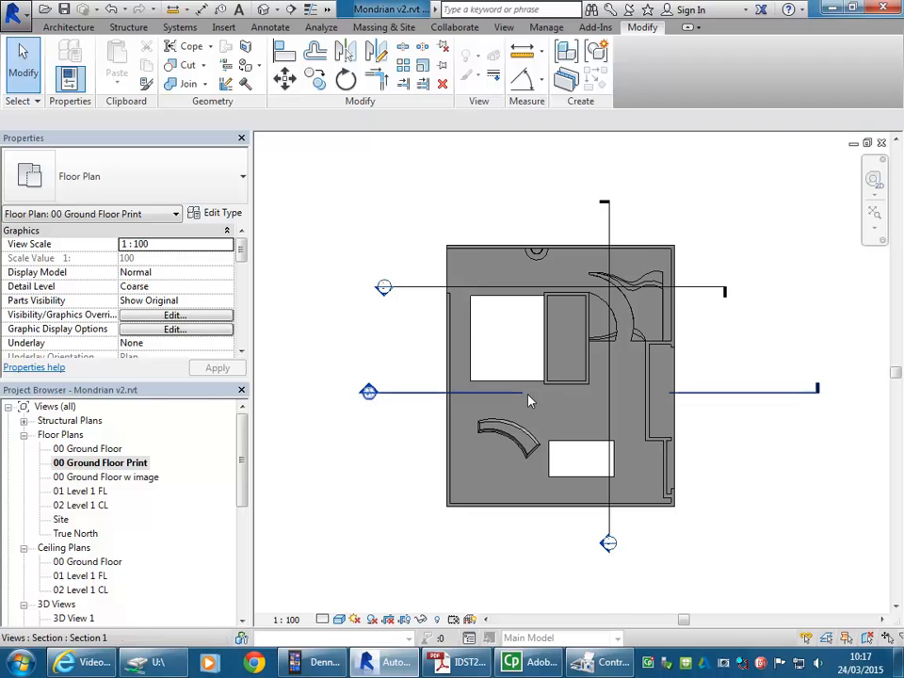
pyautogui.click(504, 28)
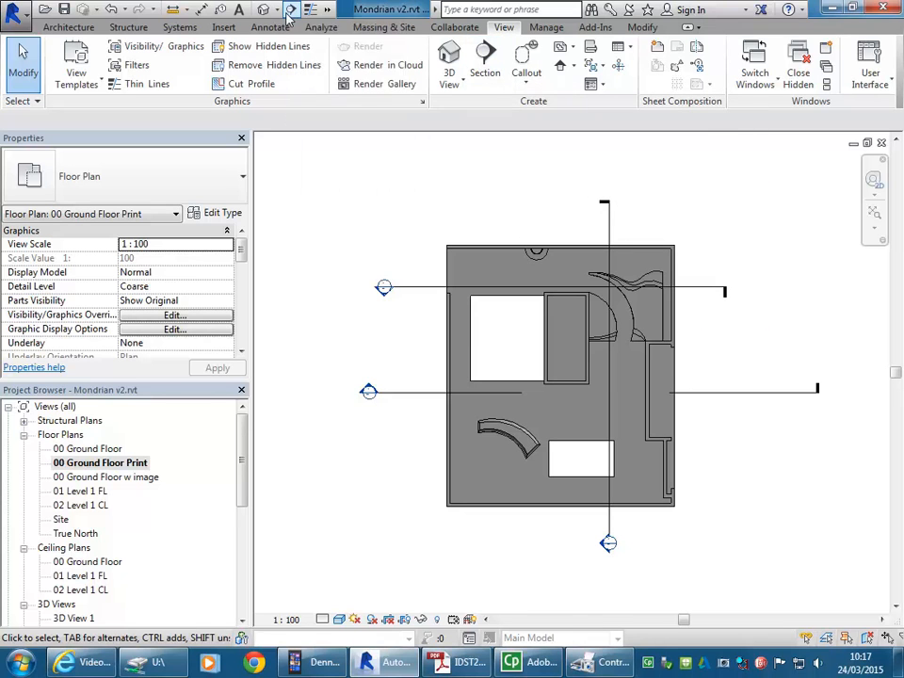
pyautogui.click(484, 75)
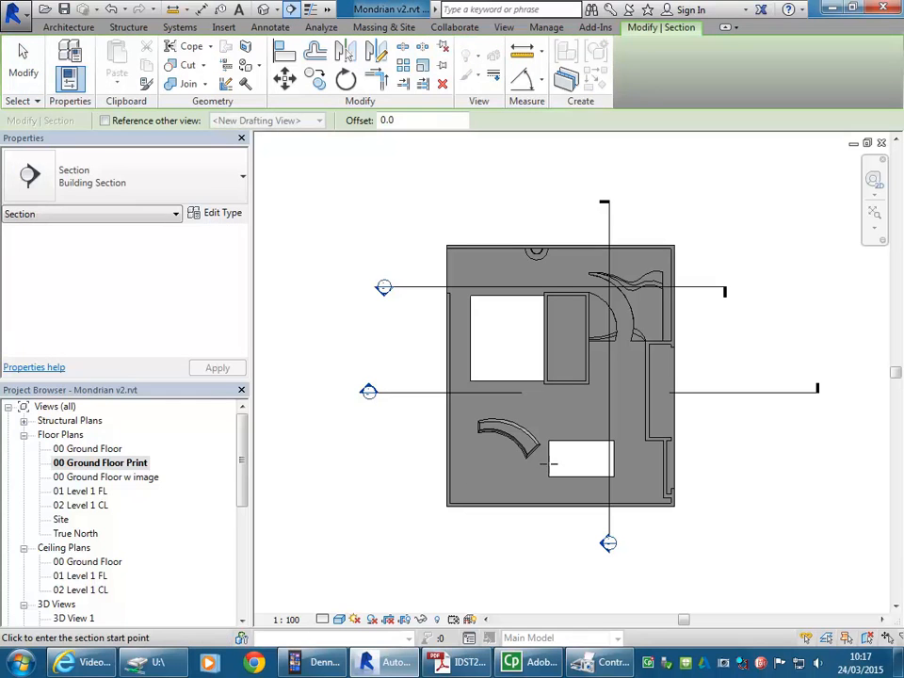
pyautogui.click(424, 465)
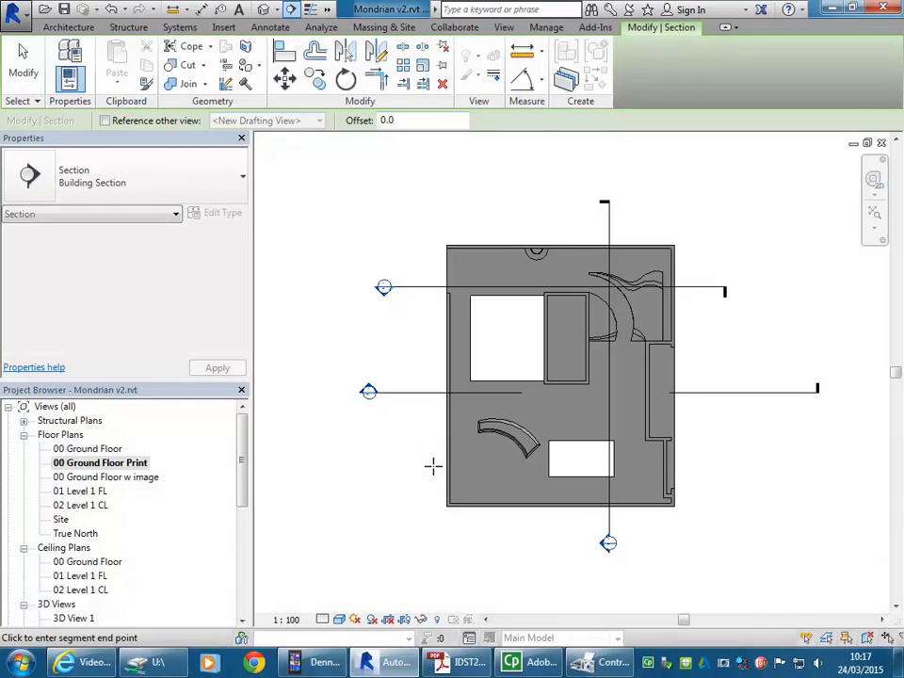
pyautogui.click(696, 464)
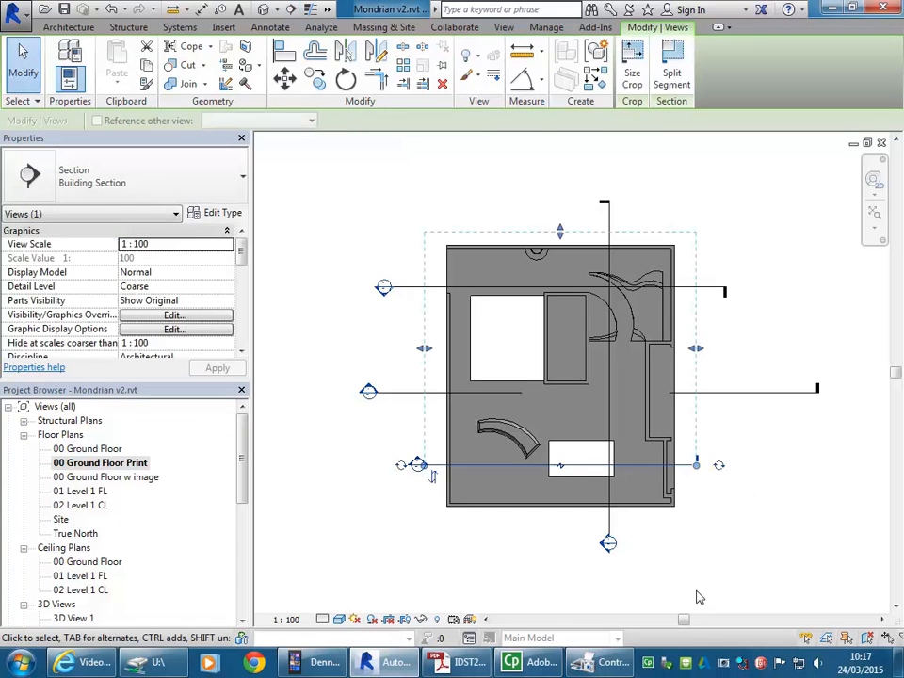
pyautogui.click(377, 187)
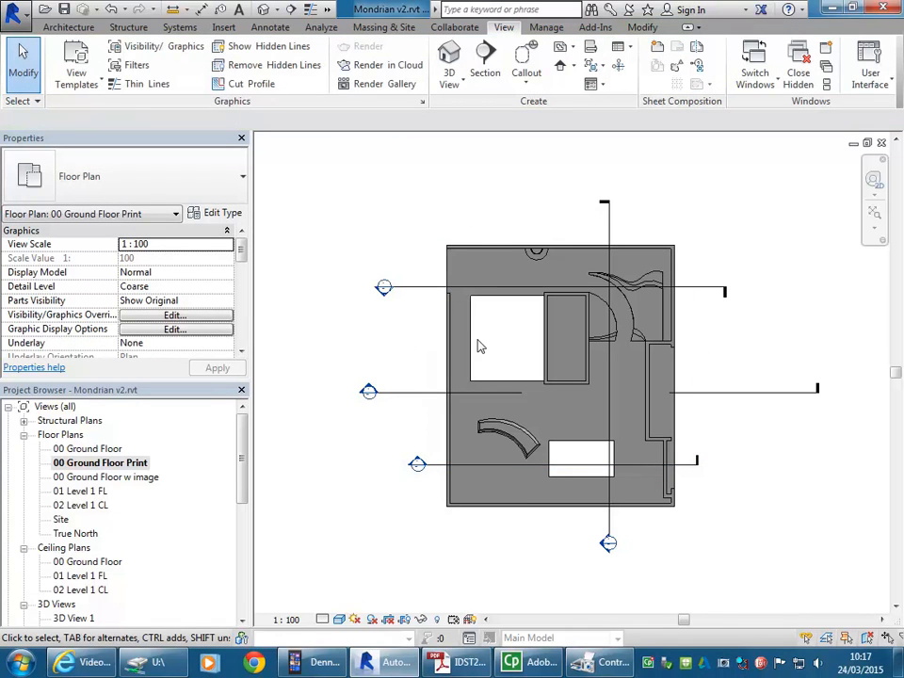
# Step: Hide only the broken horizontal section line across the middle of the plan in this view
pyautogui.click(412, 400)
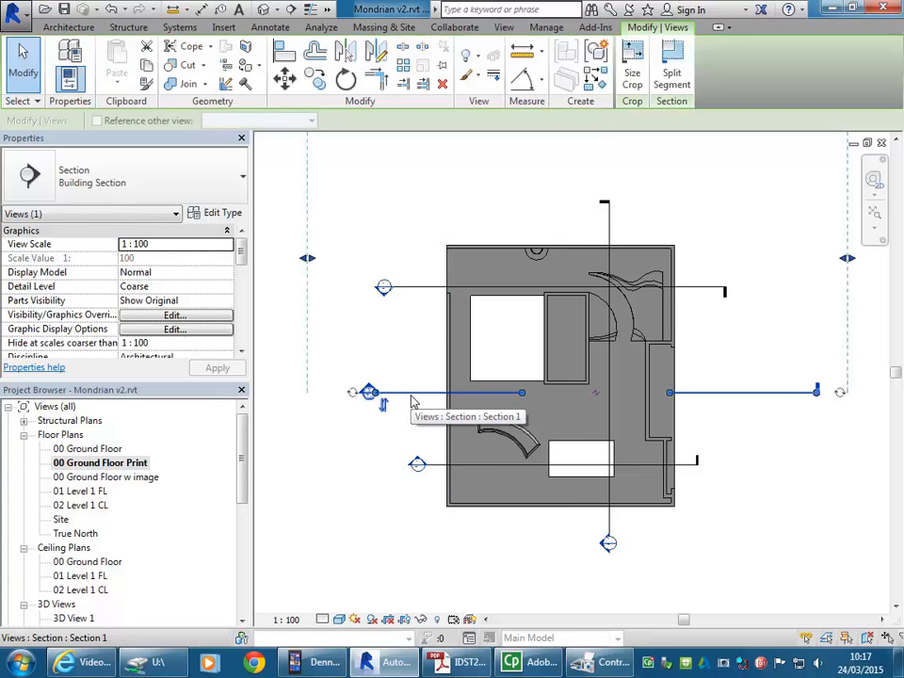
pyautogui.rightClick(411, 402)
pyautogui.moveTo(475, 368)
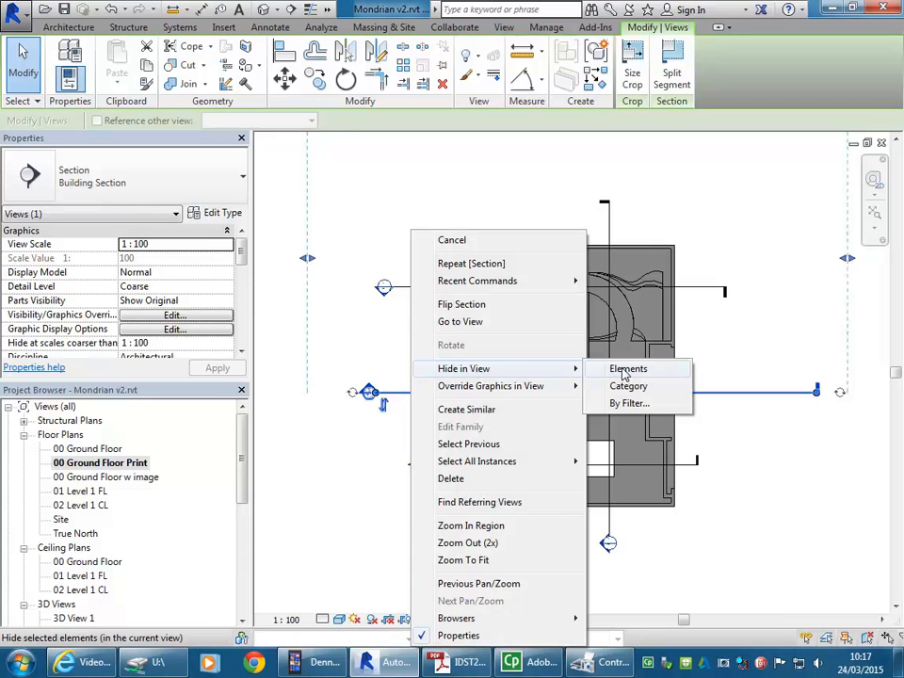
pyautogui.click(624, 369)
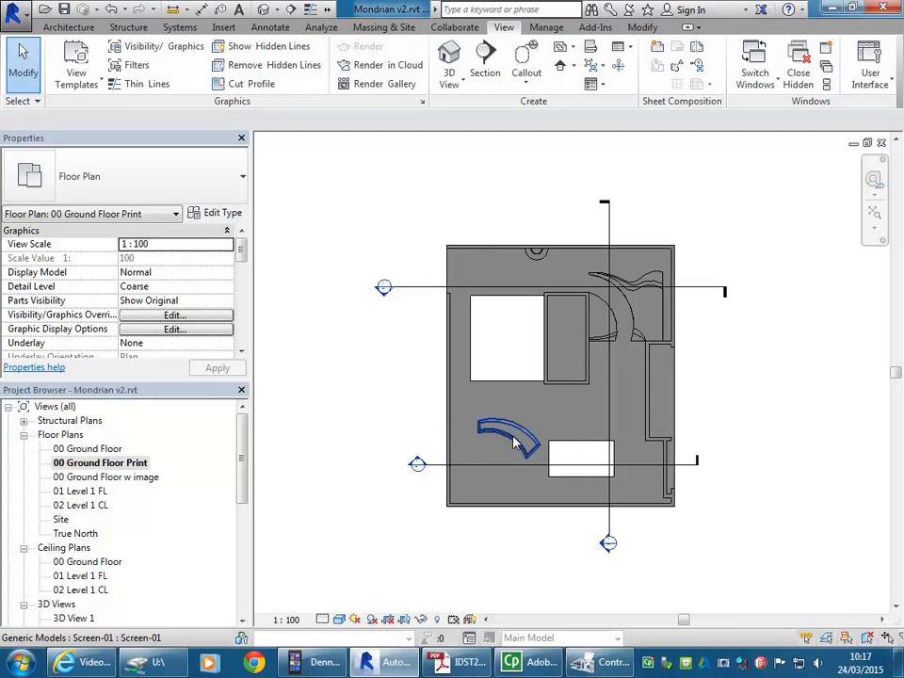
# Step: Hide the upper horizontal section line and the vertical section line together as individual elements in this view
pyautogui.click(415, 289)
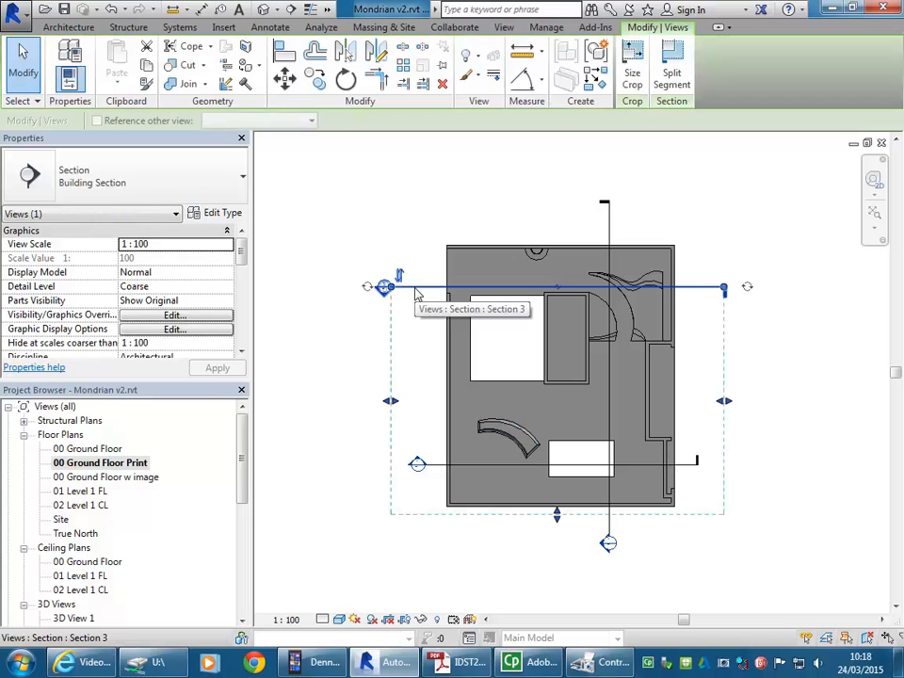
pyautogui.keyDown('ctrl'); pyautogui.click(610, 223); pyautogui.keyUp('ctrl')
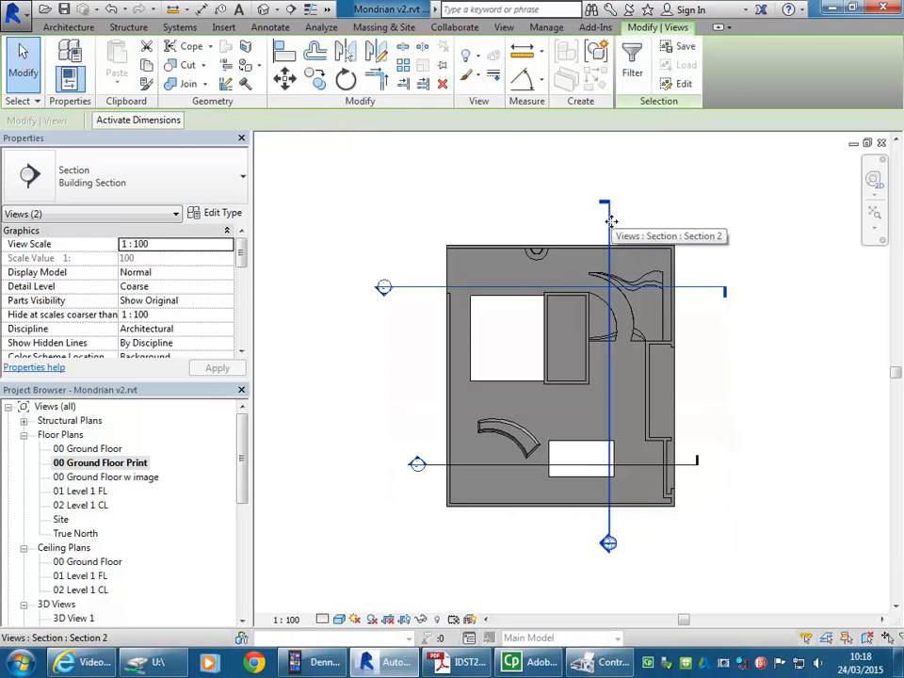
pyautogui.rightClick(610, 222)
pyautogui.moveTo(654, 365)
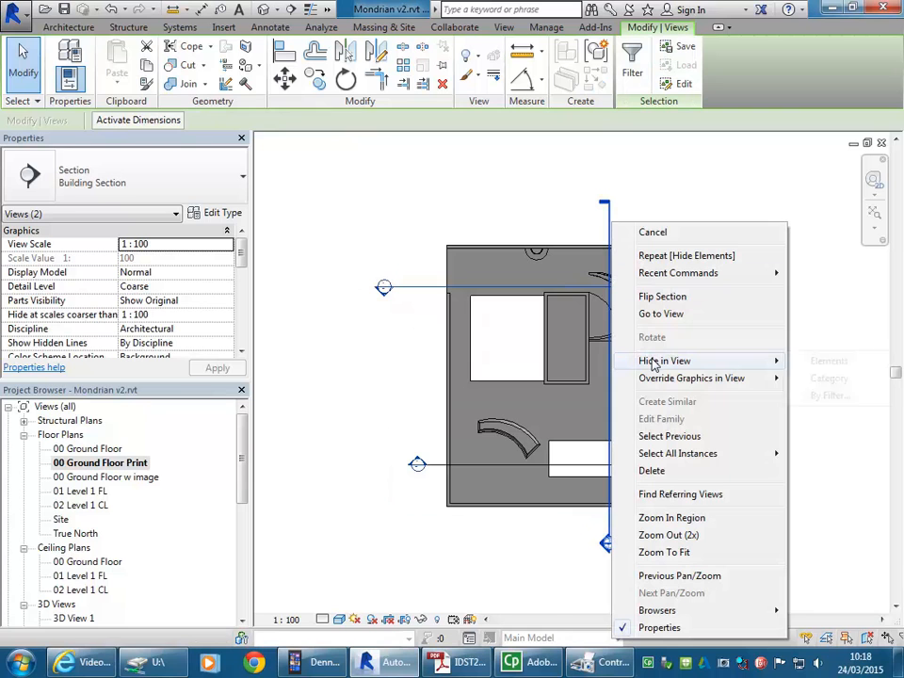
pyautogui.click(816, 364)
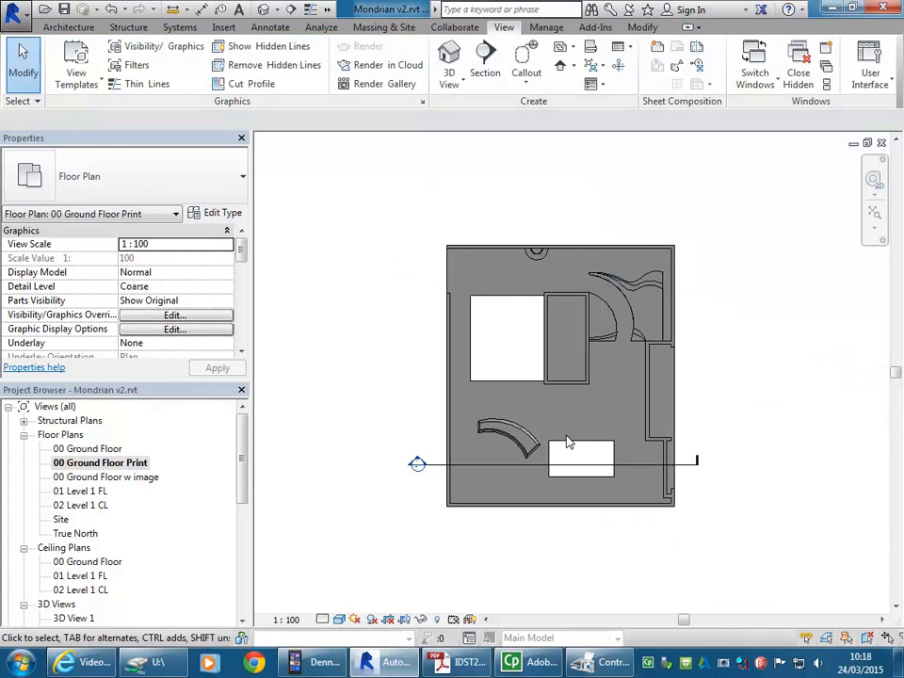
# Step: Add a gap to the remaining lower section line and shorten both segments to short stubs at the building's outer walls
pyautogui.click(595, 472)
pyautogui.scroll(3, 603, 499)
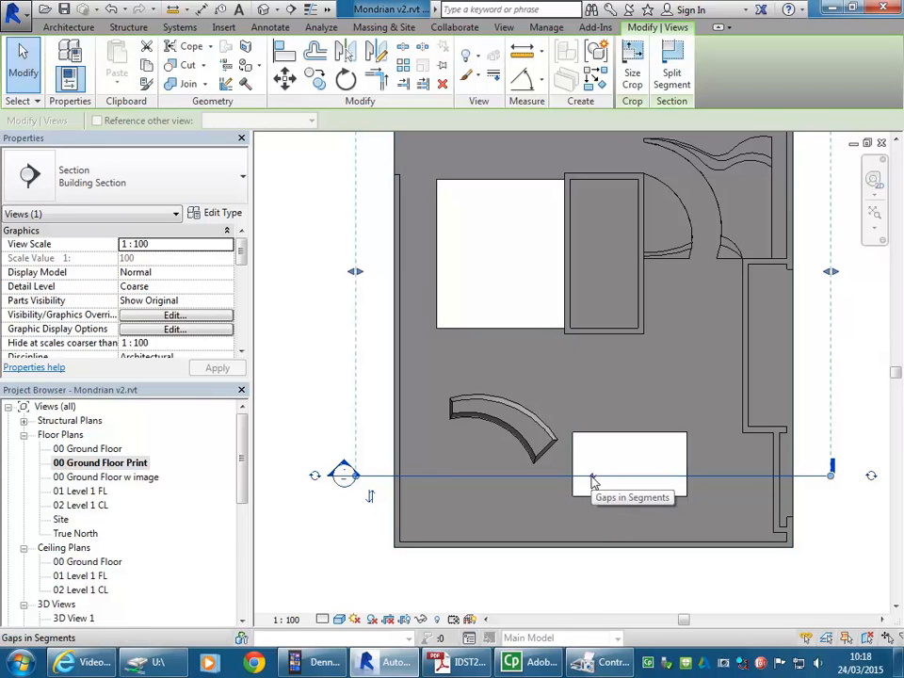
pyautogui.click(595, 476)
pyautogui.moveTo(514, 475); pyautogui.dragTo(418, 480)
pyautogui.moveTo(758, 487); pyautogui.dragTo(765, 485)
pyautogui.scroll(-2, 405, 405)
pyautogui.moveTo(405, 405)
pyautogui.mouseDown(button='middle')
pyautogui.moveTo(397, 415)
pyautogui.moveTo(411, 423)
pyautogui.mouseUp(button='middle')
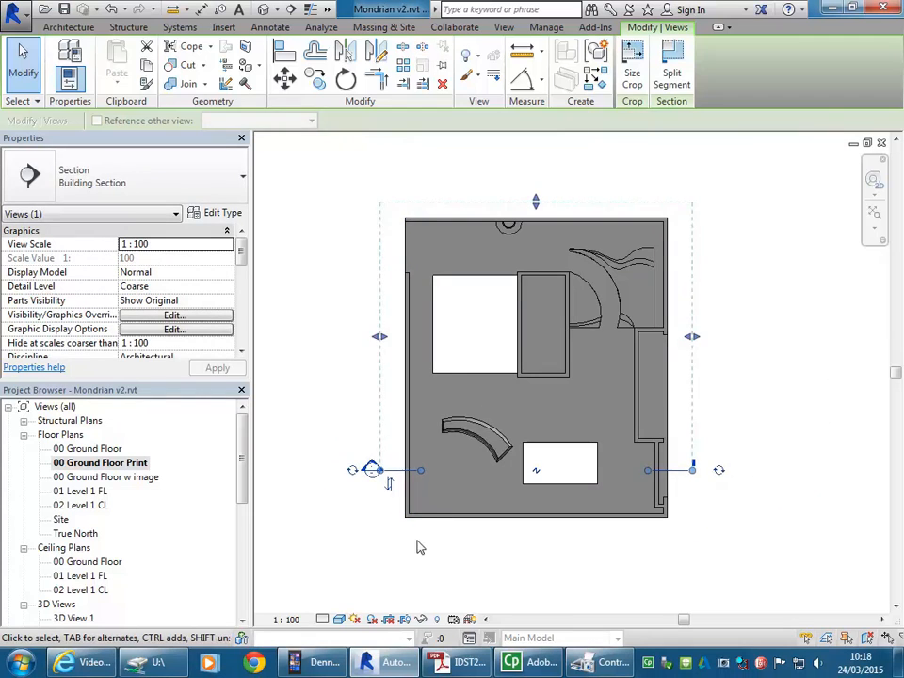
pyautogui.click(418, 542)
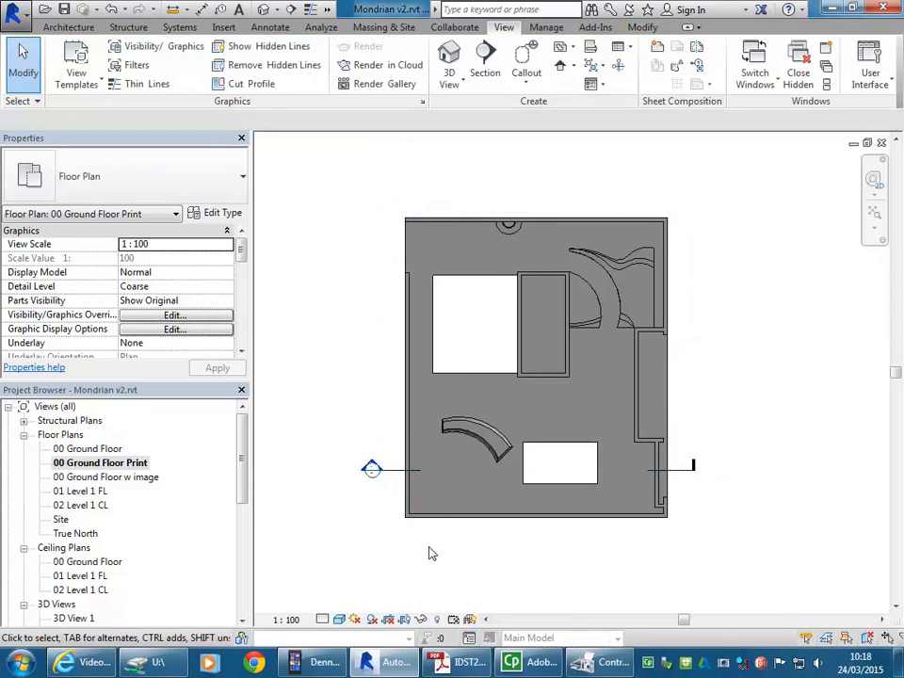
# Step: Set the visual style of the 00 Ground Floor Print view to Hidden Line
pyautogui.moveTo(313, 377); pyautogui.dragTo(356, 385, button='middle')
pyautogui.scroll(-2, 339, 378)
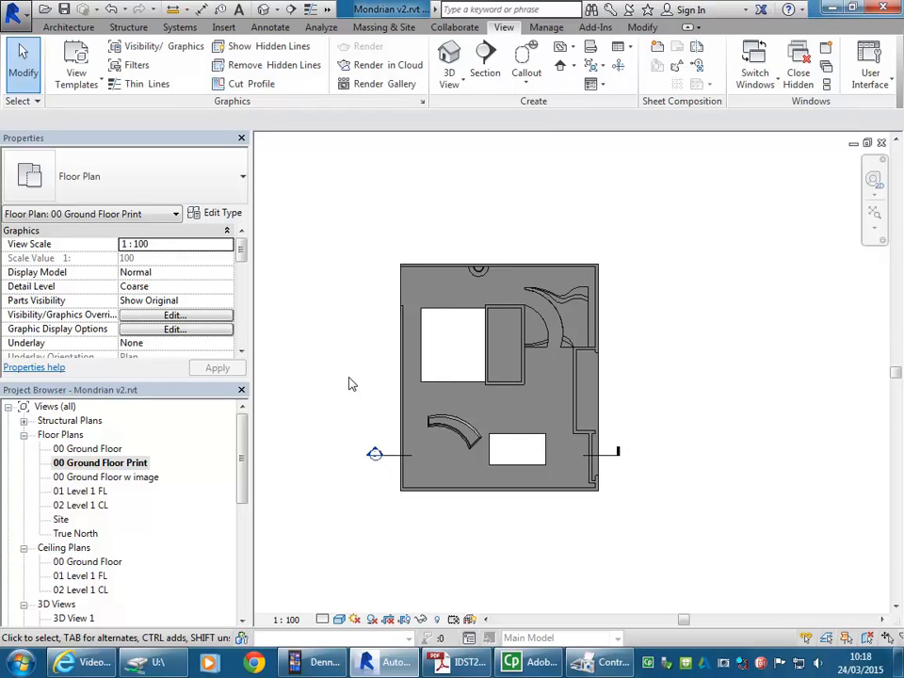
pyautogui.scroll(2, 448, 353)
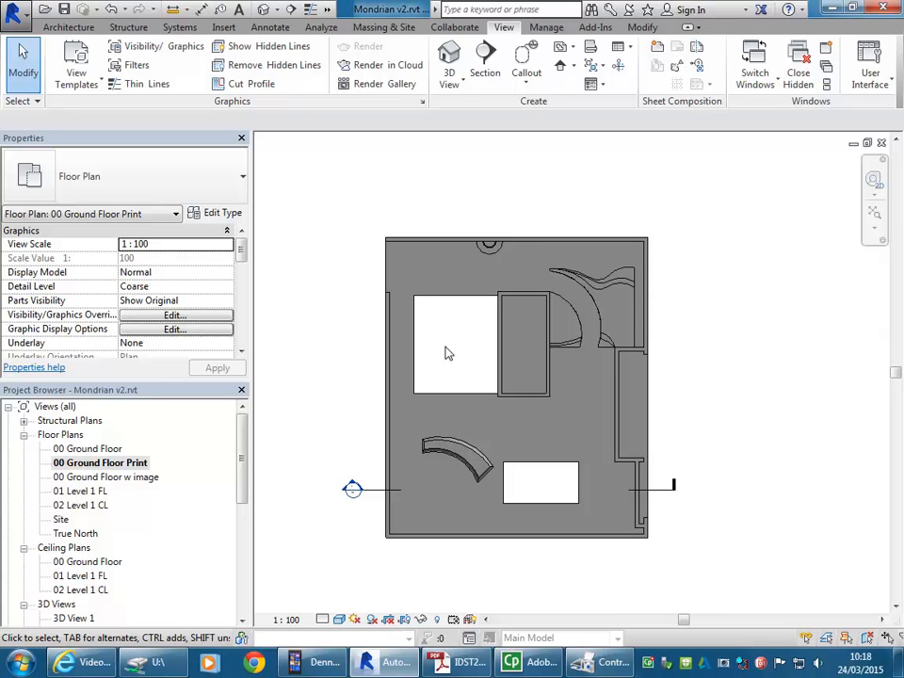
pyautogui.moveTo(448, 353)
pyautogui.mouseDown(button='middle')
pyautogui.moveTo(453, 357)
pyautogui.moveTo(458, 342)
pyautogui.mouseUp(button='middle')
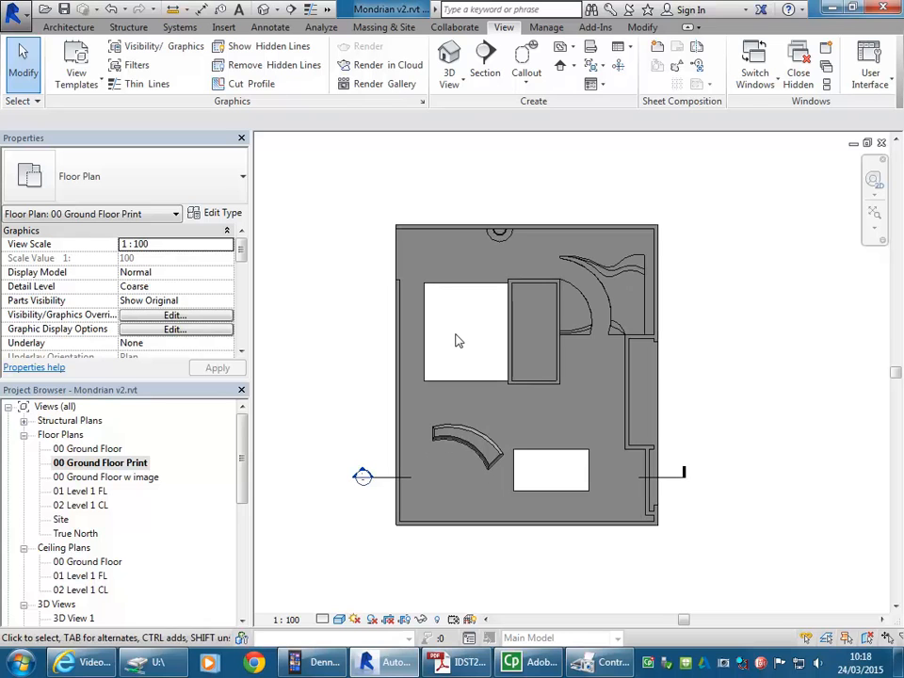
pyautogui.click(339, 619)
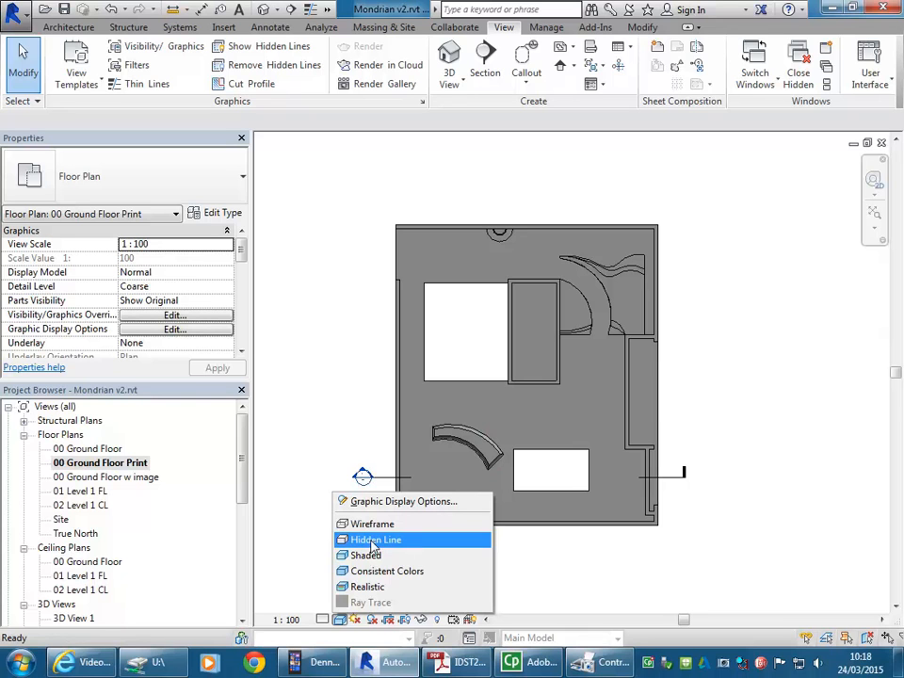
pyautogui.click(375, 540)
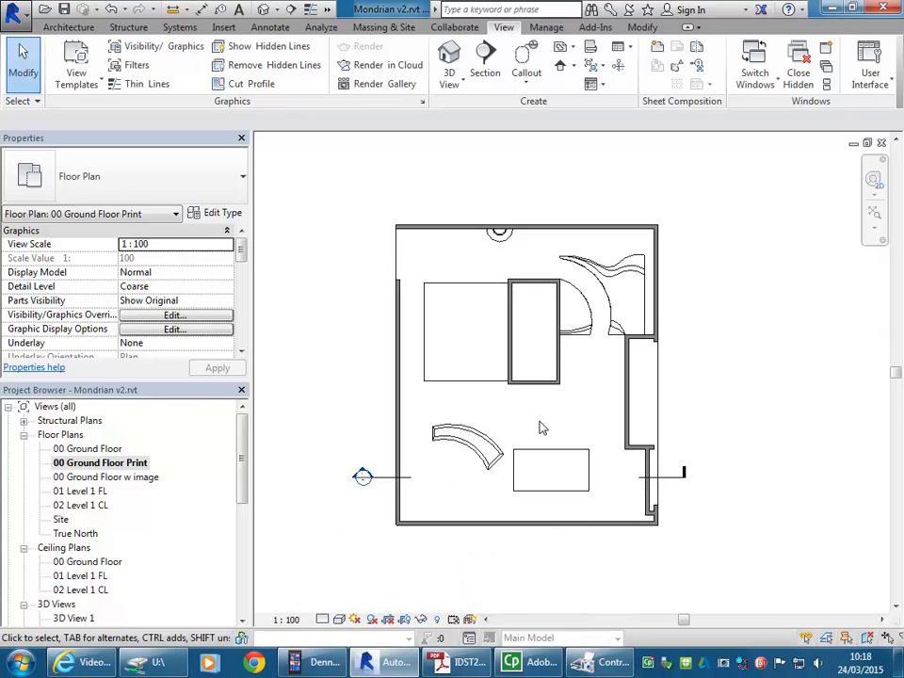
# Step: Switch to the assessment brief PDF in Acrobat, examine the example artwork and presentation layout on page 9, and return to Revit
pyautogui.scroll(2, 565, 415)
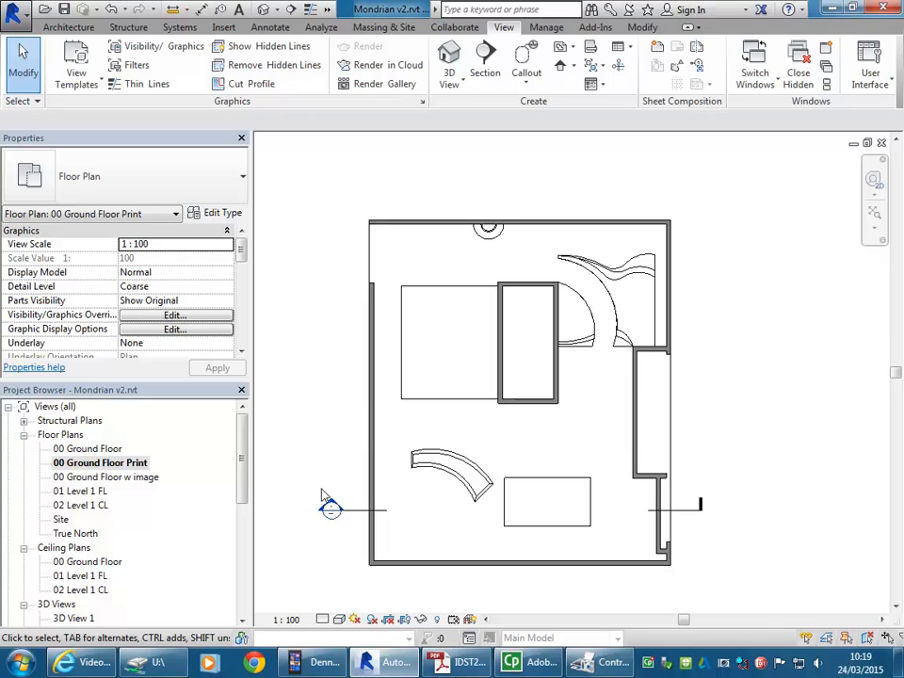
pyautogui.click(460, 661)
pyautogui.scroll(-15, 400, 489)
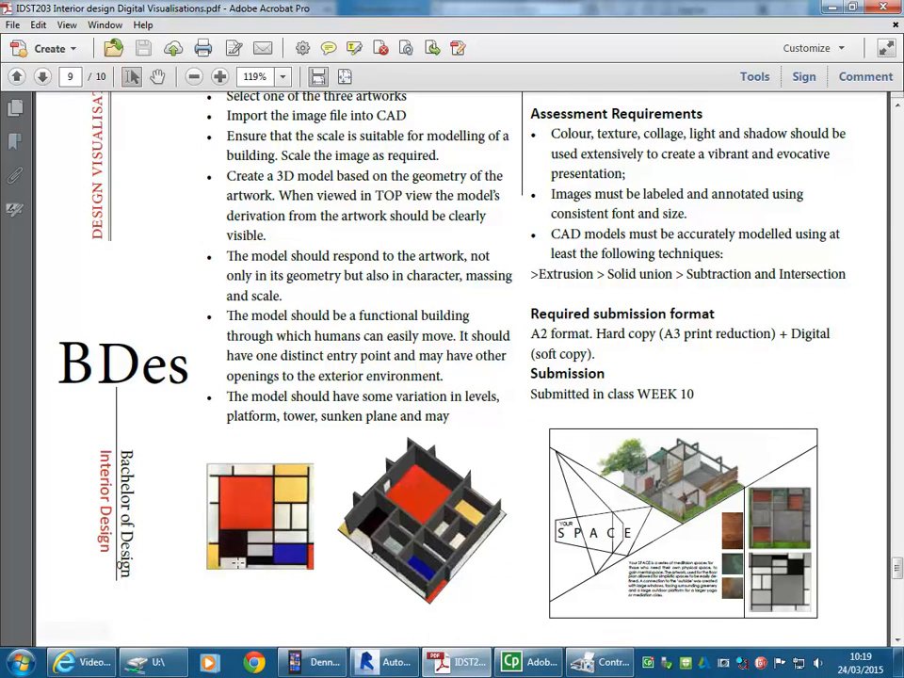
pyautogui.hotkey('alt', 'Tab')
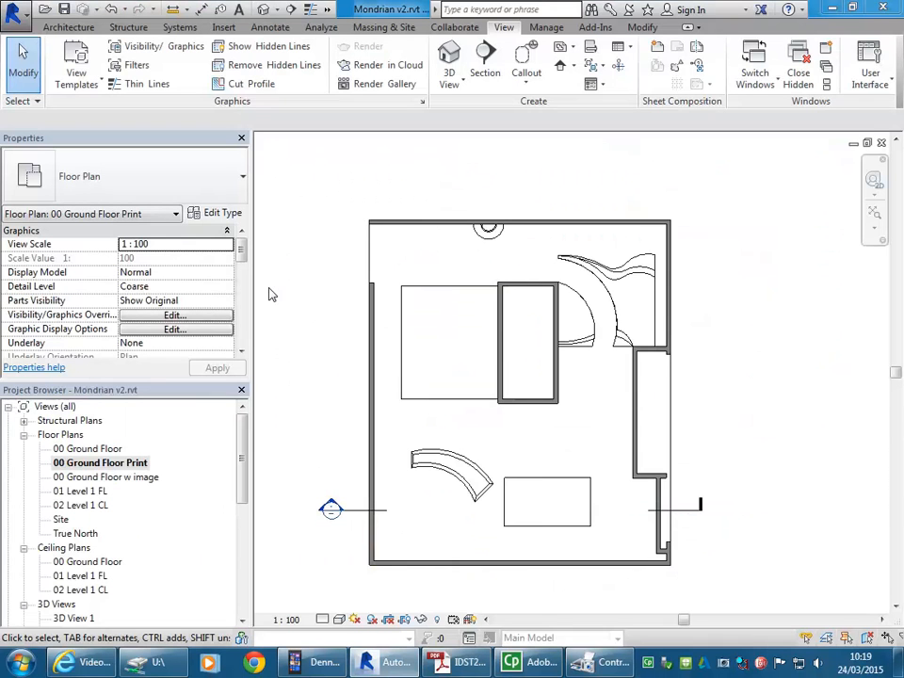
# Step: Set the detail level of the 00 Ground Floor Print view to Fine
pyautogui.moveTo(327, 318); pyautogui.dragTo(362, 316, button='middle')
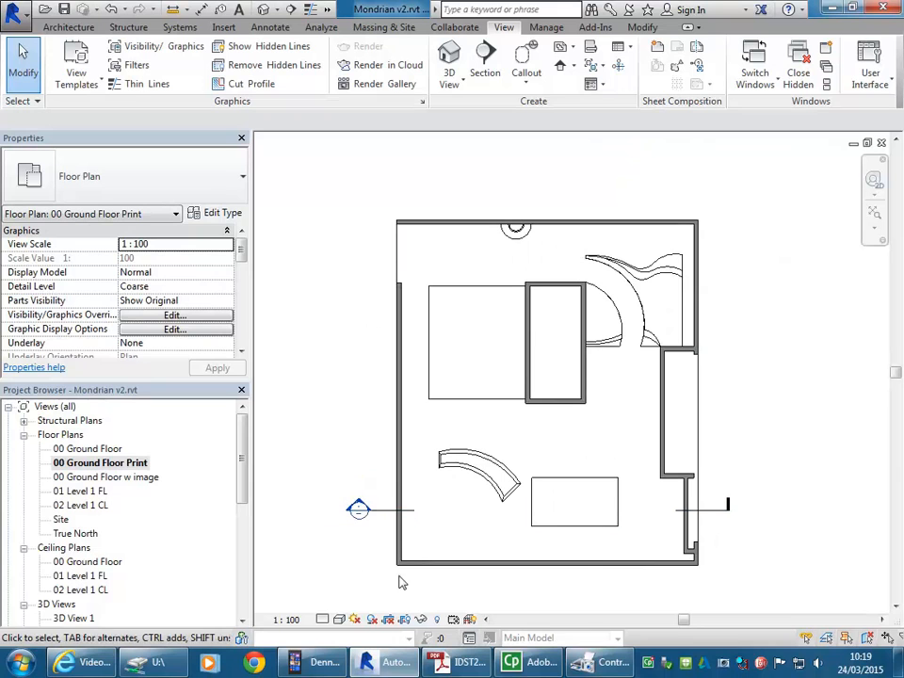
pyautogui.click(323, 621)
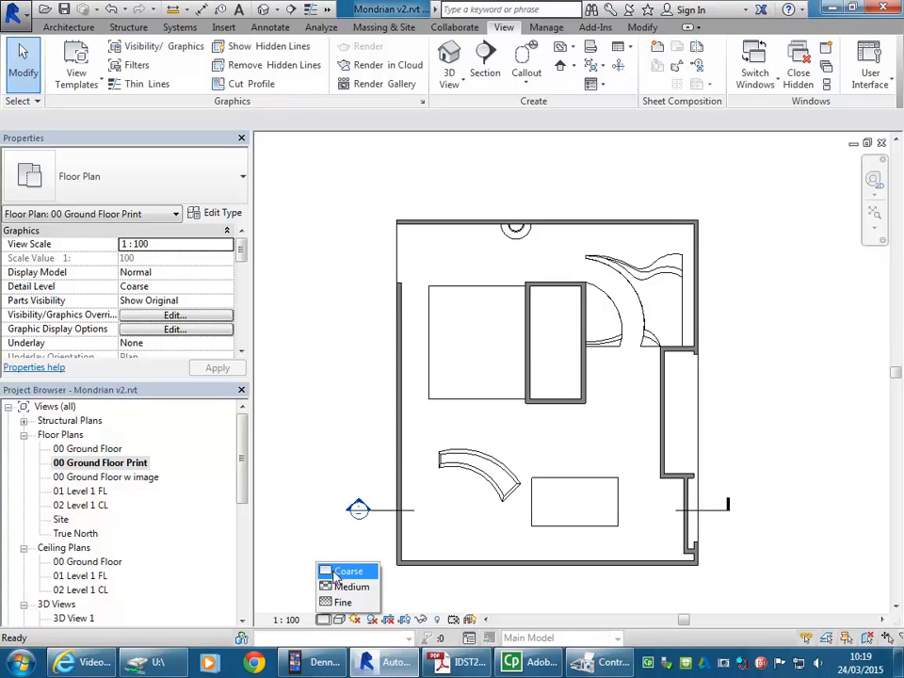
pyautogui.click(341, 601)
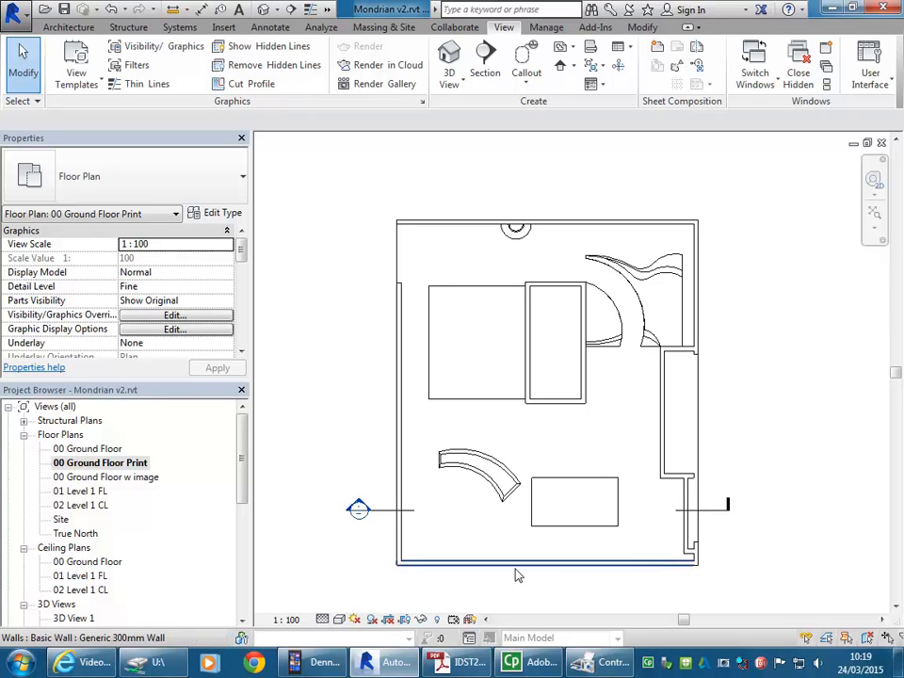
# Step: Set the detail level of the 00 Ground Floor Print view to Coarse
pyautogui.click(323, 620)
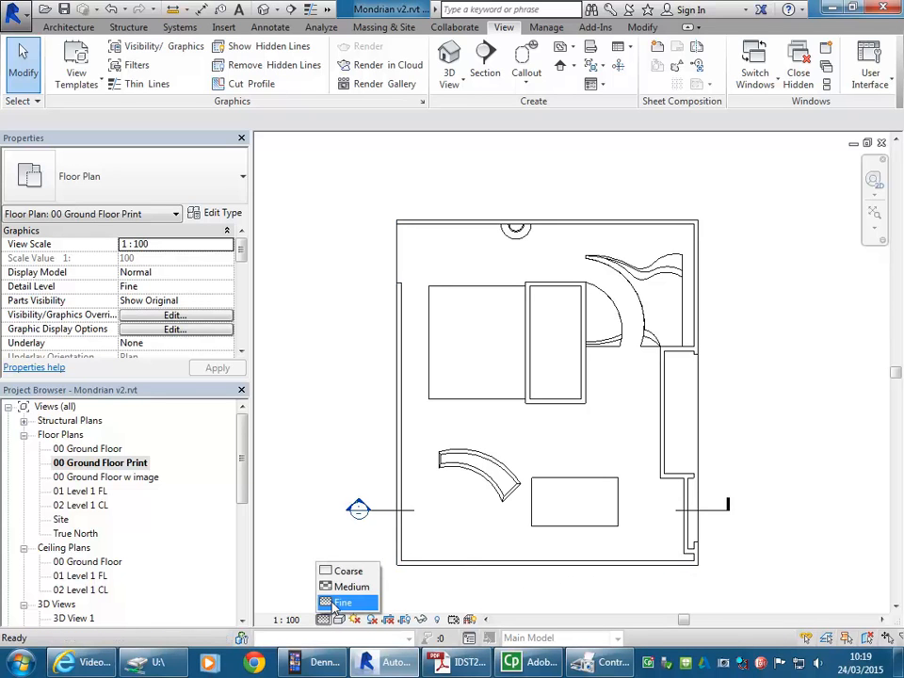
pyautogui.click(350, 570)
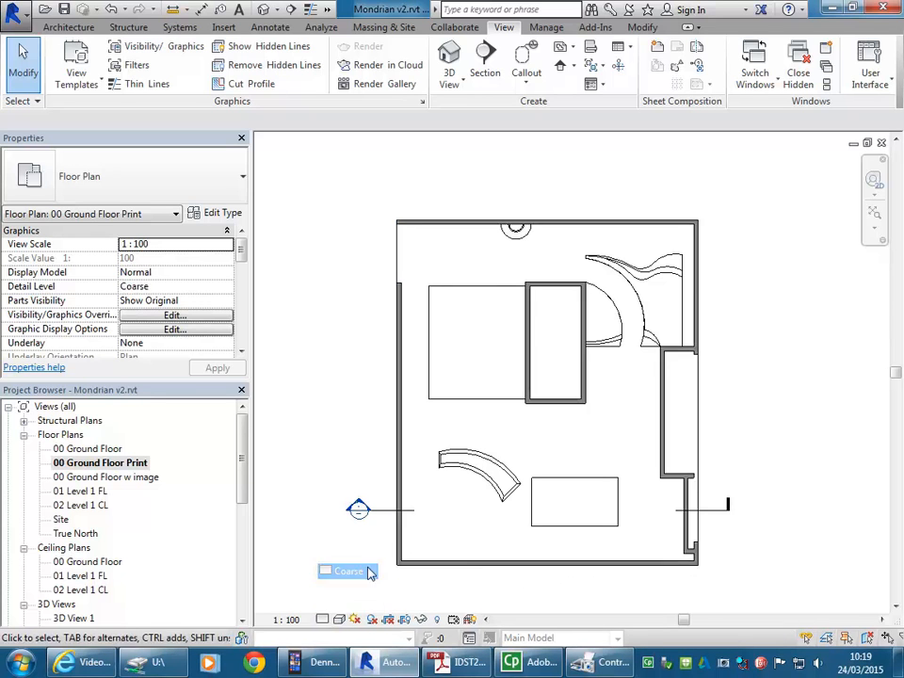
pyautogui.moveTo(565, 443)
pyautogui.mouseDown(button='middle')
pyautogui.moveTo(529, 404)
pyautogui.moveTo(552, 438)
pyautogui.mouseUp(button='middle')
pyautogui.scroll(1, 433, 444)
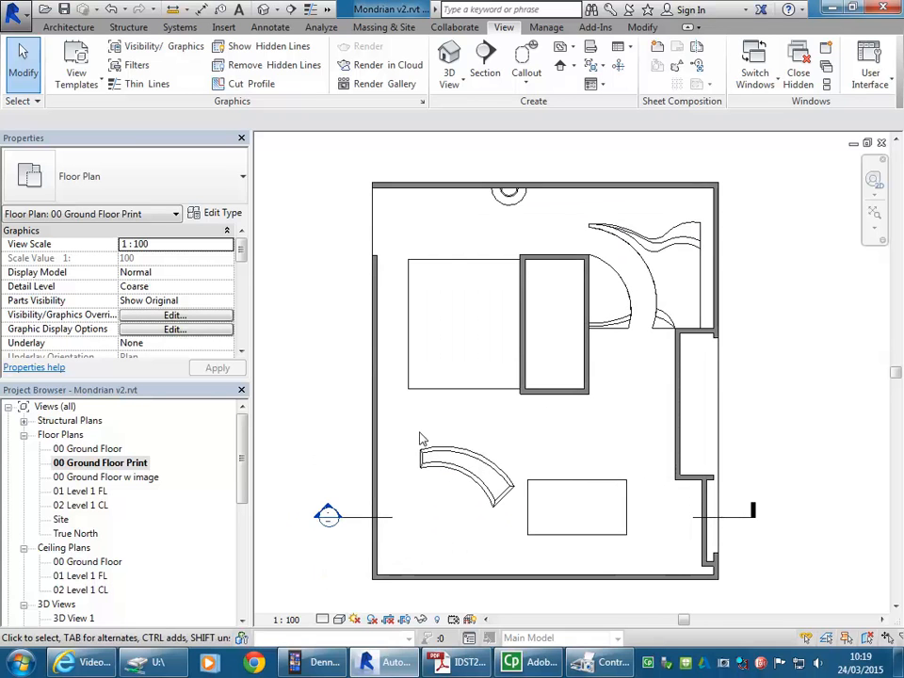
# Step: Set the coarse scale fill color of the Generic 300mm Wall type to Black through one of the plan's outer walls
pyautogui.click(377, 425)
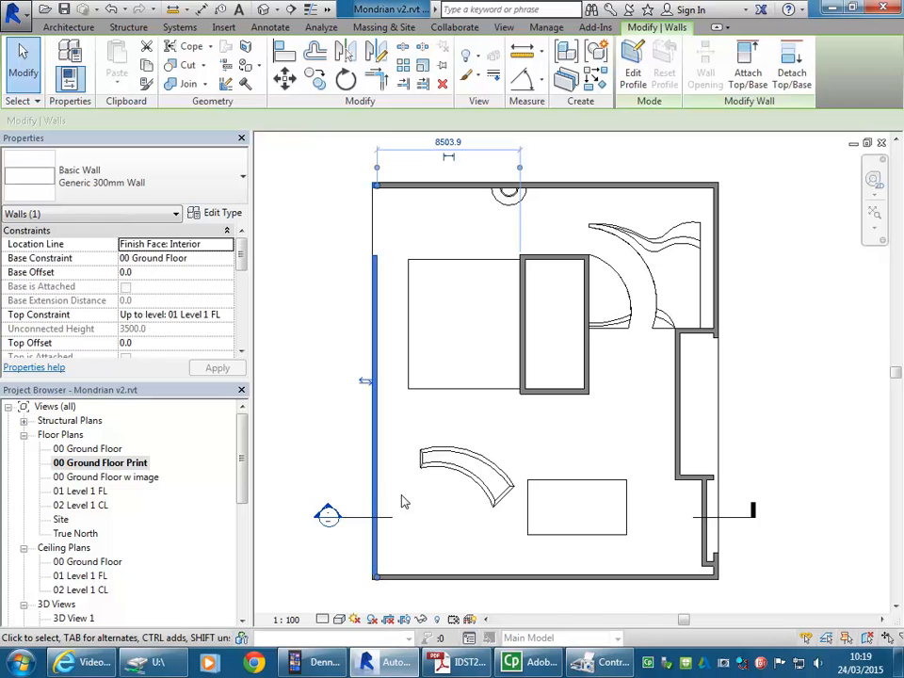
pyautogui.click(215, 214)
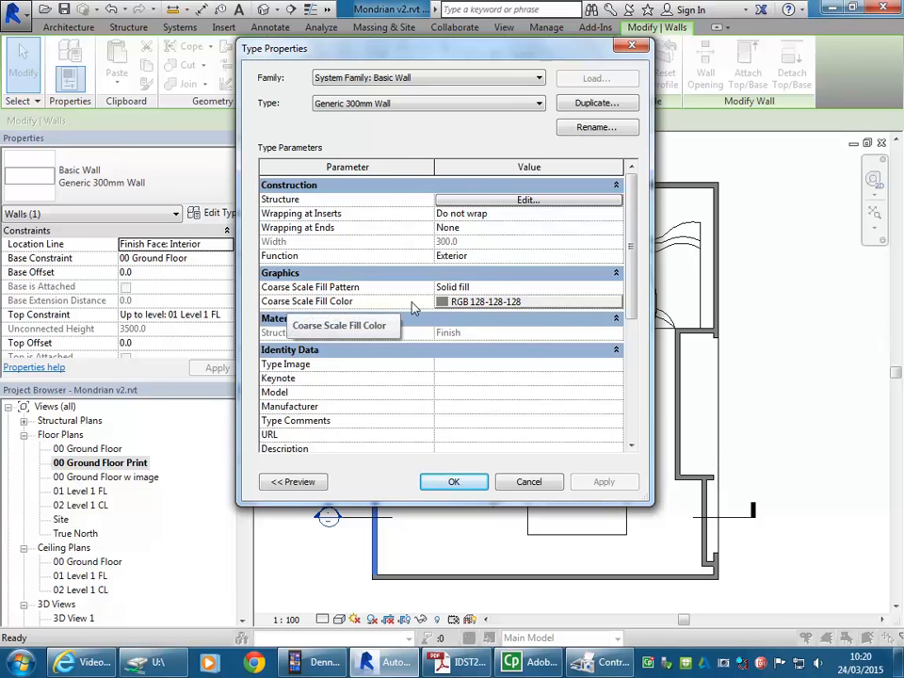
pyautogui.click(515, 303)
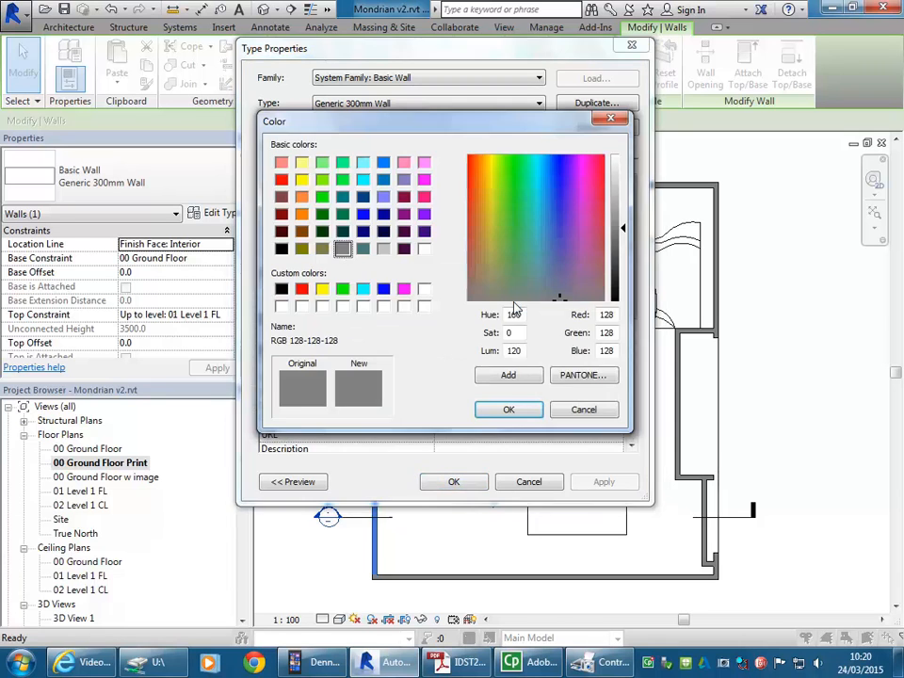
pyautogui.click(282, 289)
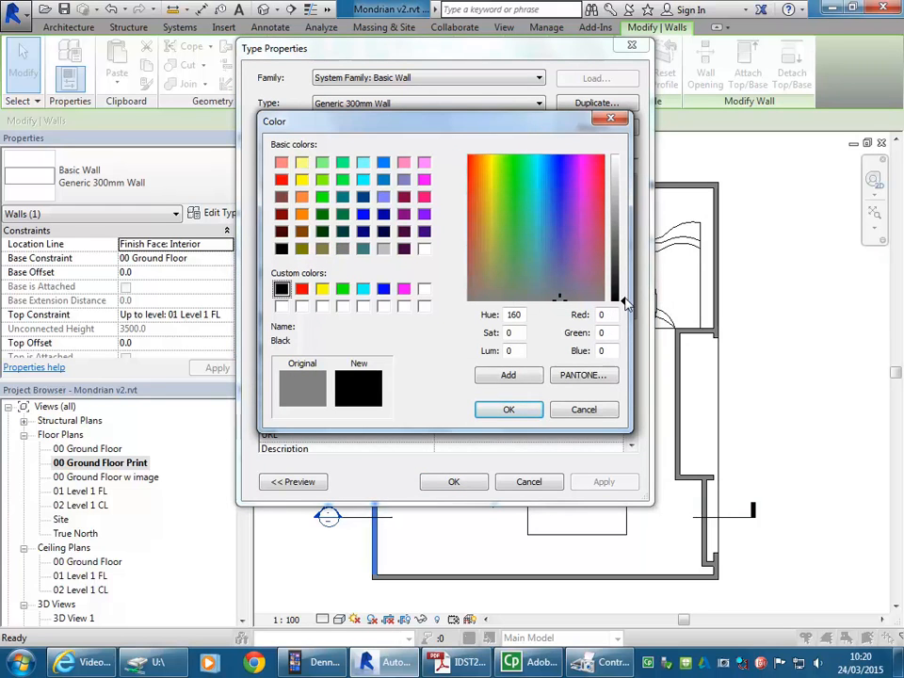
pyautogui.click(404, 250)
pyautogui.click(282, 288)
pyautogui.click(281, 250)
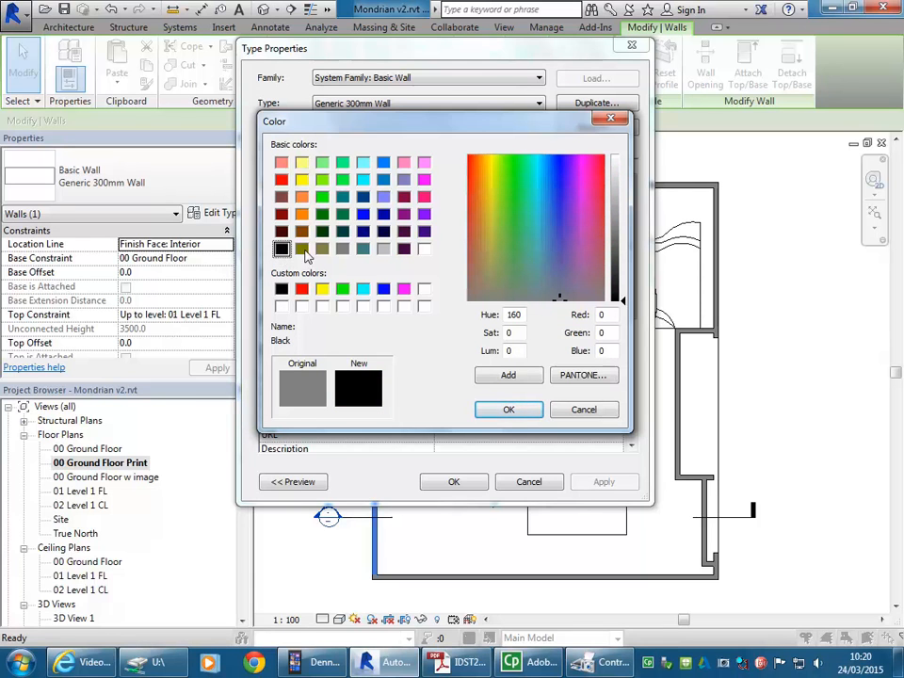
pyautogui.moveTo(619, 299)
pyautogui.mouseDown()
pyautogui.moveTo(619, 280)
pyautogui.moveTo(622, 305)
pyautogui.mouseUp()
pyautogui.click(508, 411)
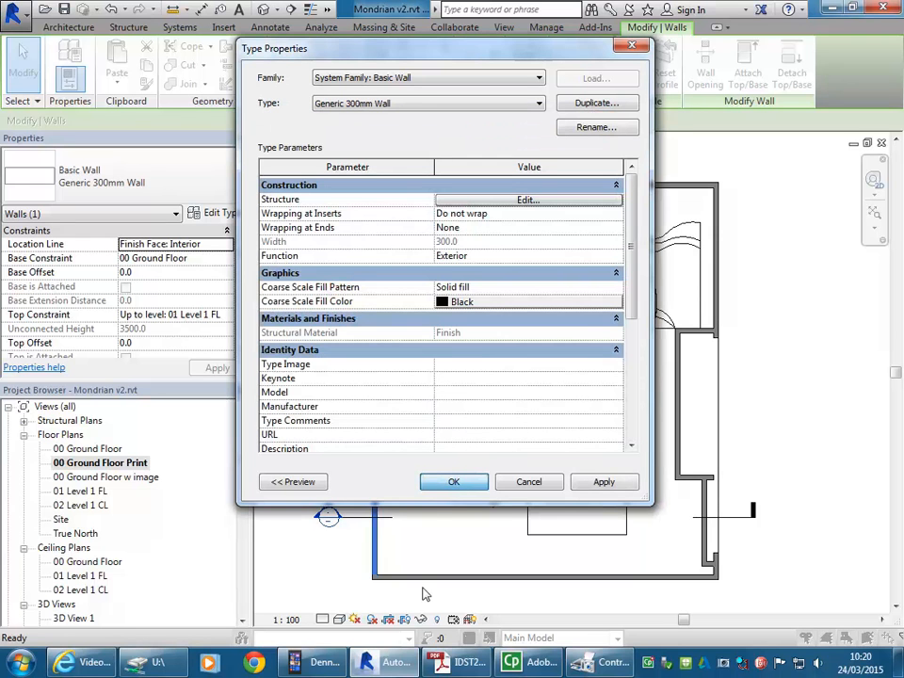
pyautogui.press('Return')
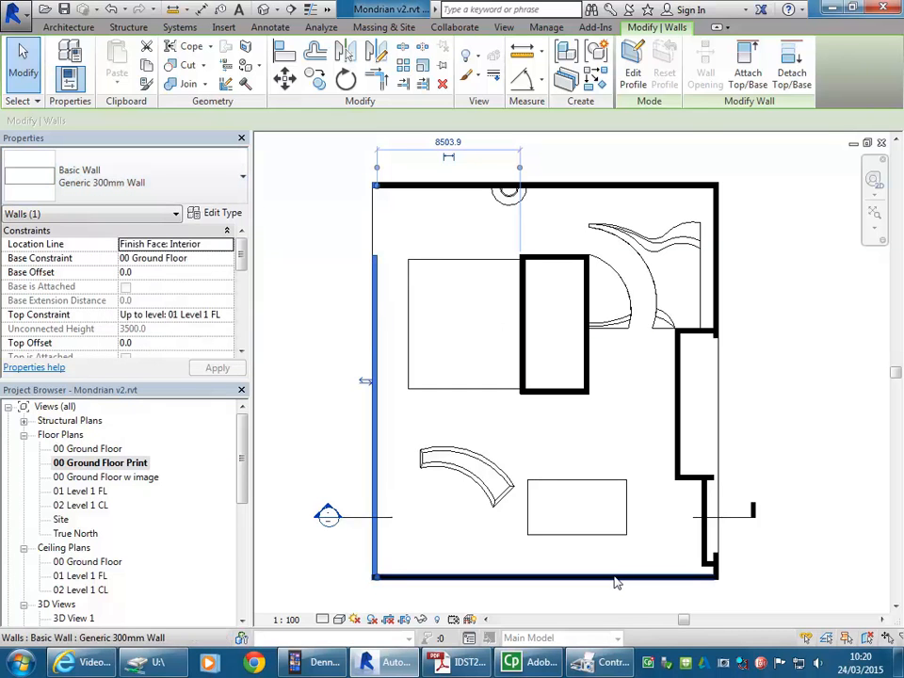
pyautogui.click(799, 430)
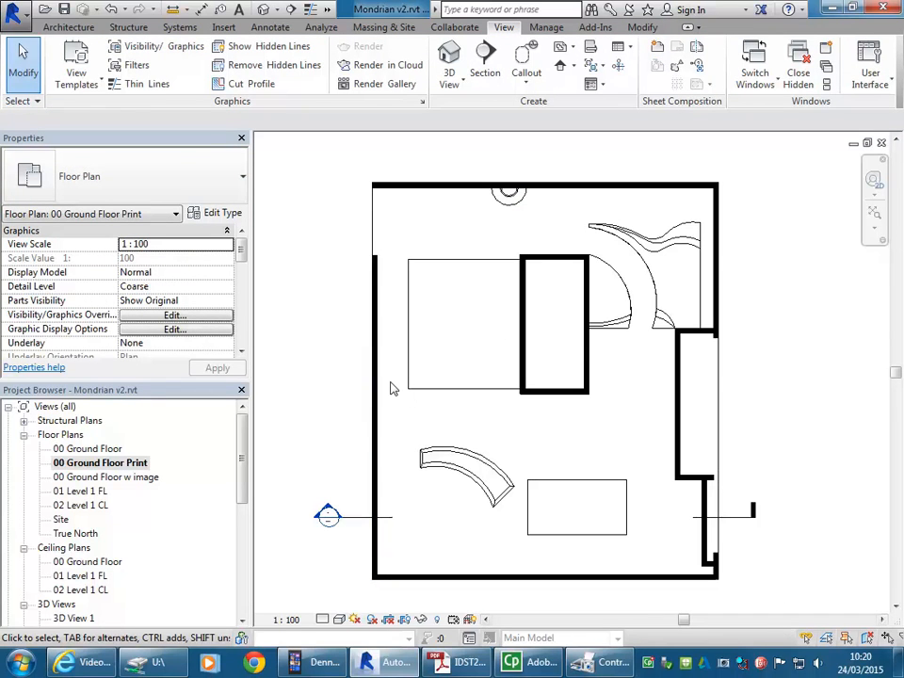
# Step: Start printing the current ground floor plan view and choose Adobe PDF as the printer
pyautogui.scroll(-1, 296, 353)
pyautogui.moveTo(307, 365); pyautogui.dragTo(327, 364, button='middle')
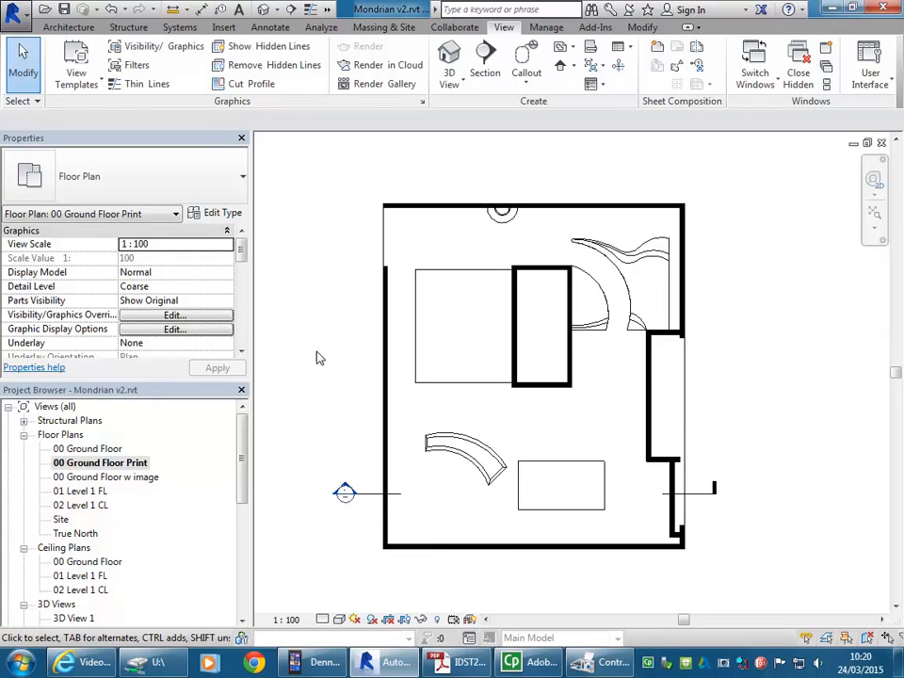
pyautogui.moveTo(320, 405); pyautogui.dragTo(363, 411, button='middle')
pyautogui.scroll(-2, 343, 407)
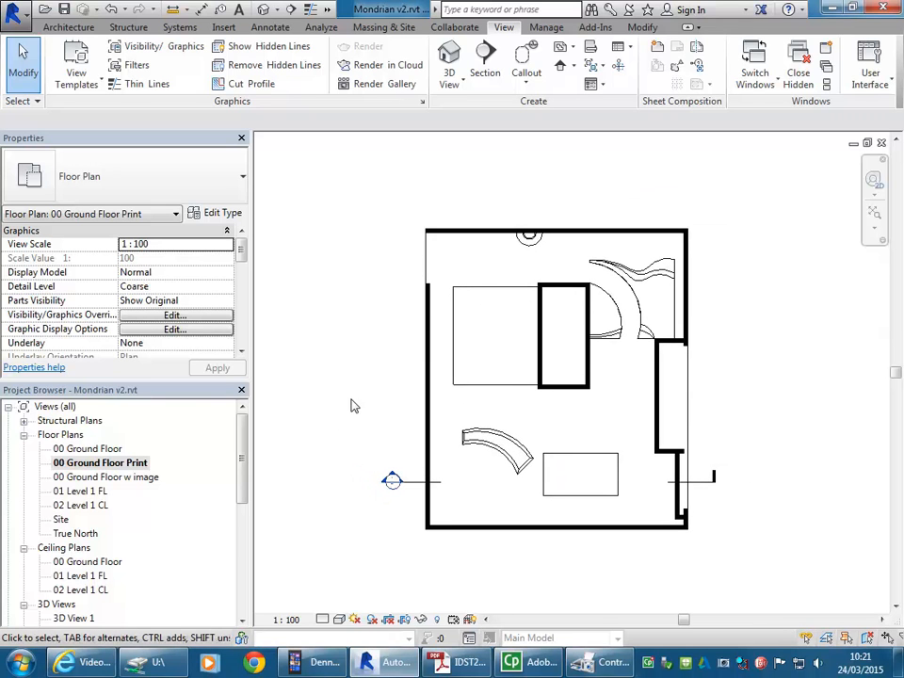
pyautogui.click(14, 17)
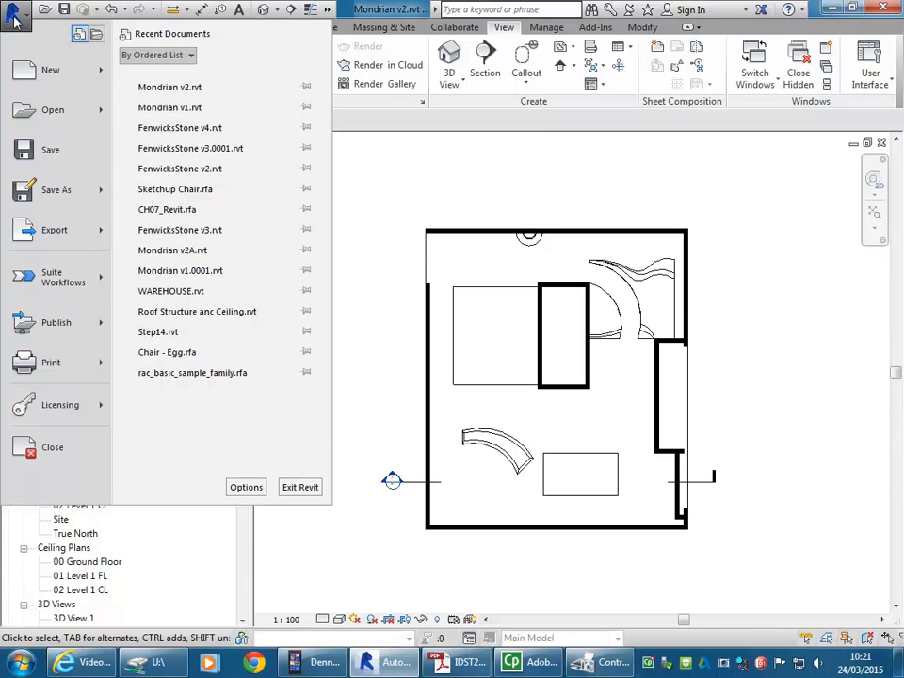
pyautogui.moveTo(44, 369)
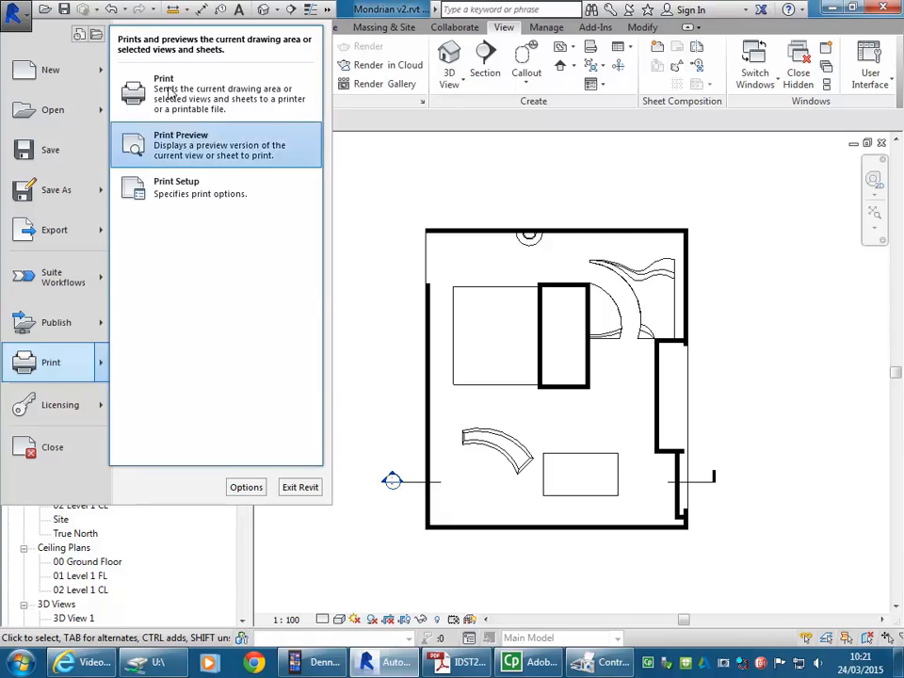
pyautogui.click(50, 365)
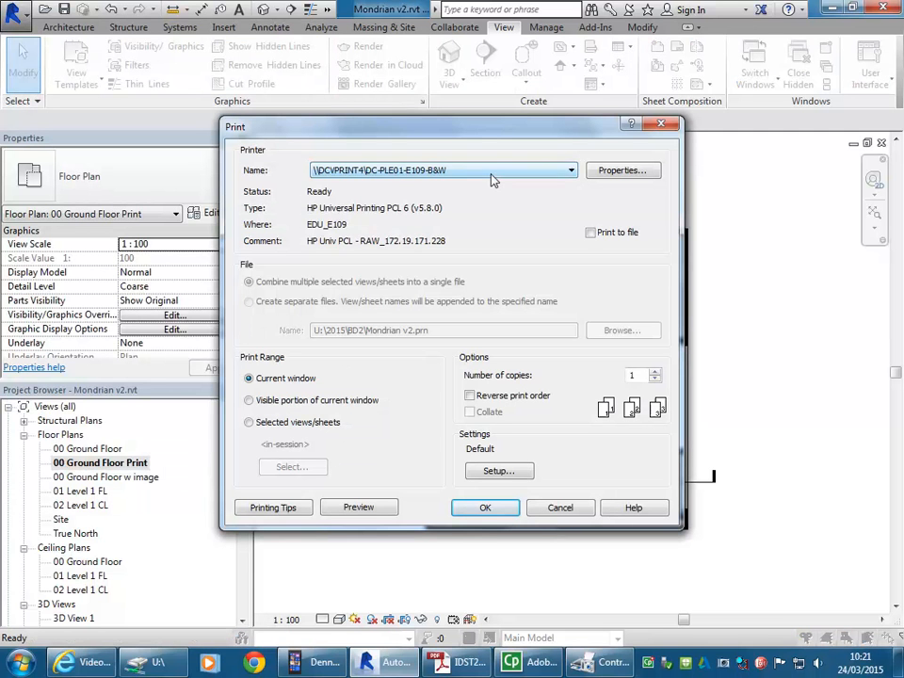
pyautogui.click(491, 179)
pyautogui.click(433, 245)
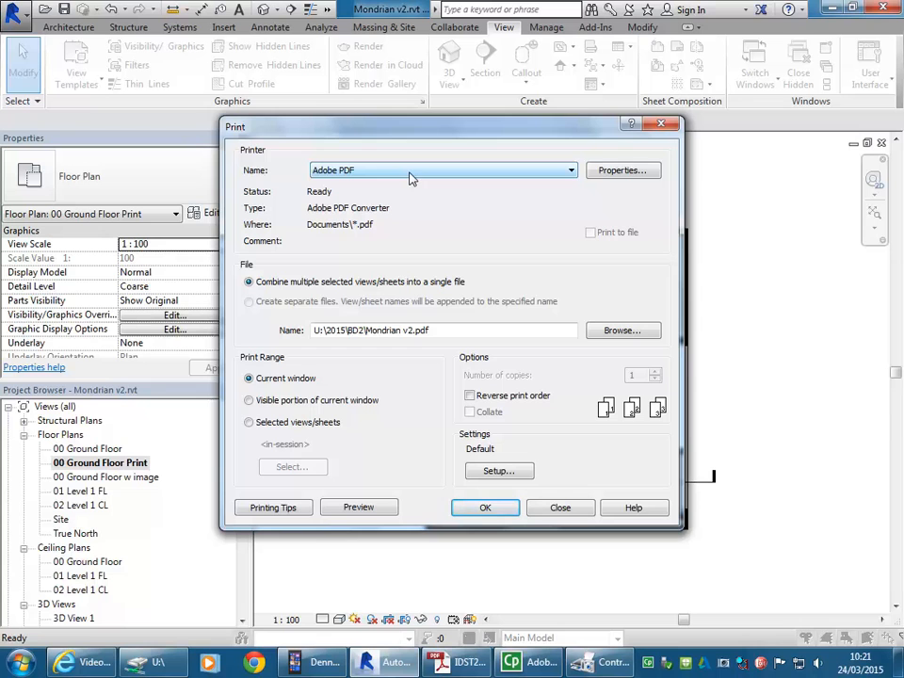
pyautogui.click(499, 471)
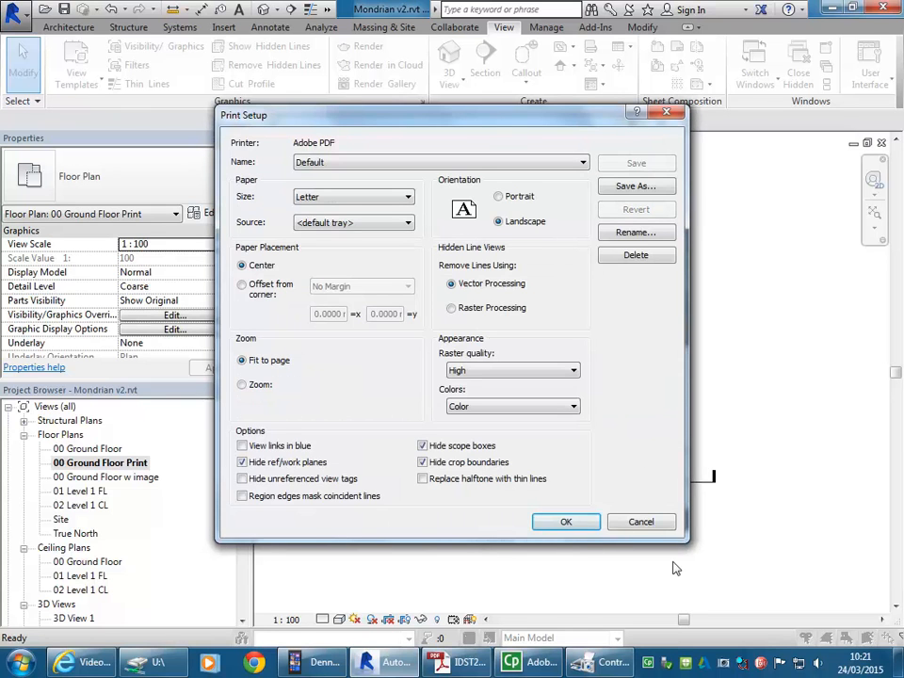
pyautogui.moveTo(454, 133); pyautogui.dragTo(437, 105)
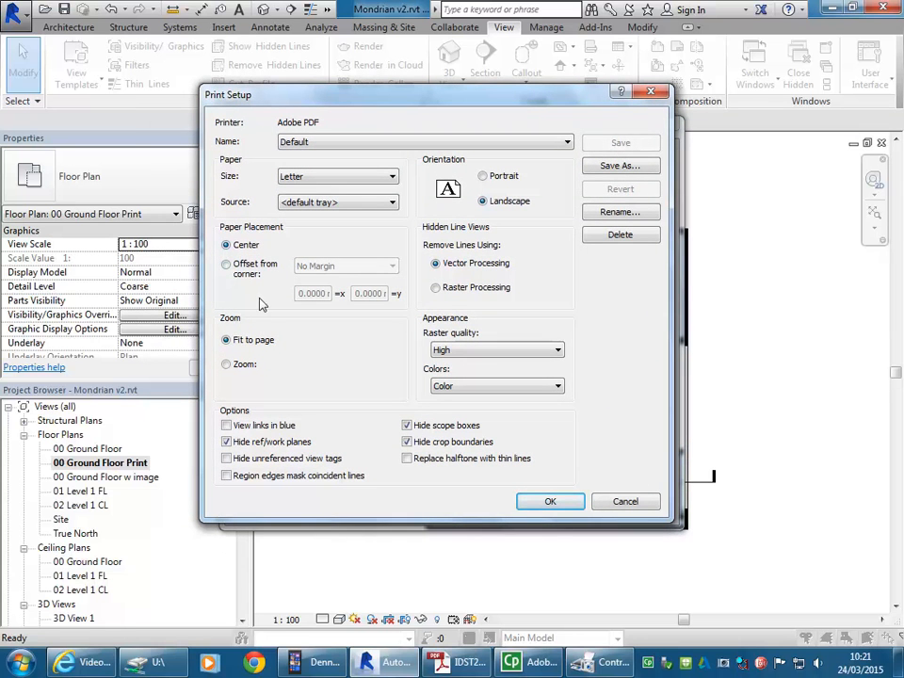
pyautogui.click(628, 501)
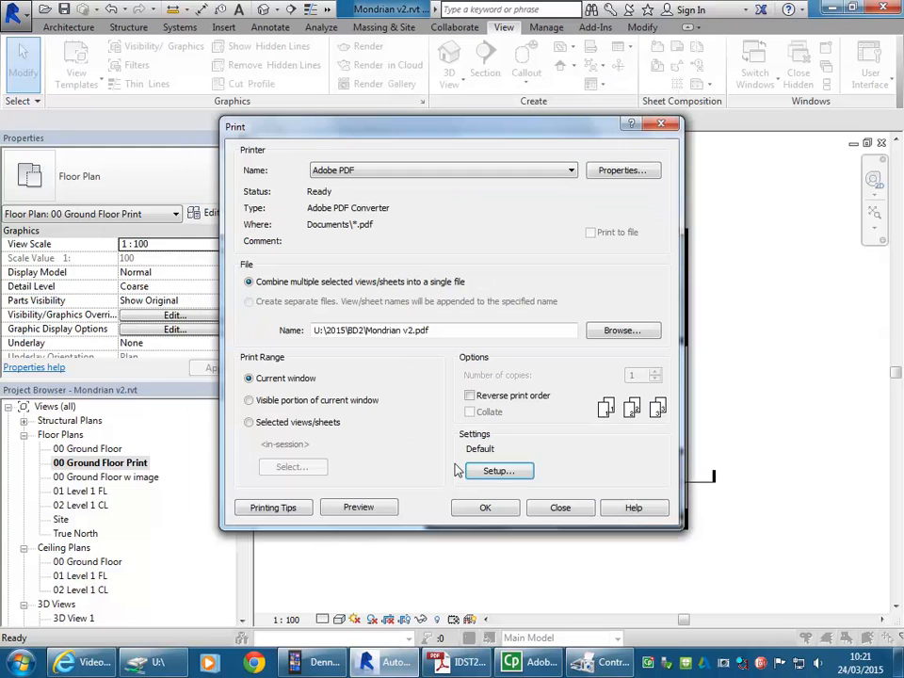
# Step: Configure the print setup for A4 paper, 100% zoom and centered placement, and preview the print
pyautogui.click(506, 477)
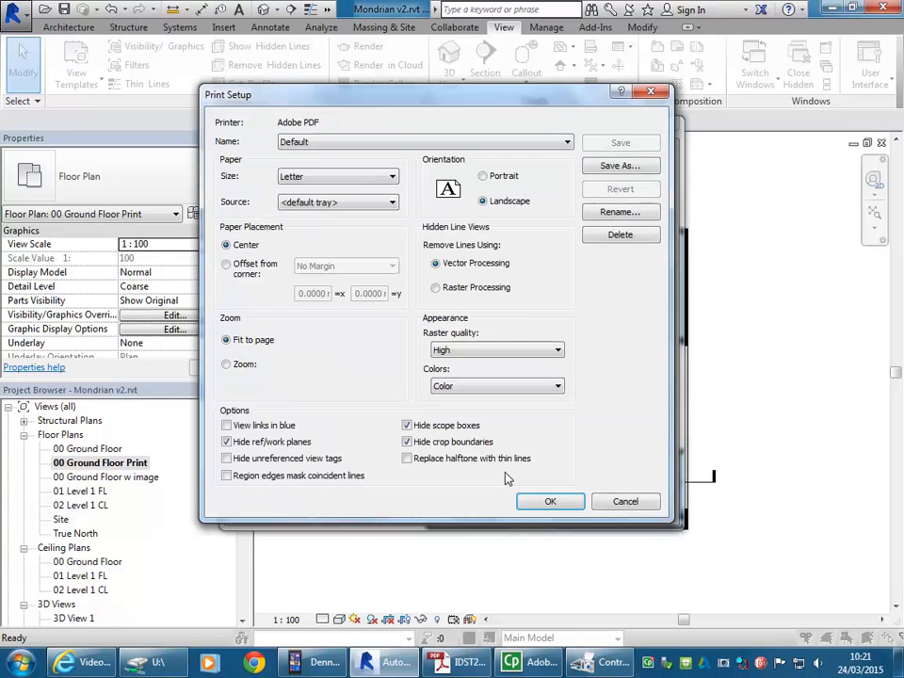
pyautogui.click(338, 176)
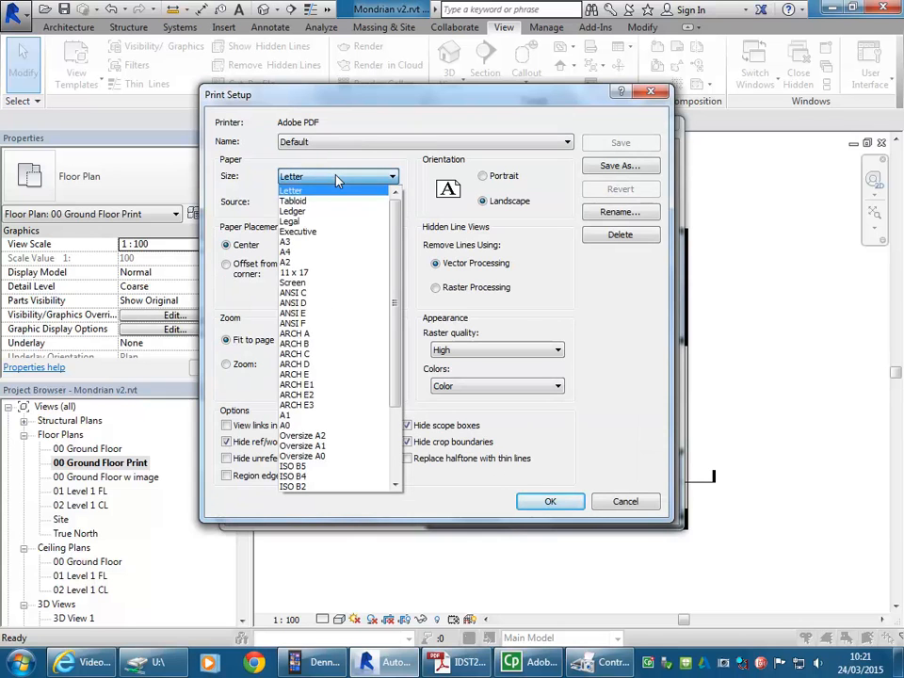
pyautogui.click(307, 252)
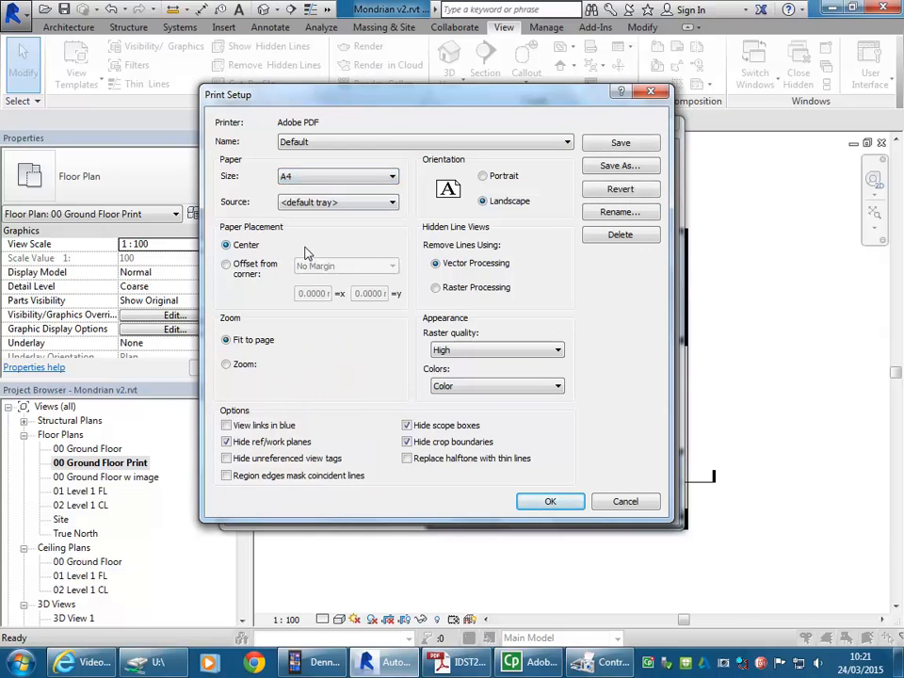
pyautogui.click(230, 364)
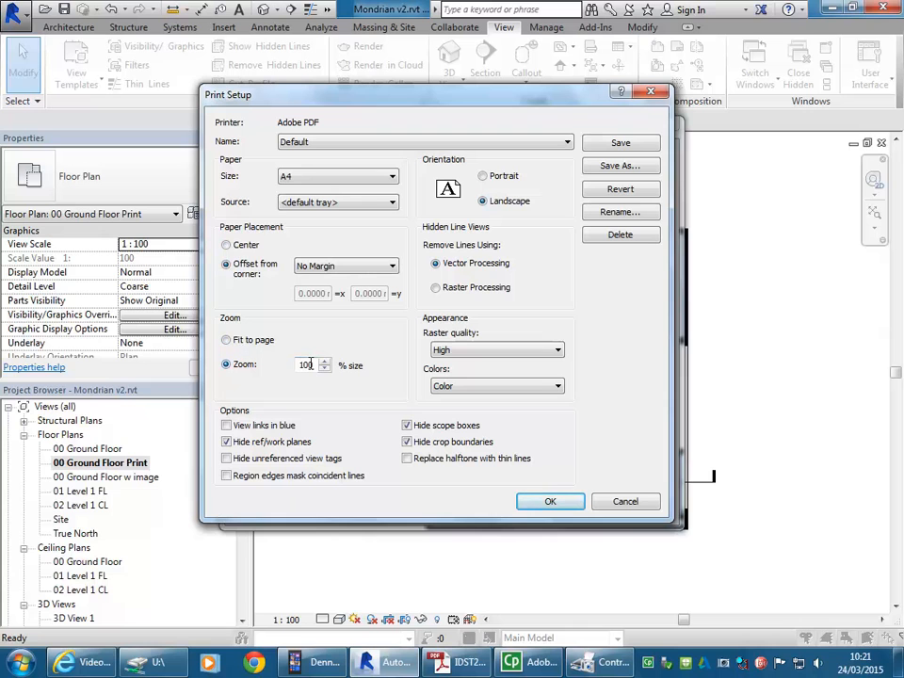
pyautogui.click(227, 245)
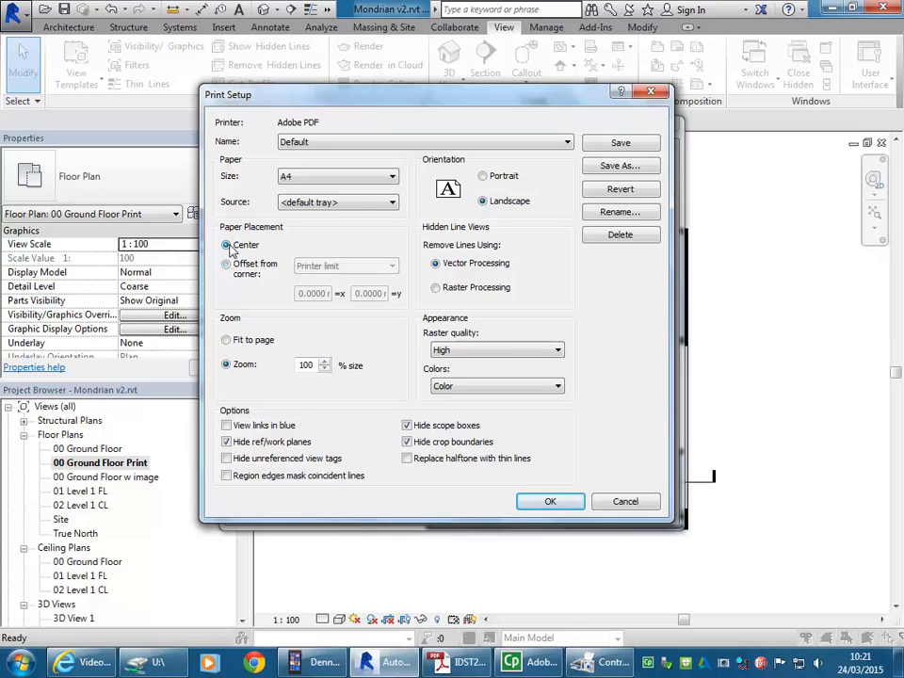
pyautogui.click(550, 501)
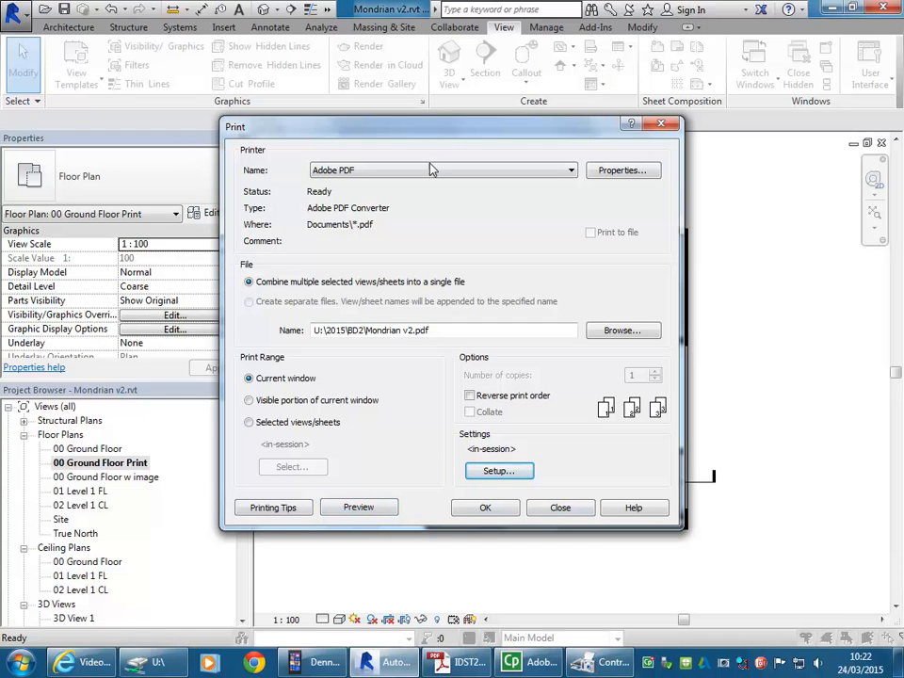
pyautogui.click(356, 513)
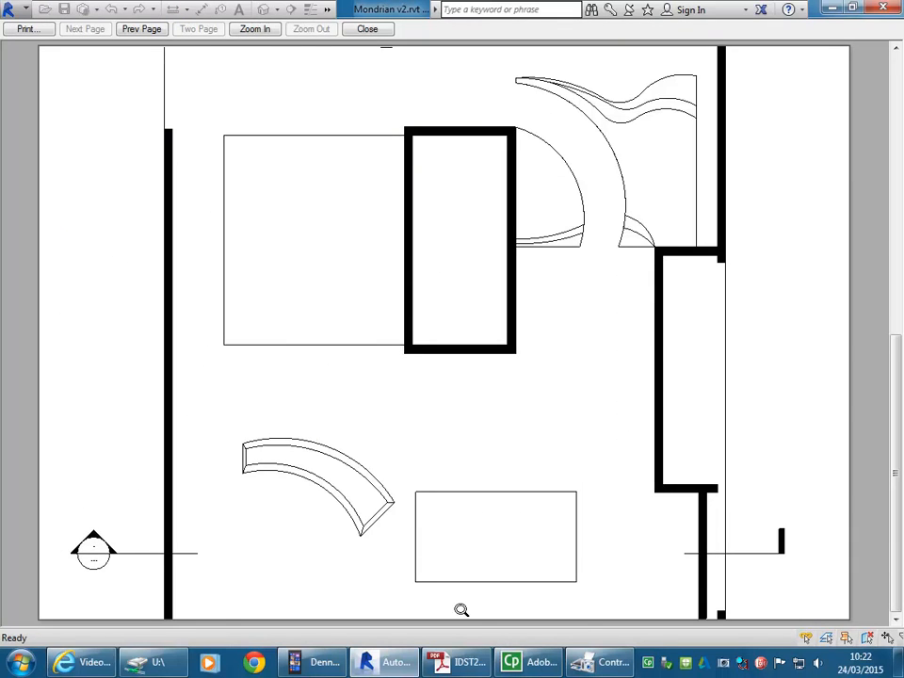
# Step: Switch to the assessment brief in Acrobat, review the documentation and submission format requirements on page 9, and return to Revit
pyautogui.click(468, 664)
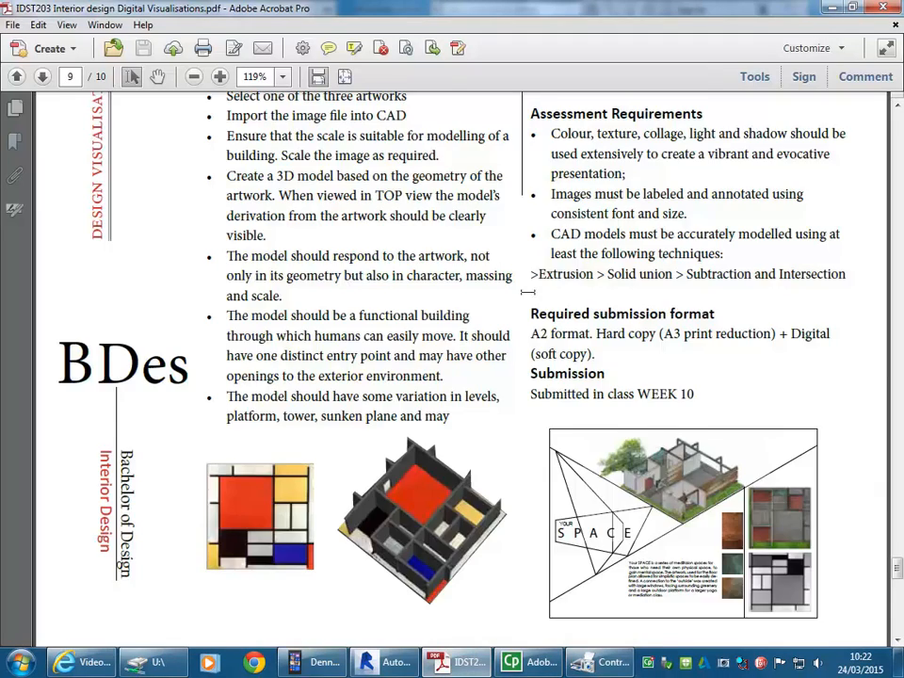
pyautogui.scroll(10, 508, 266)
pyautogui.scroll(3, 547, 307)
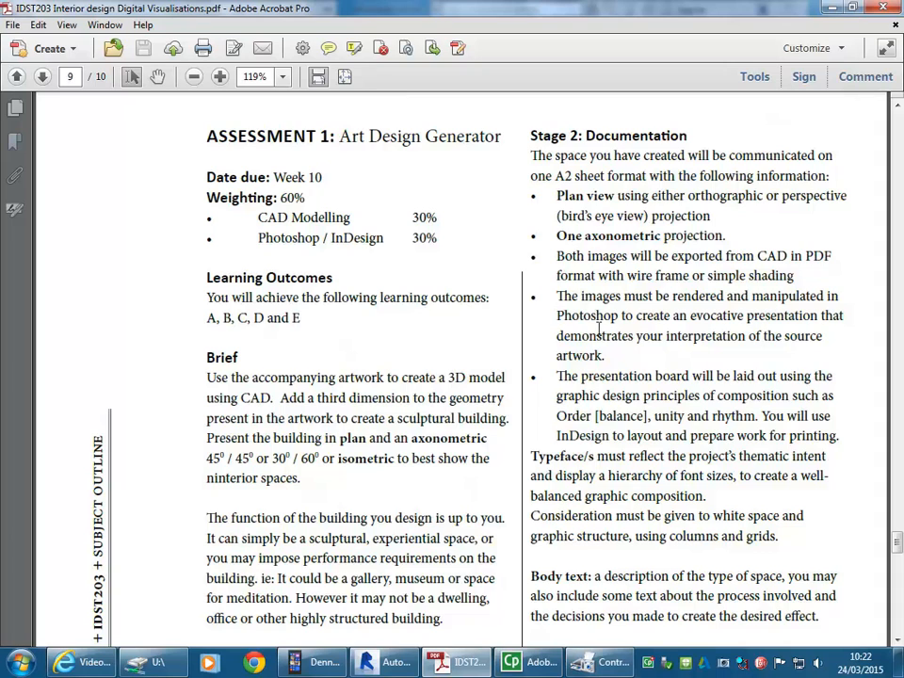
pyautogui.scroll(-14, 597, 327)
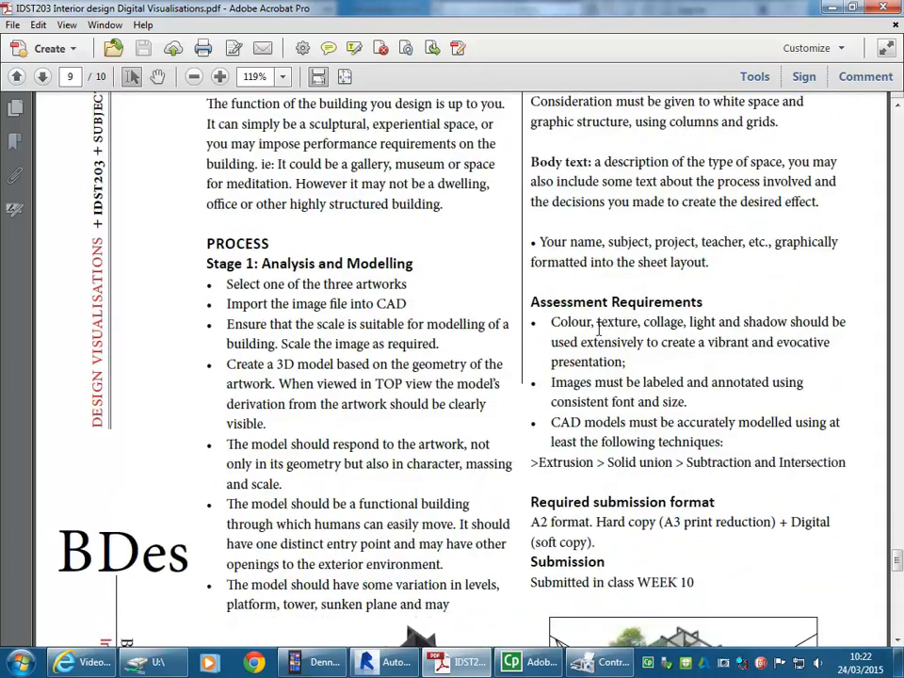
pyautogui.scroll(5, 600, 325)
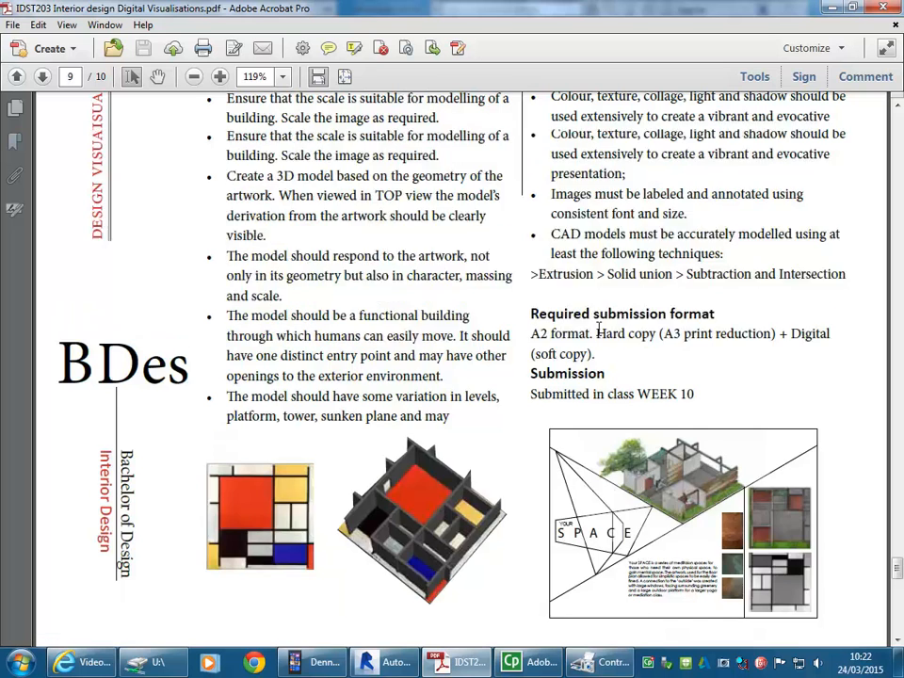
pyautogui.click(831, 8)
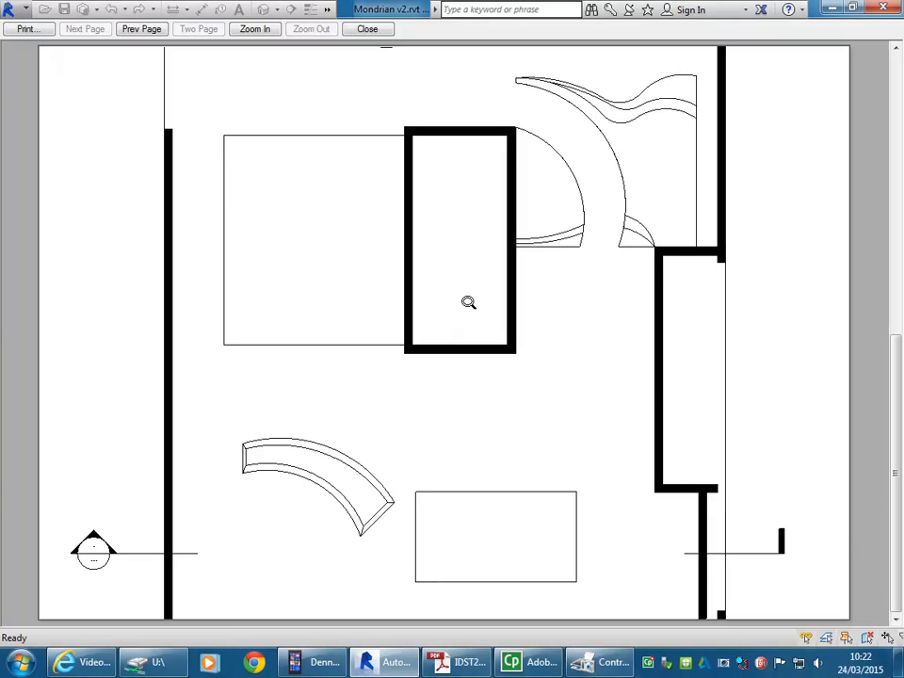
# Step: Change the print setup's zoom to Fit to page without saving the settings, and preview the print
pyautogui.click(26, 29)
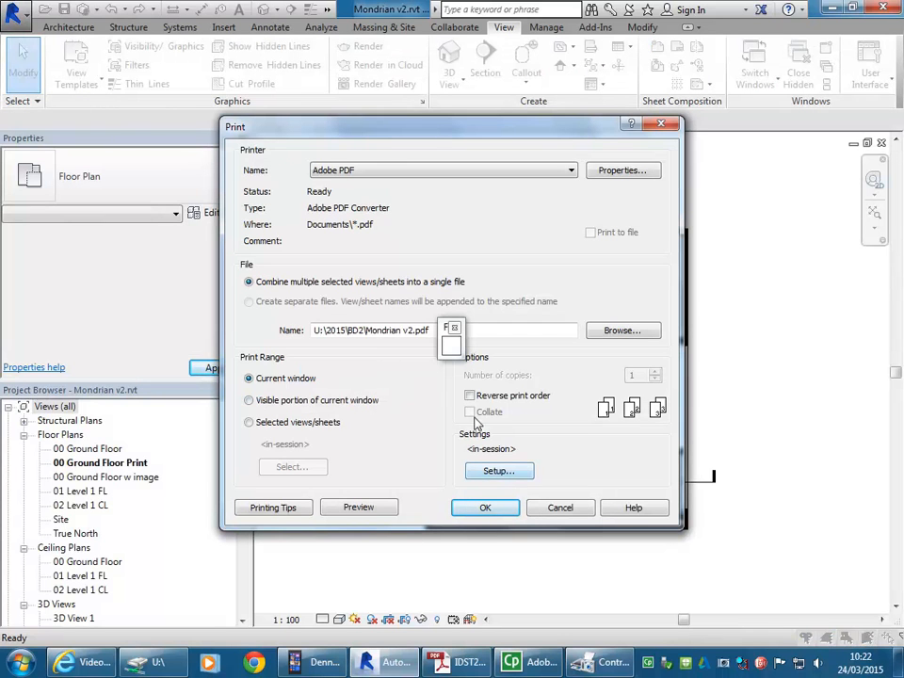
pyautogui.click(498, 470)
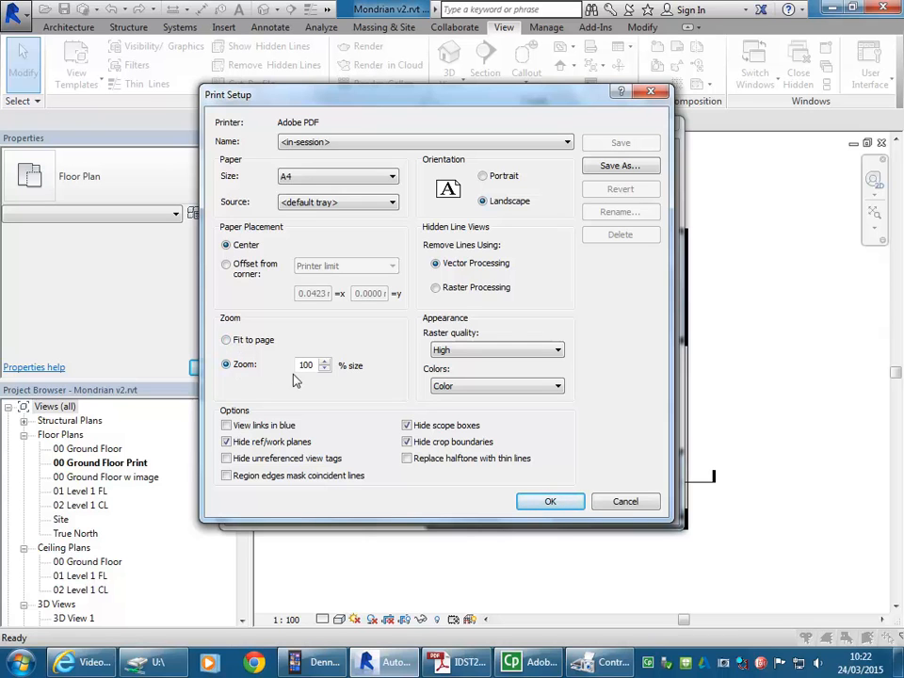
pyautogui.click(227, 341)
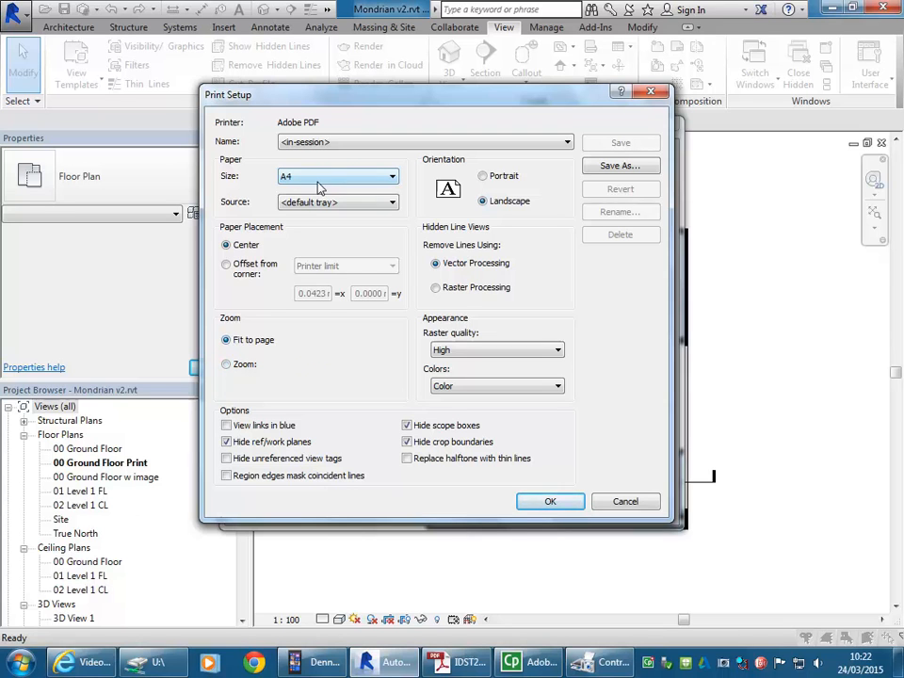
pyautogui.click(549, 502)
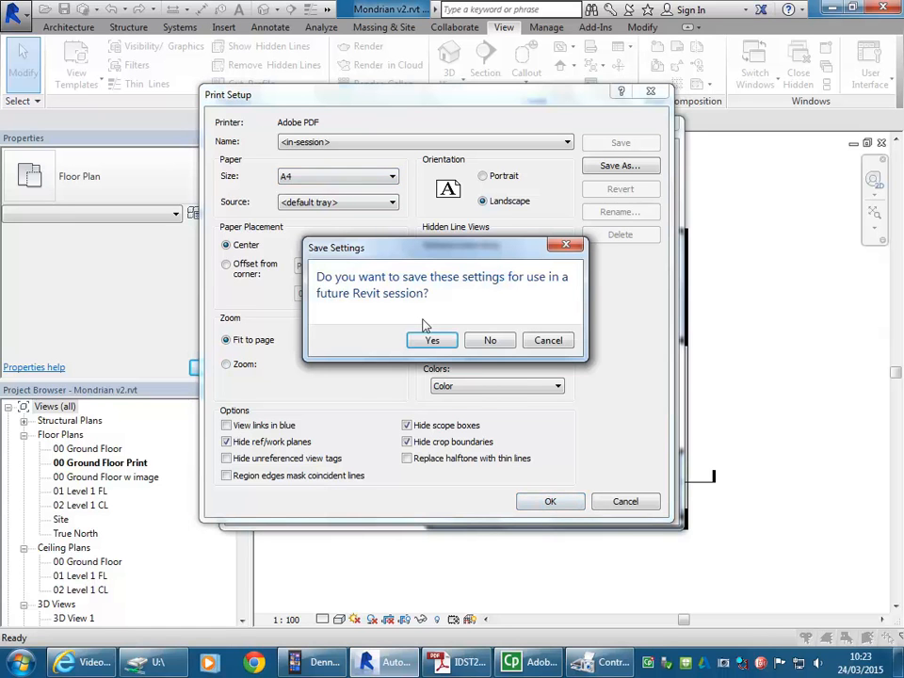
pyautogui.click(486, 340)
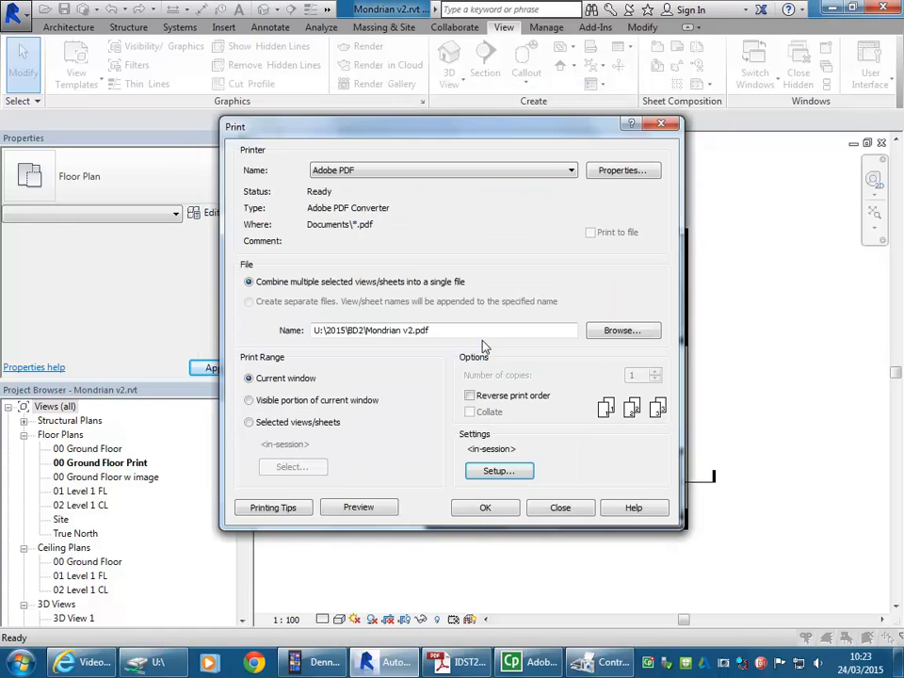
pyautogui.click(361, 509)
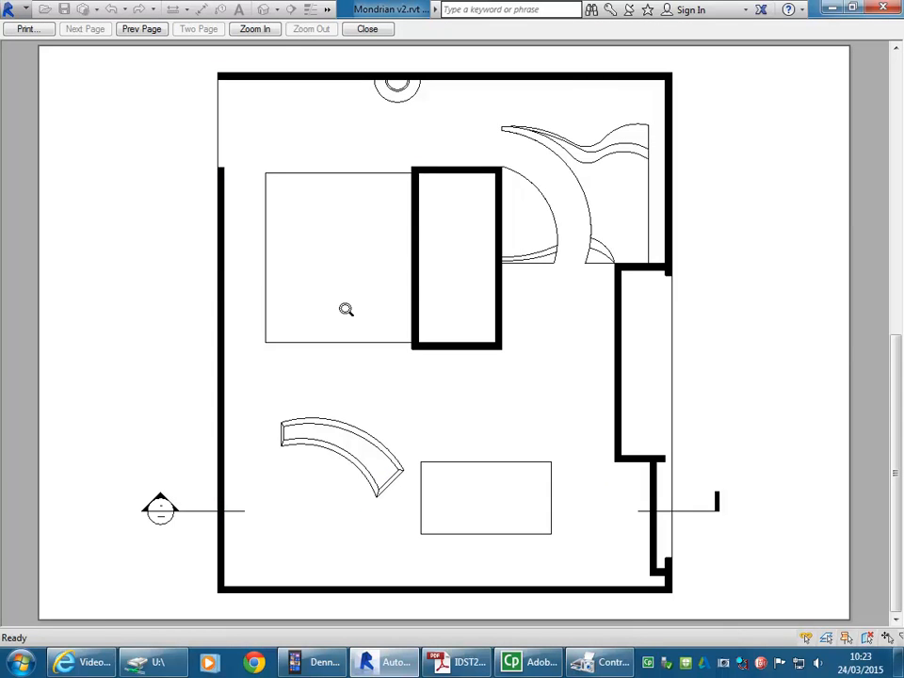
# Step: Reopen the print setup, dismissing the save reminder, and set 100% zoom with centered paper placement
pyautogui.click(27, 31)
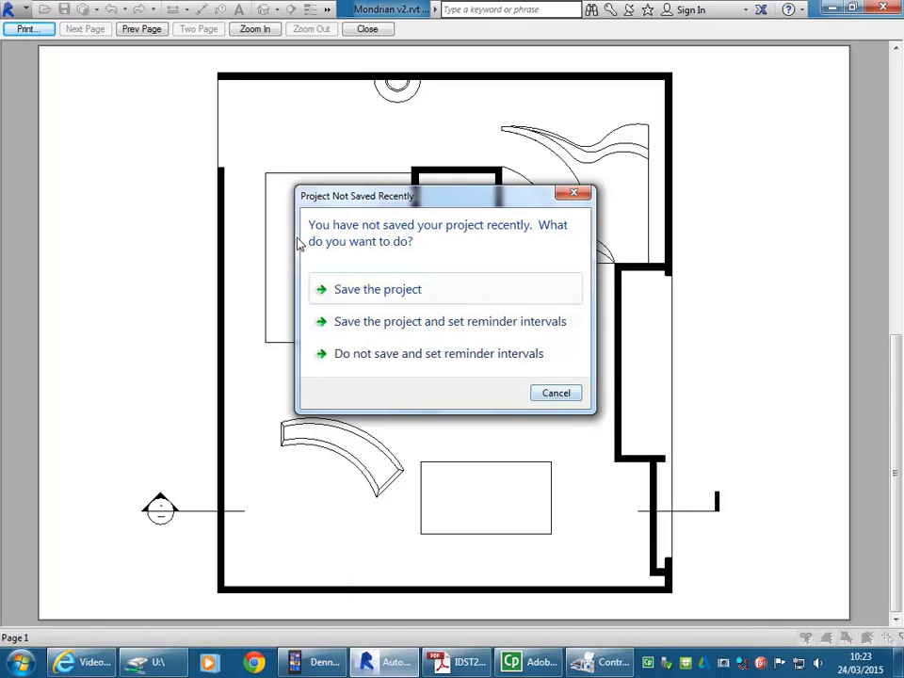
pyautogui.click(557, 395)
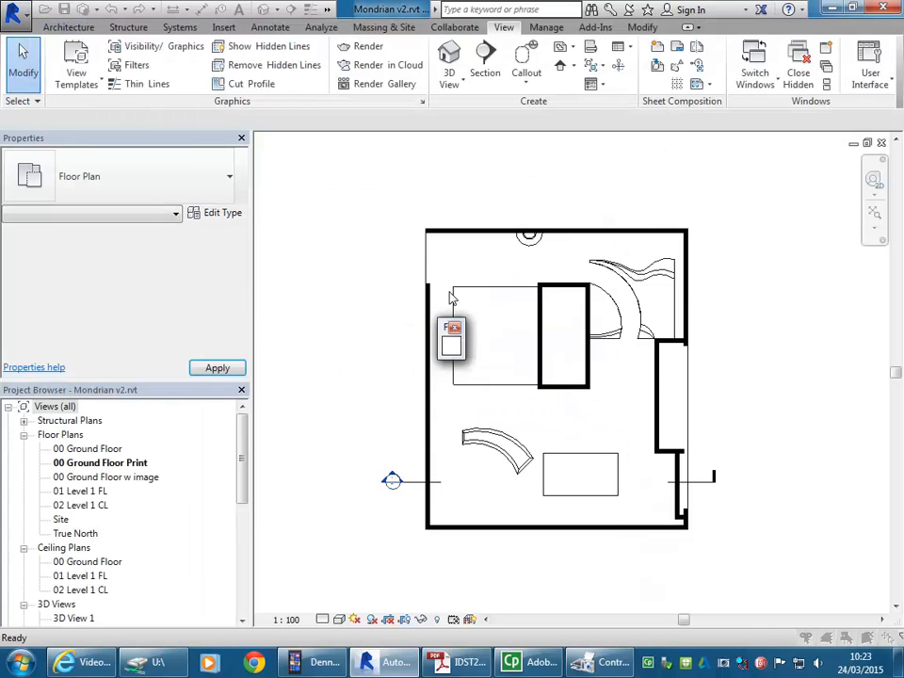
pyautogui.click(513, 470)
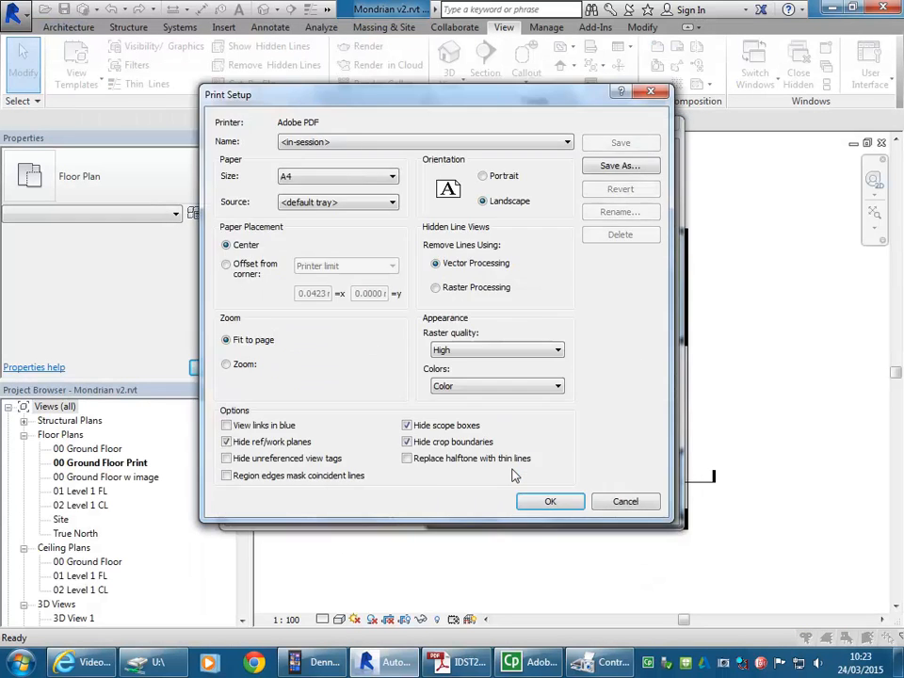
pyautogui.click(343, 178)
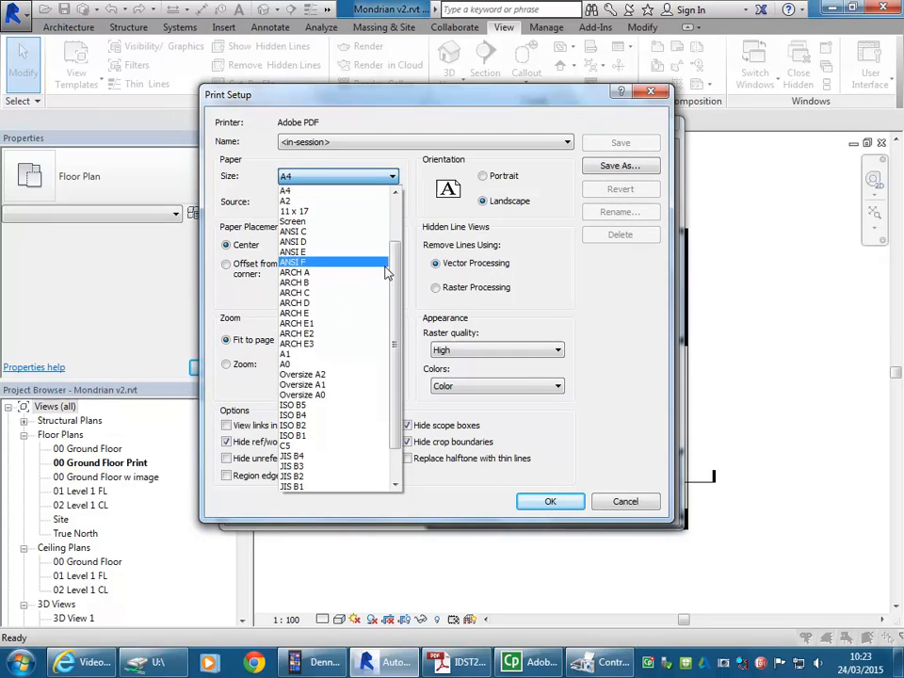
pyautogui.scroll(1, 396, 249)
pyautogui.click(346, 178)
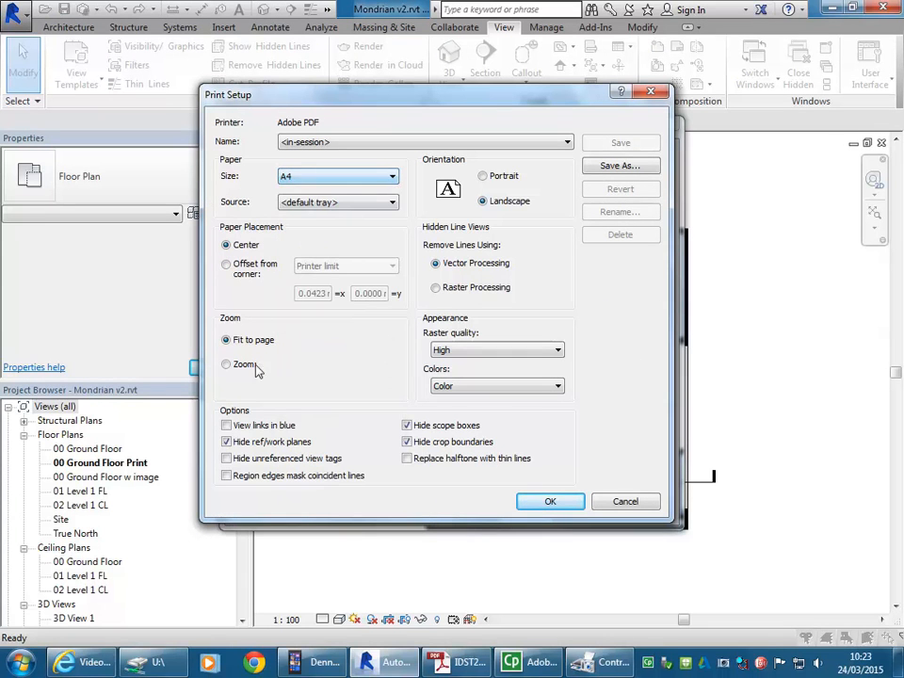
pyautogui.click(226, 363)
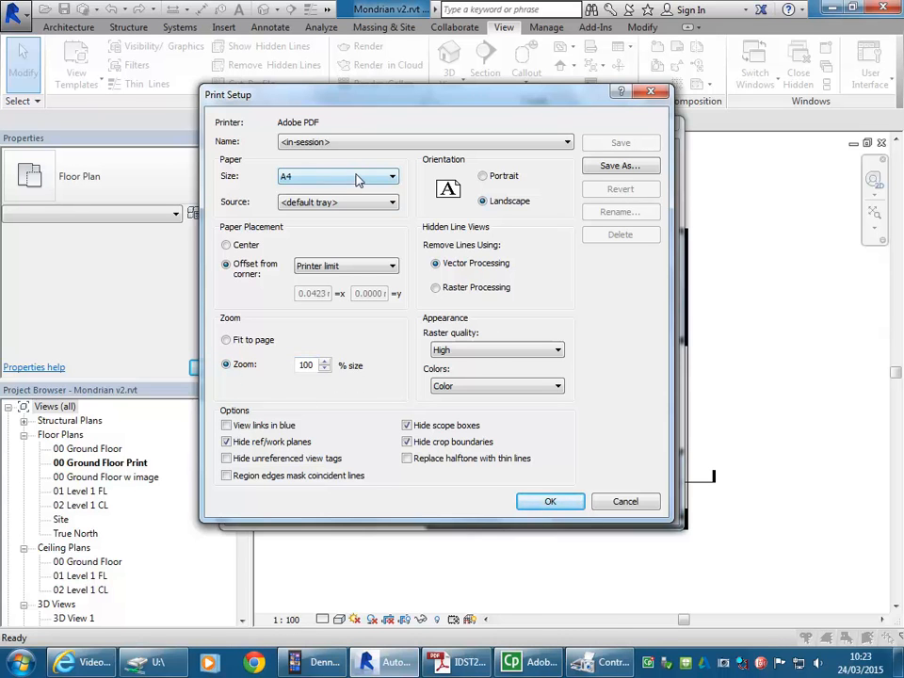
pyautogui.click(226, 245)
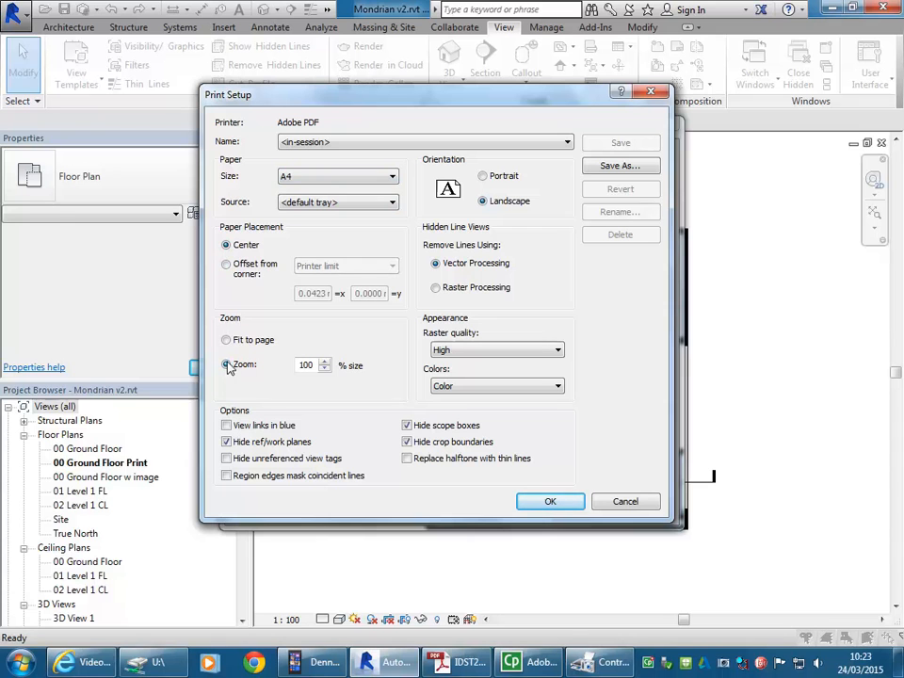
# Step: Set the print paper size to A3 without saving the settings for future sessions, and preview the print
pyautogui.click(320, 177)
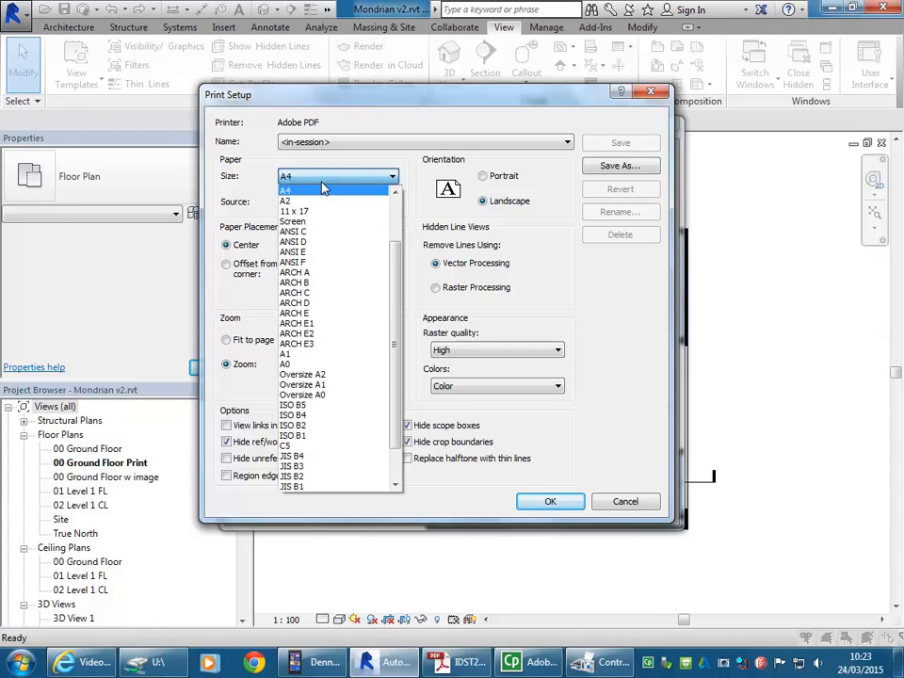
pyautogui.scroll(2, 310, 235)
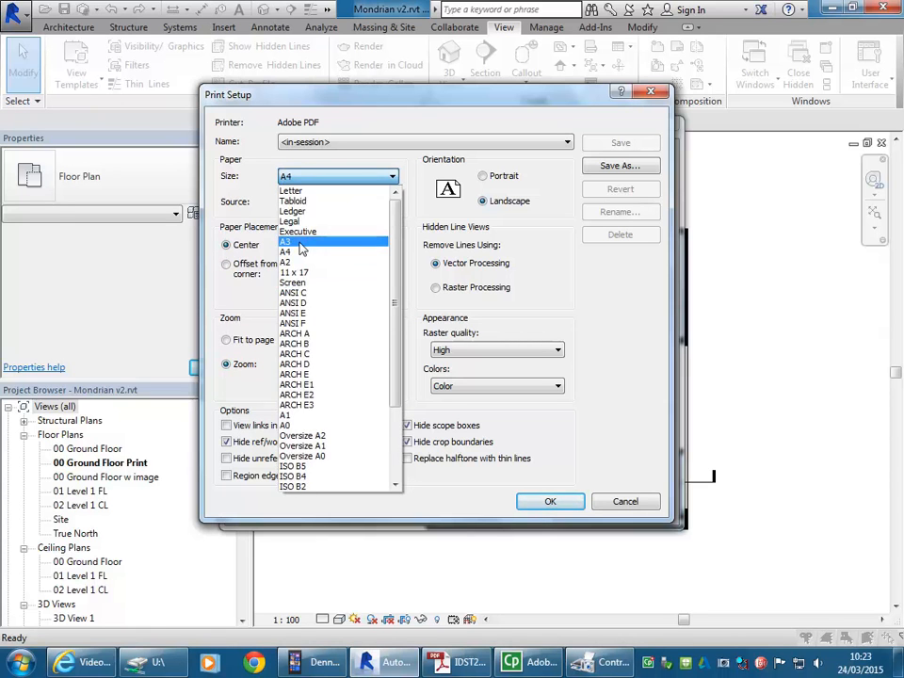
pyautogui.click(301, 241)
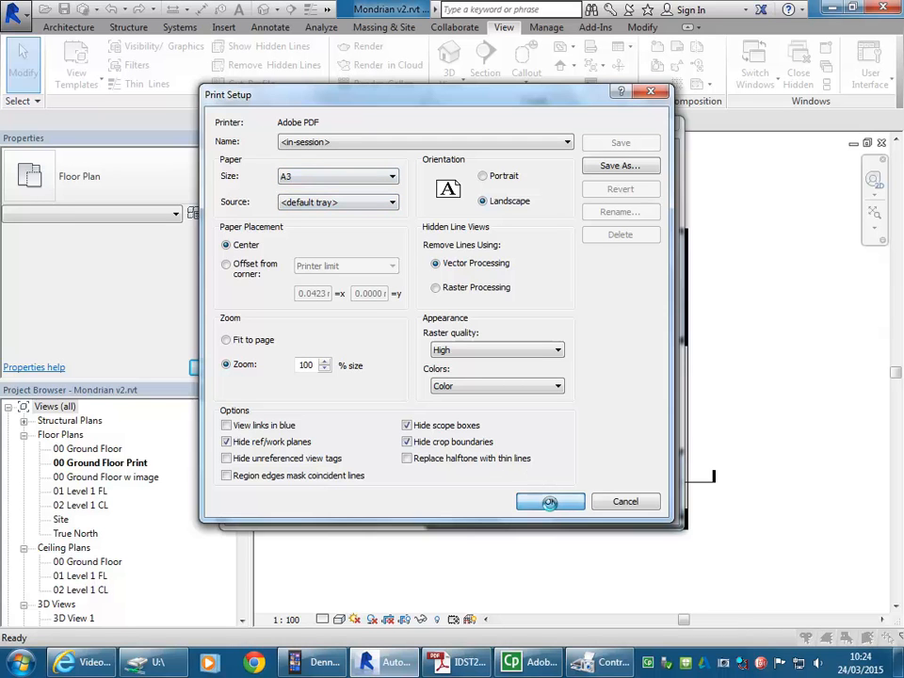
pyautogui.click(550, 501)
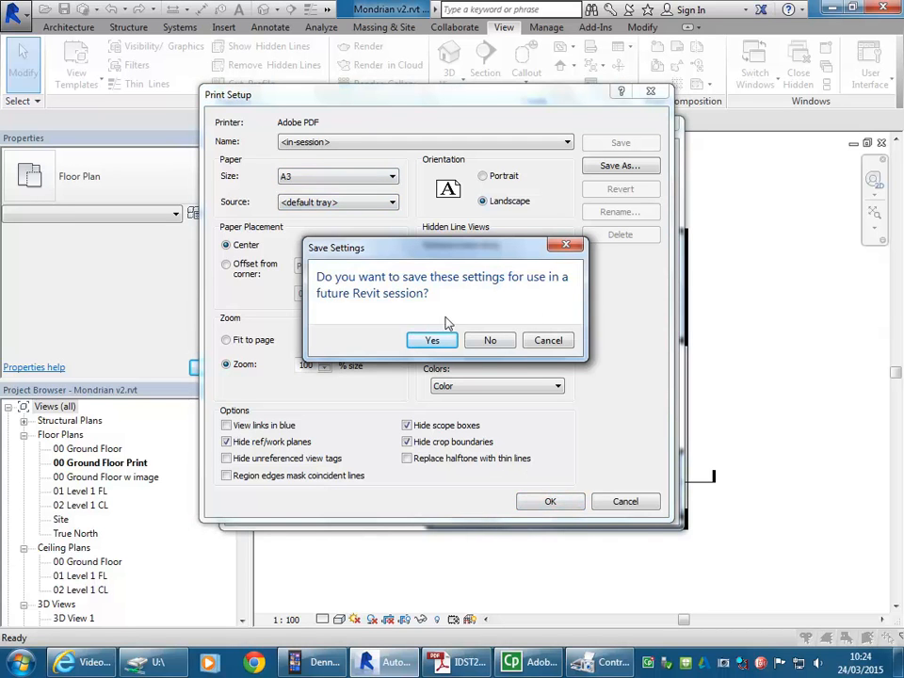
pyautogui.click(491, 341)
pyautogui.click(367, 514)
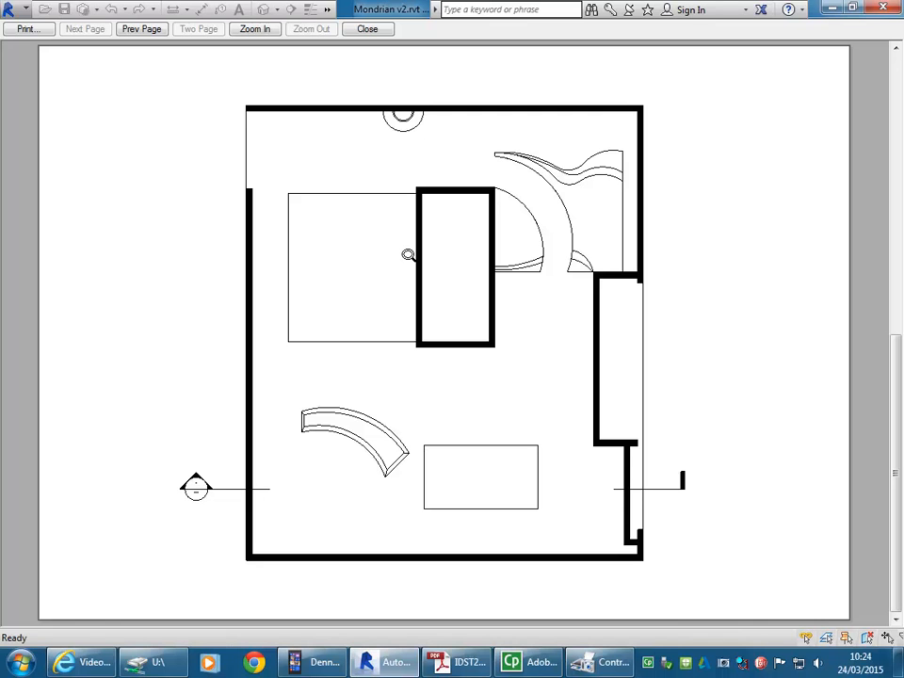
# Step: Print the ground floor plan to a PDF named Mondrian Plan Ortho in the BD2 folder under 2015
pyautogui.click(26, 28)
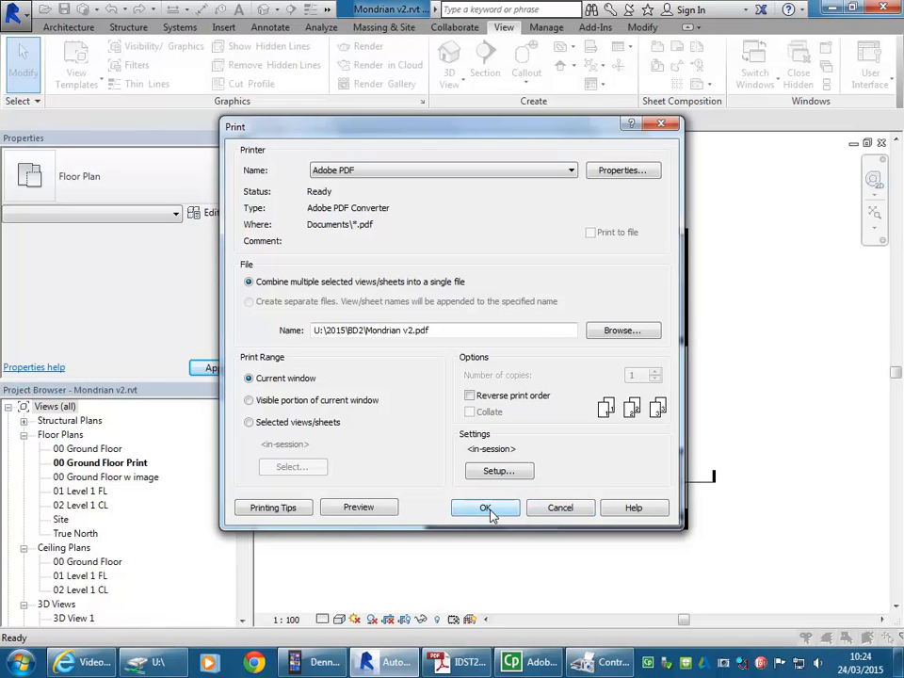
pyautogui.click(486, 508)
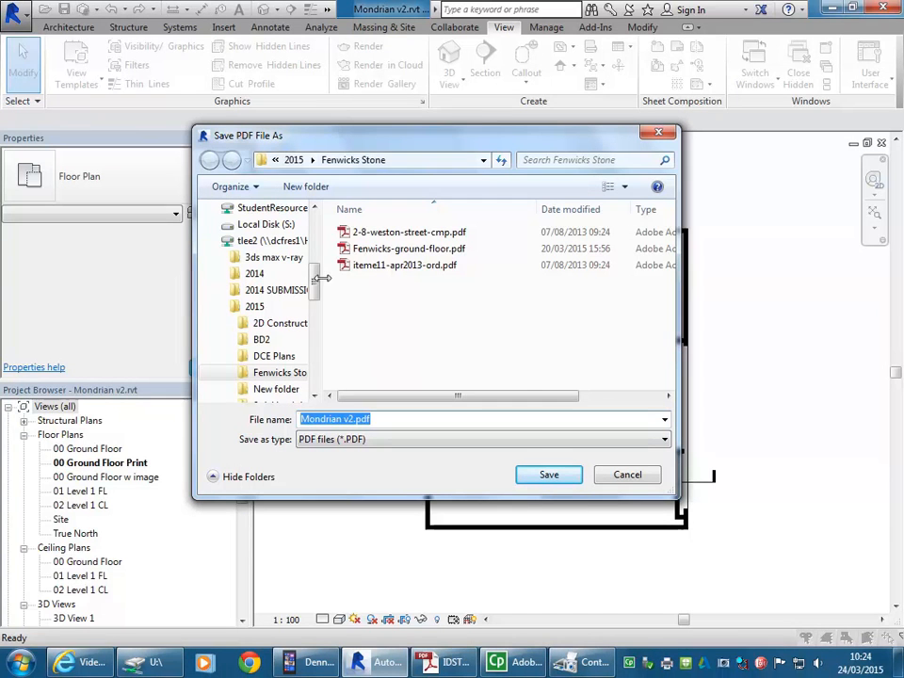
pyautogui.click(294, 160)
pyautogui.doubleClick(357, 297)
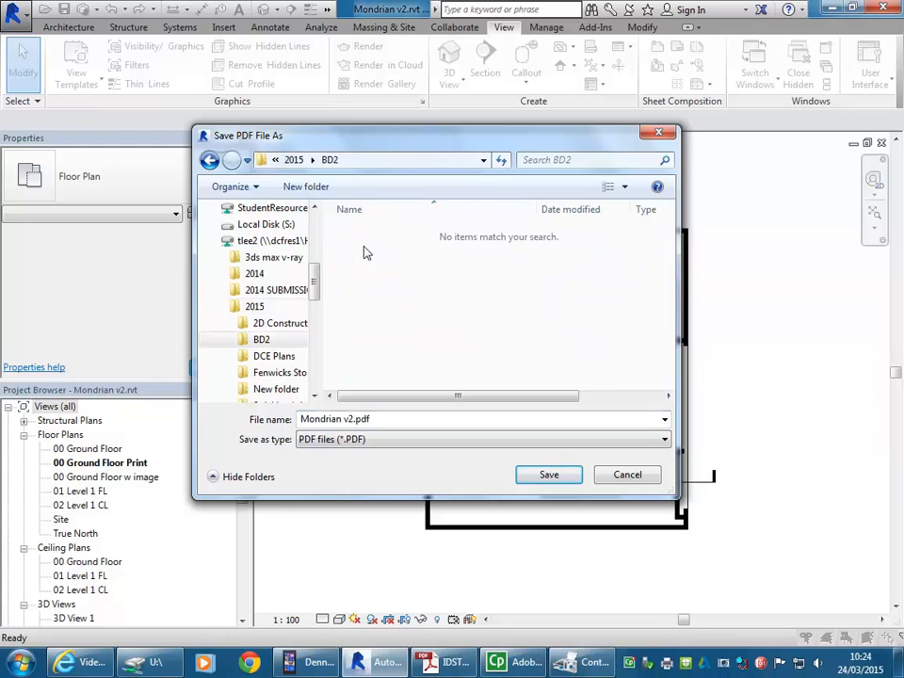
pyautogui.click(393, 422)
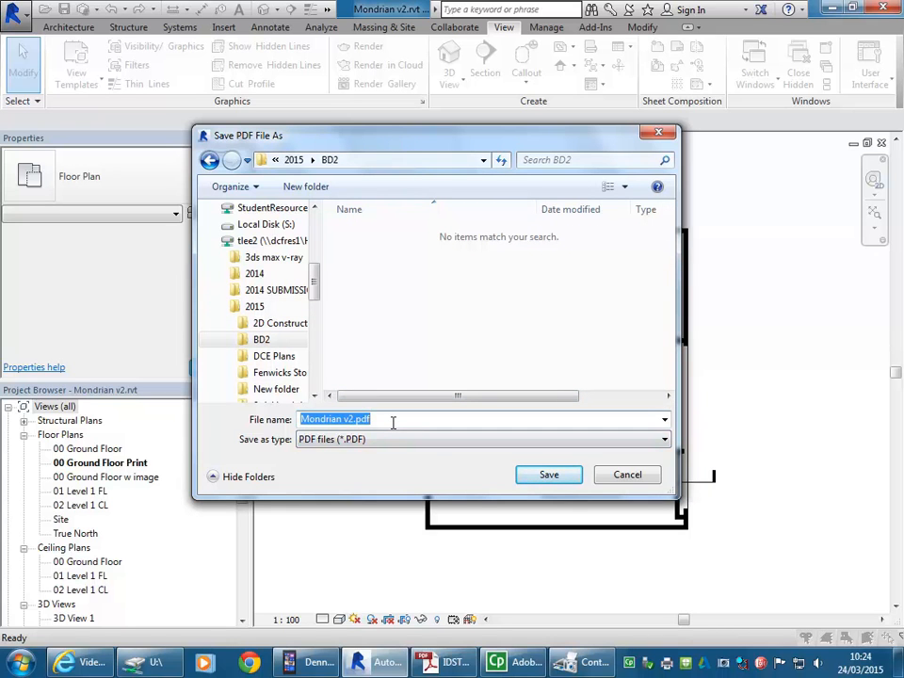
pyautogui.moveTo(342, 419); pyautogui.dragTo(406, 418)
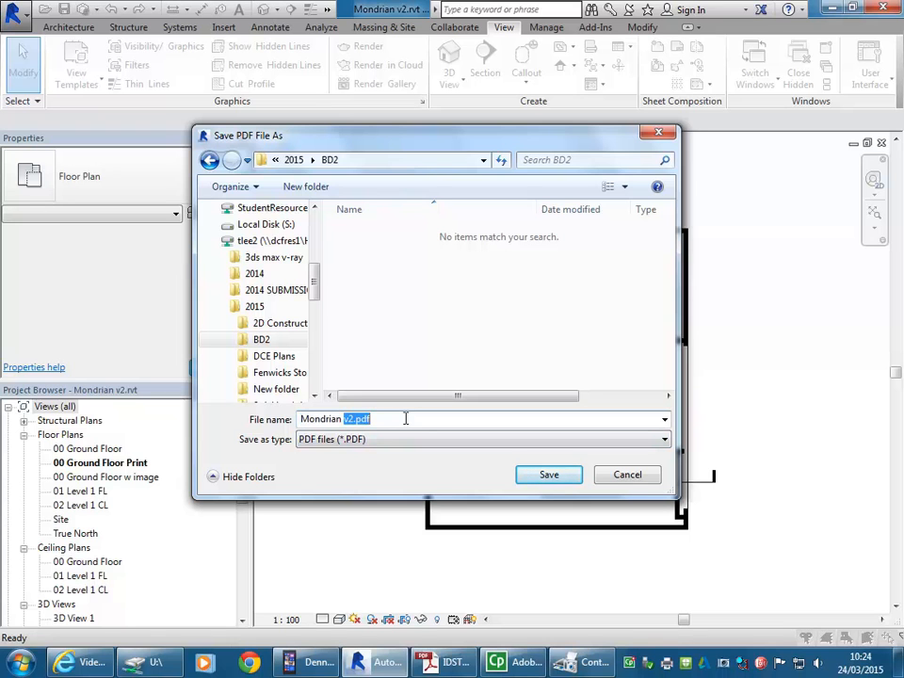
pyautogui.press('BackSpace')
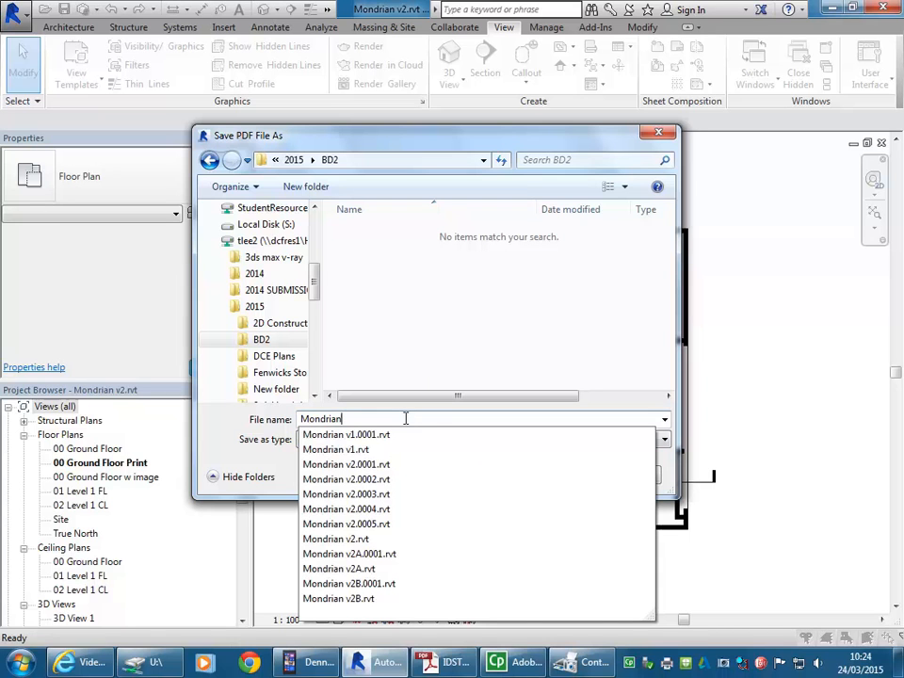
pyautogui.write('Plan Ortho')
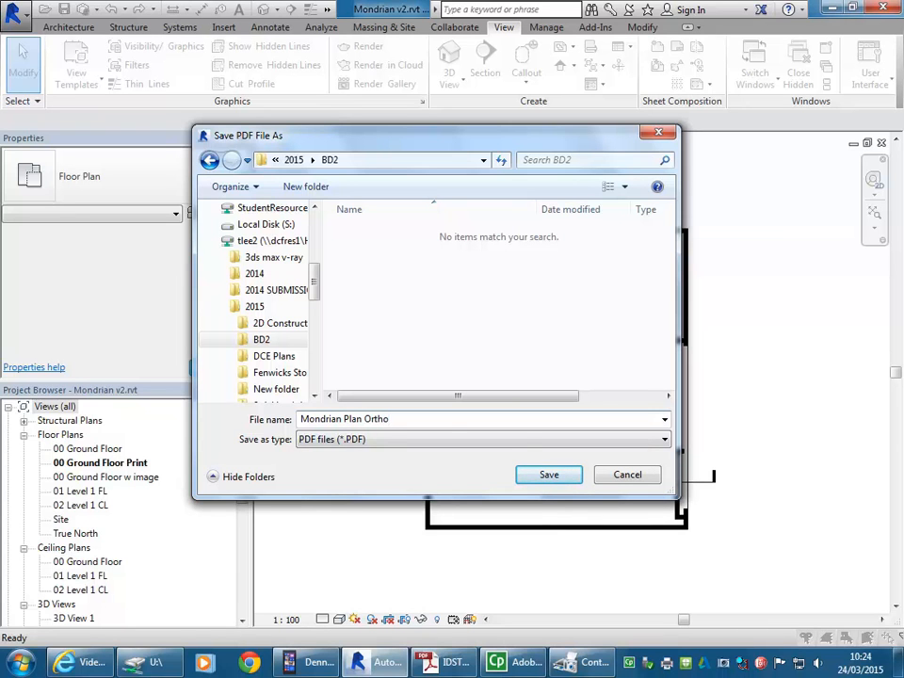
pyautogui.click(546, 474)
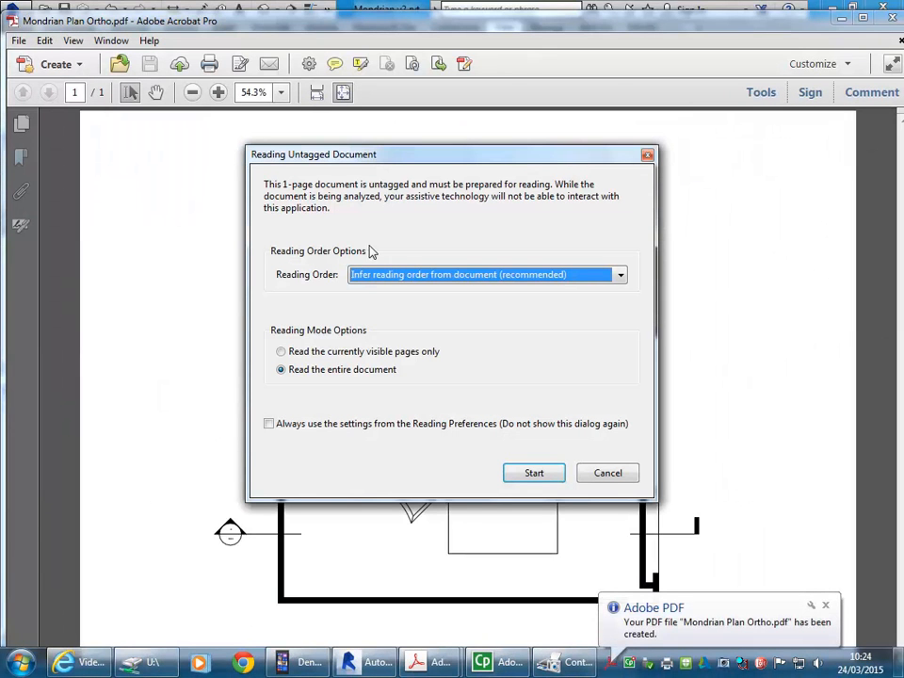
# Step: Dismiss the untagged document dialog in Acrobat, check the printed plan, and close the PDF to return to Revit
pyautogui.click(629, 475)
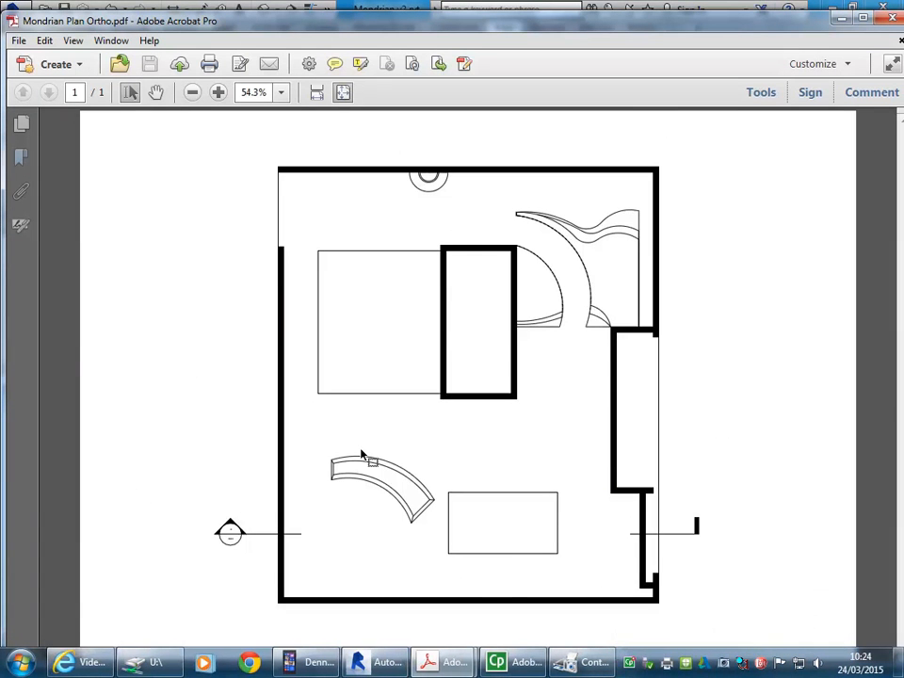
pyautogui.moveTo(646, 17); pyautogui.dragTo(615, 8)
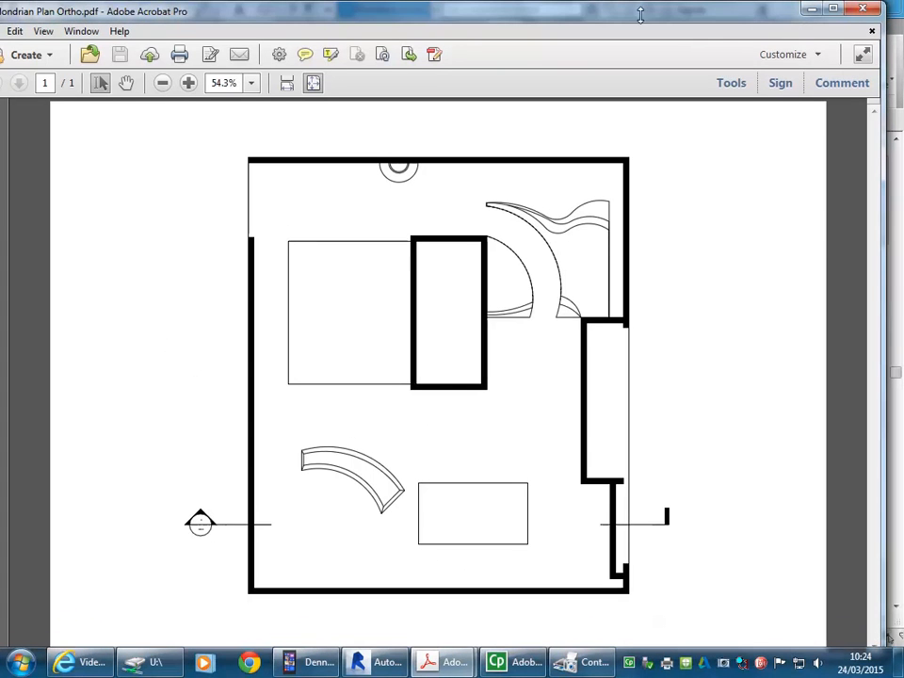
pyautogui.click(862, 11)
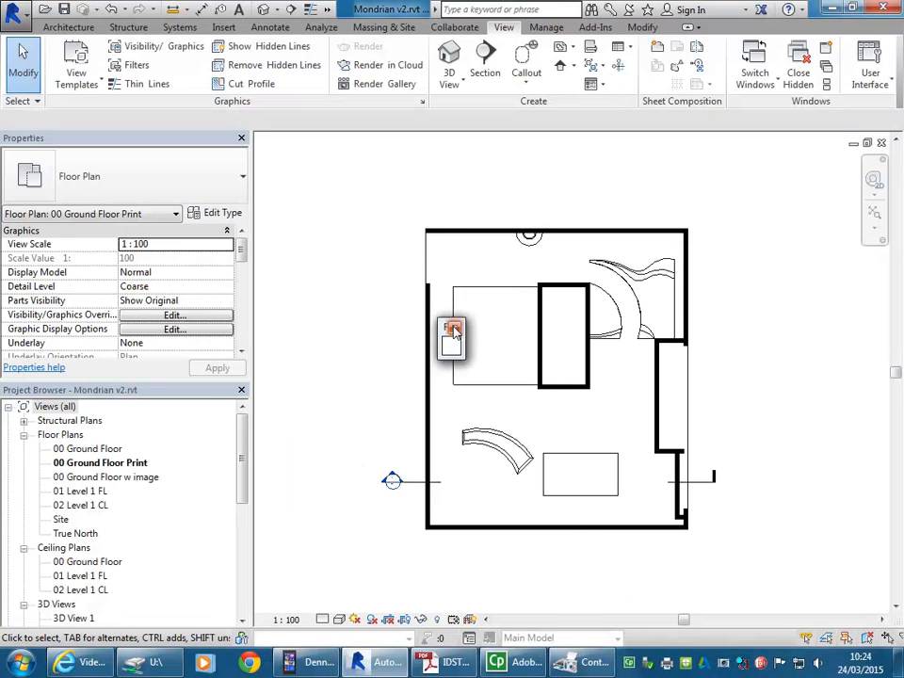
# Step: Open the model's default orthographic 3D view
pyautogui.click(244, 428)
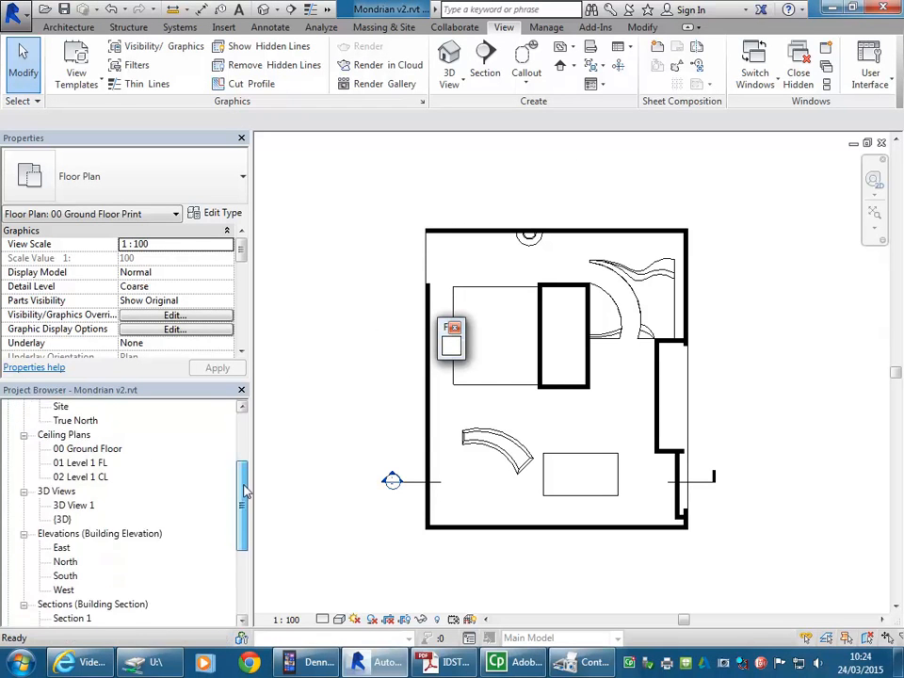
pyautogui.moveTo(244, 428); pyautogui.dragTo(249, 468)
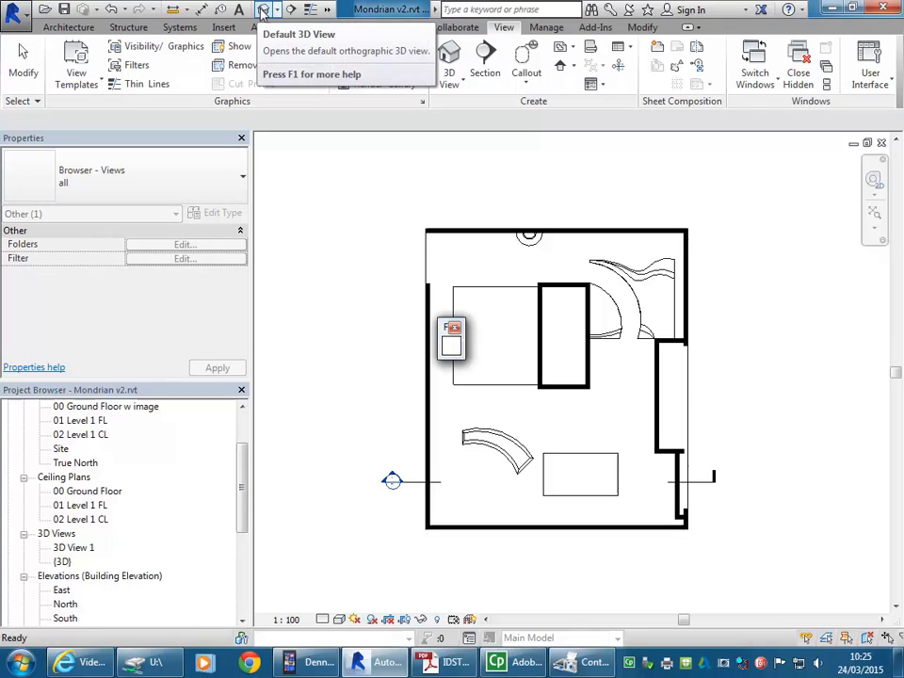
pyautogui.click(264, 10)
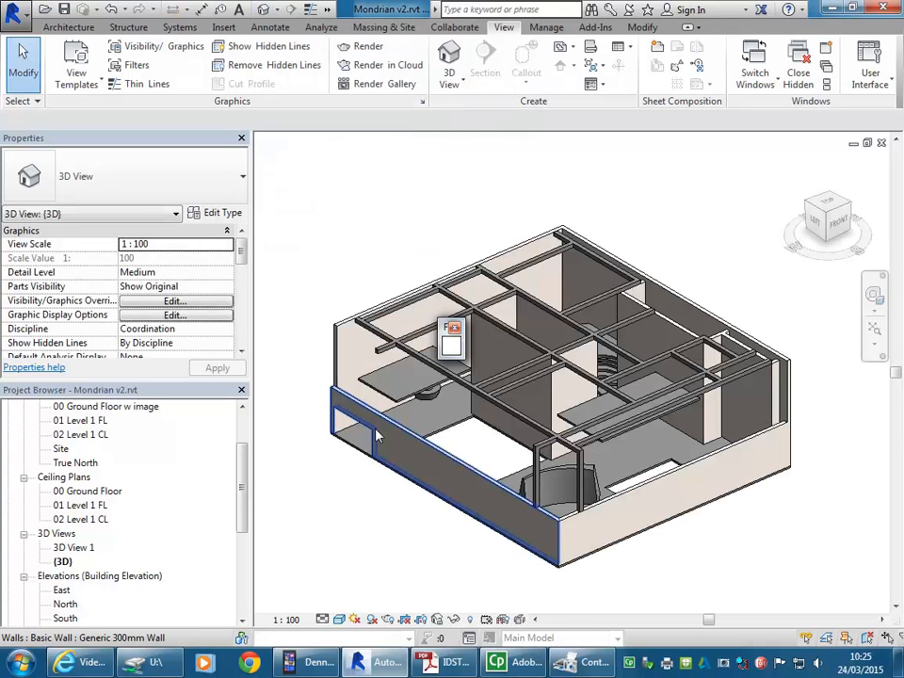
# Step: Duplicate the {3D} view as an independent view without detailing
pyautogui.click(62, 562)
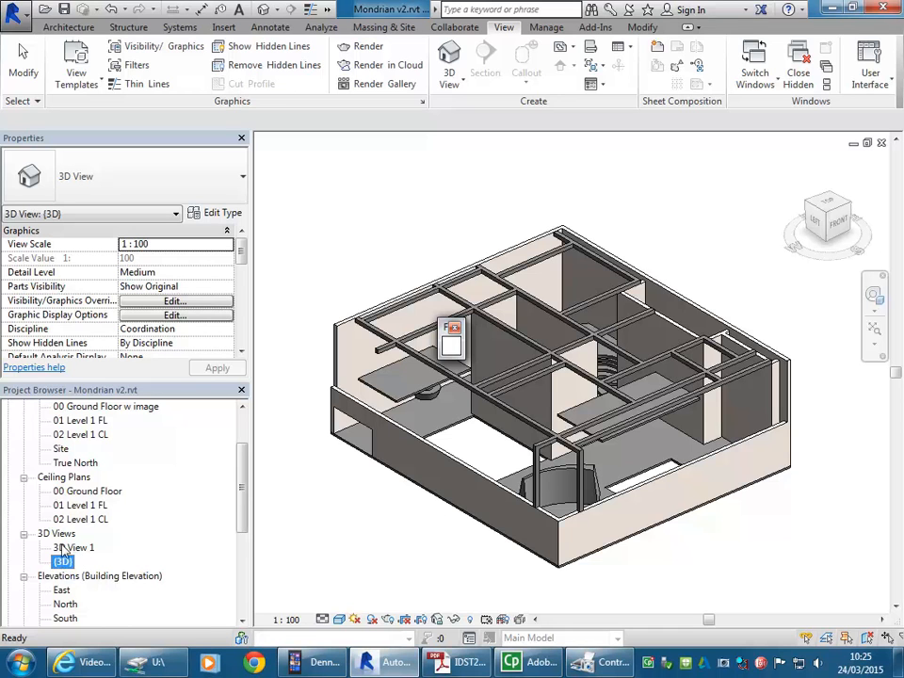
pyautogui.click(62, 547)
pyautogui.click(63, 562)
pyautogui.rightClick(63, 563)
pyautogui.moveTo(154, 363)
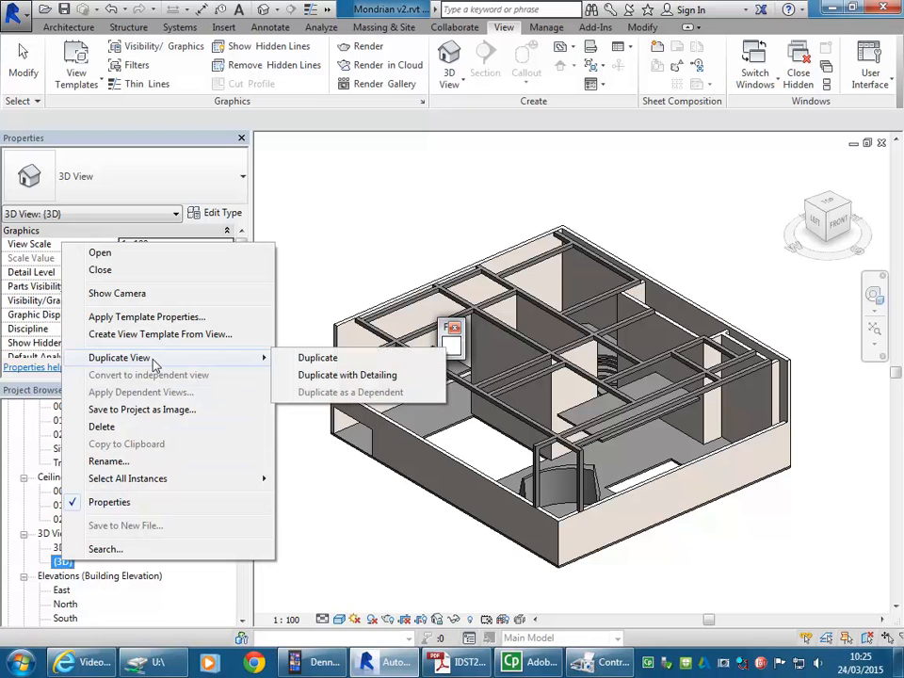
pyautogui.click(313, 357)
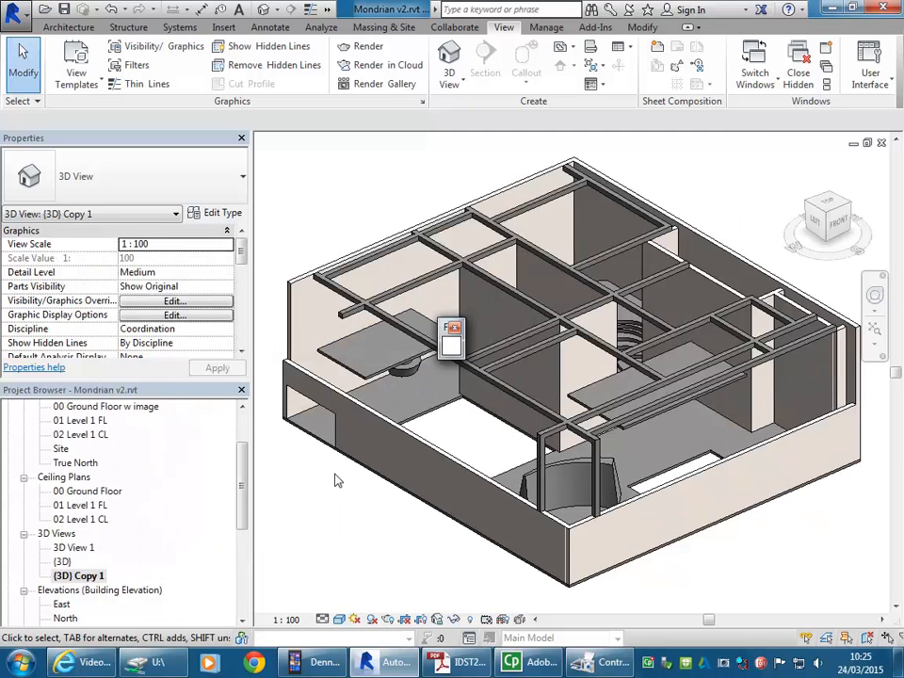
# Step: Rename the duplicated {3D} view as 3D Axonometric
pyautogui.rightClick(81, 576)
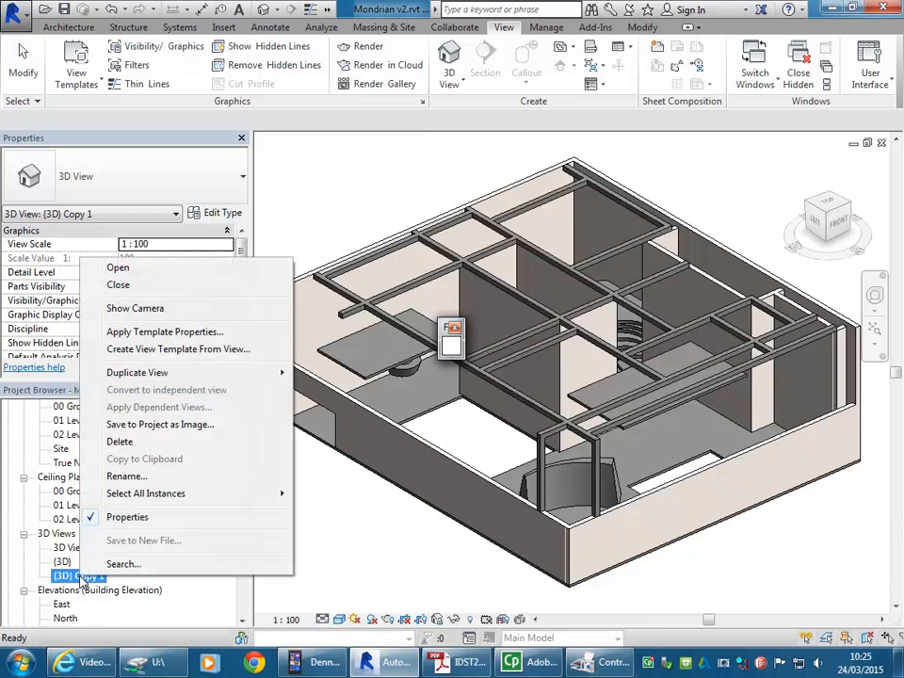
pyautogui.click(123, 477)
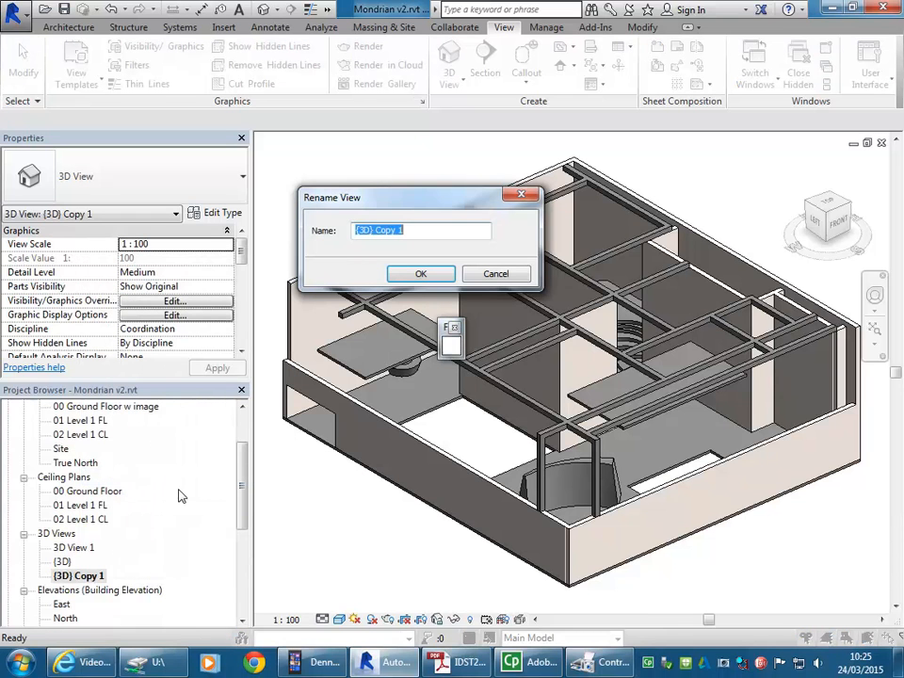
pyautogui.write('3D Axonomtric')
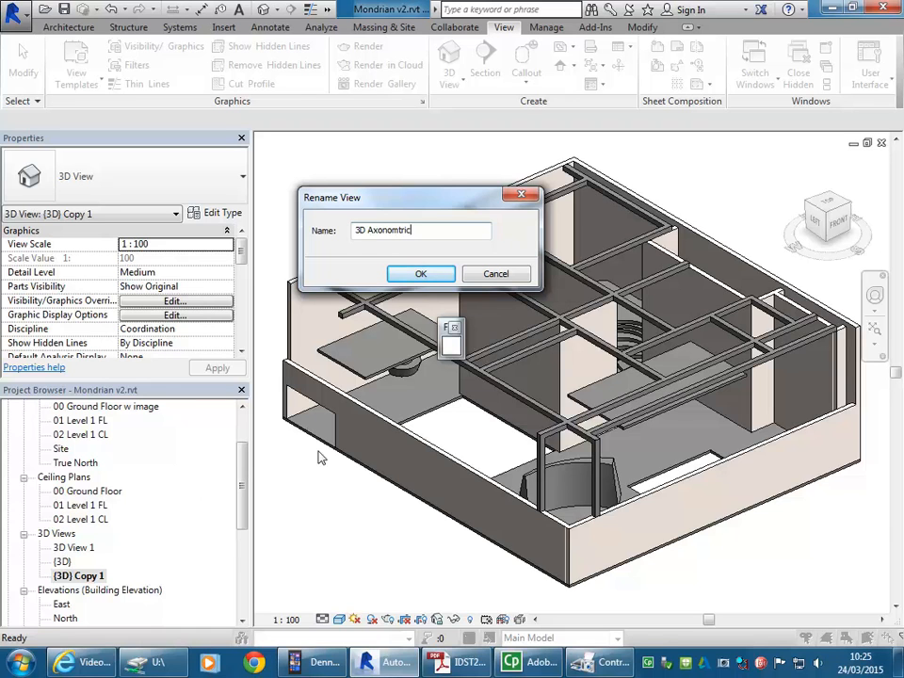
pyautogui.click(399, 230)
pyautogui.write('e')
pyautogui.click(420, 275)
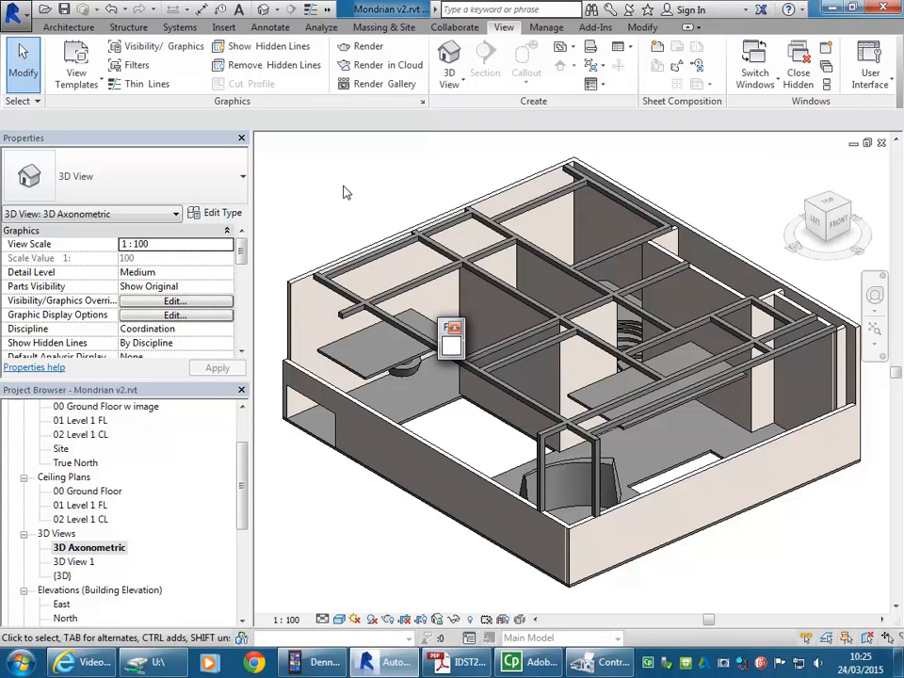
# Step: Orbit and zoom around the Mondrian model to examine it from several angles in the 3D Axonometric view
pyautogui.scroll(-1, 344, 188)
pyautogui.scroll(-1, 353, 203)
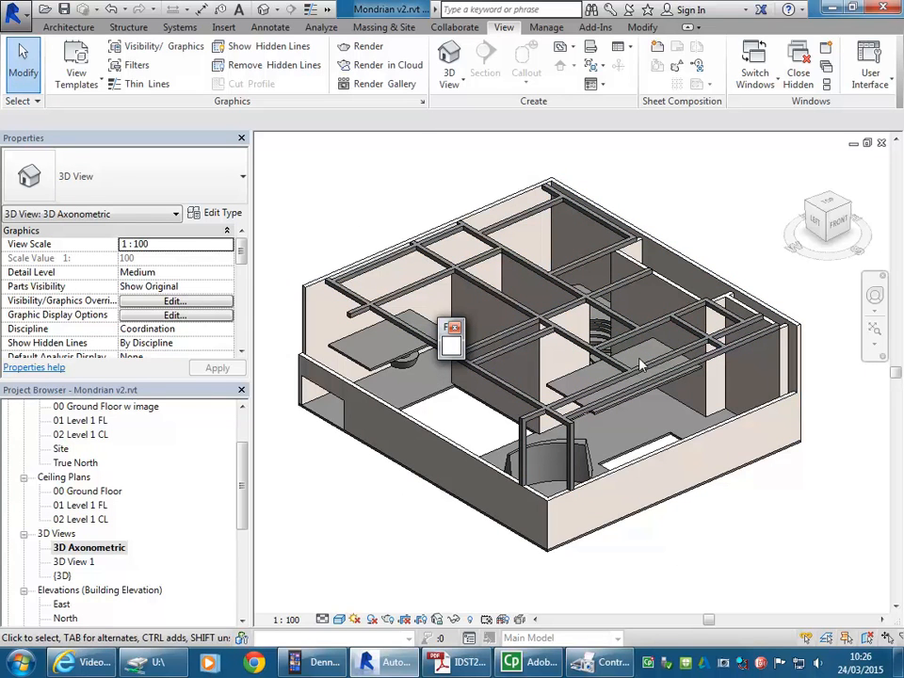
pyautogui.moveTo(826, 214)
pyautogui.mouseDown()
pyautogui.moveTo(786, 216)
pyautogui.moveTo(830, 214)
pyautogui.moveTo(818, 213)
pyautogui.mouseUp()
pyautogui.keyDown('shift'); pyautogui.moveTo(618, 331); pyautogui.dragTo(405, 654, button='middle'); pyautogui.keyUp('shift')
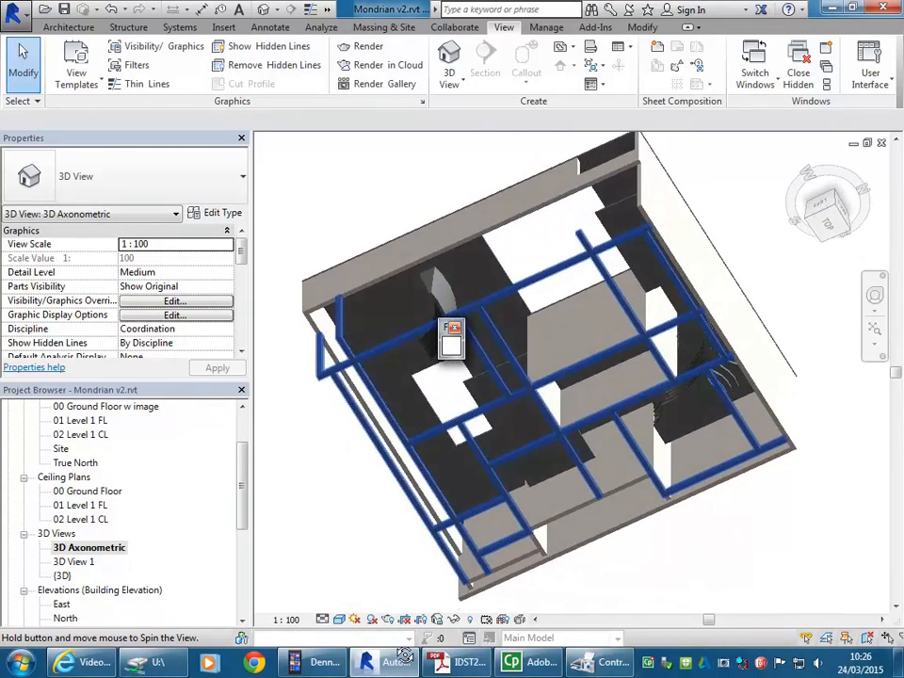
pyautogui.keyDown('shift'); pyautogui.moveTo(405, 654); pyautogui.dragTo(856, 419, button='middle'); pyautogui.keyUp('shift')
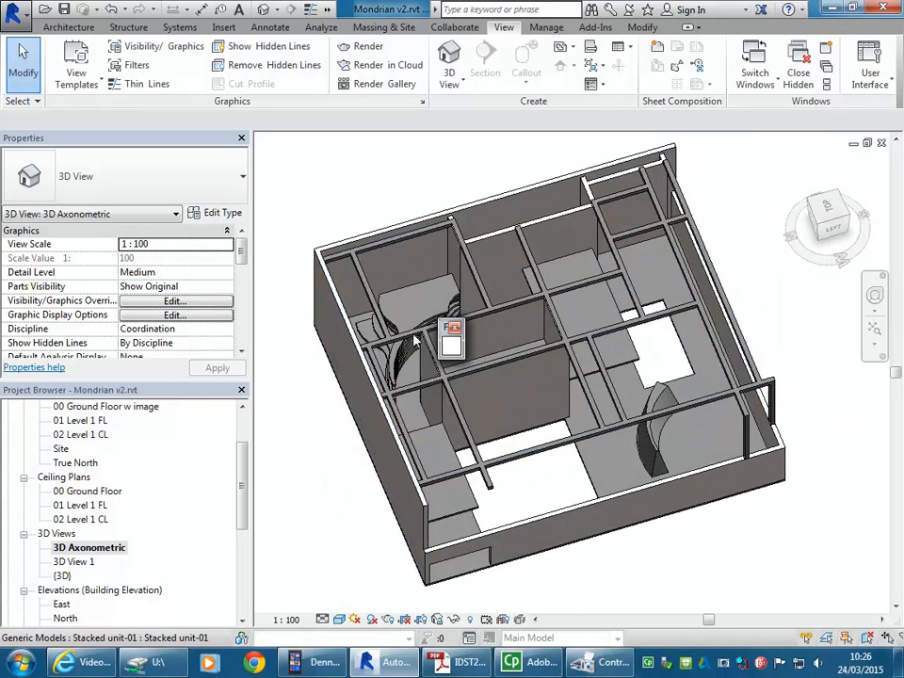
pyautogui.moveTo(505, 399); pyautogui.dragTo(450, 416, button='middle')
pyautogui.keyDown('shift'); pyautogui.moveTo(348, 399); pyautogui.dragTo(203, 307, button='middle'); pyautogui.keyUp('shift')
pyautogui.scroll(-1, 476, 388)
pyautogui.moveTo(476, 388); pyautogui.dragTo(508, 399, button='middle')
pyautogui.scroll(1, 516, 412)
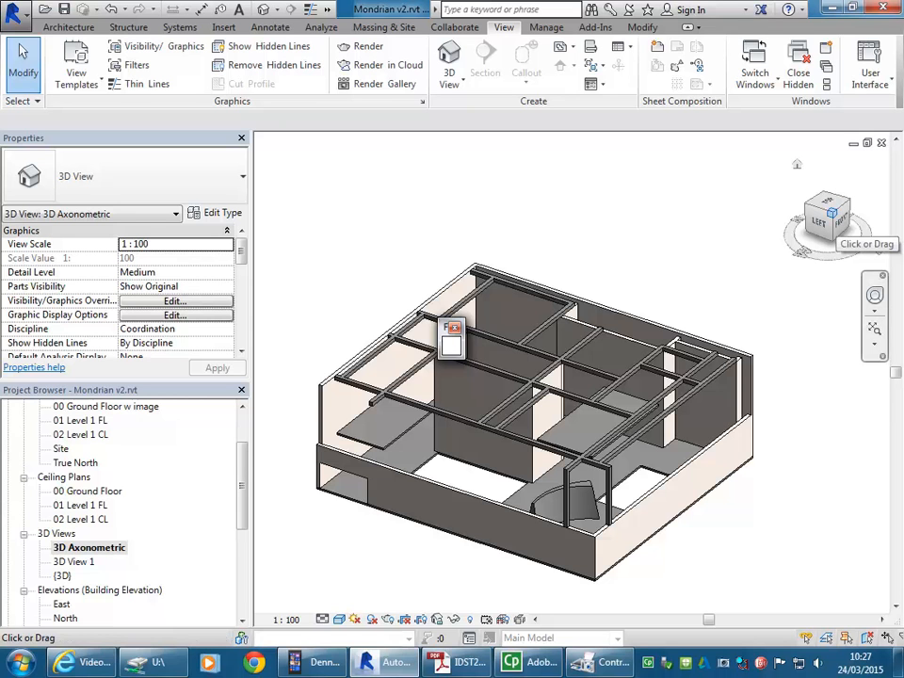
# Step: Compare the model's isometric views from each upper corner, starting and ending at the top-front-left corner
pyautogui.click(832, 213)
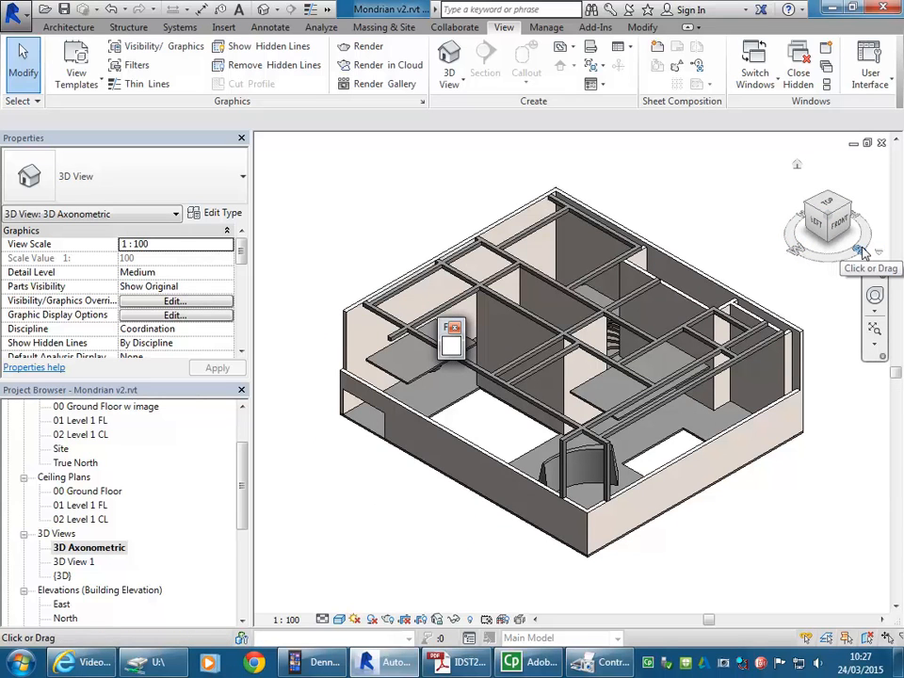
pyautogui.click(807, 203)
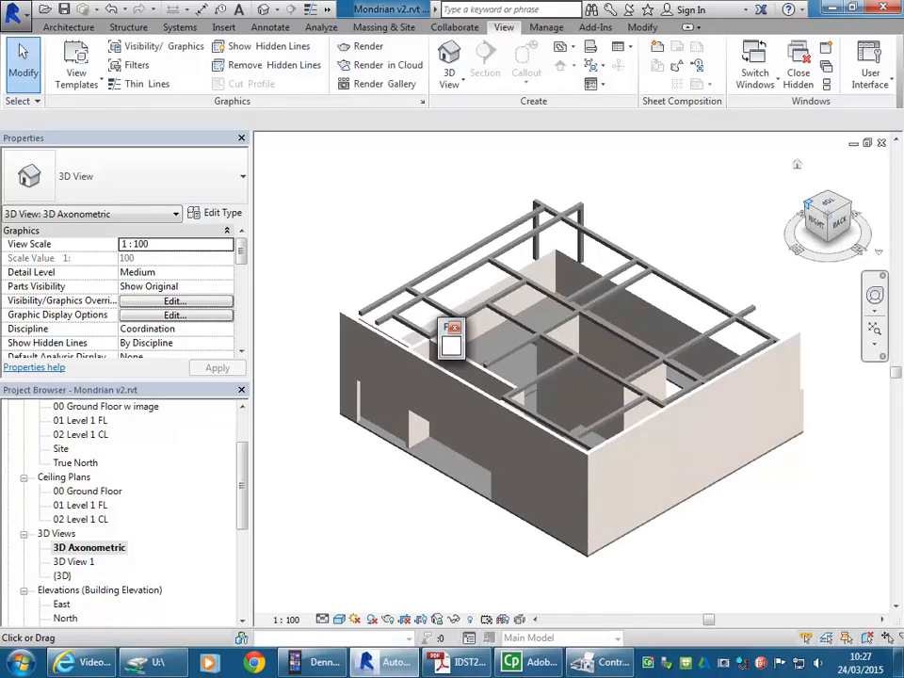
pyautogui.click(808, 203)
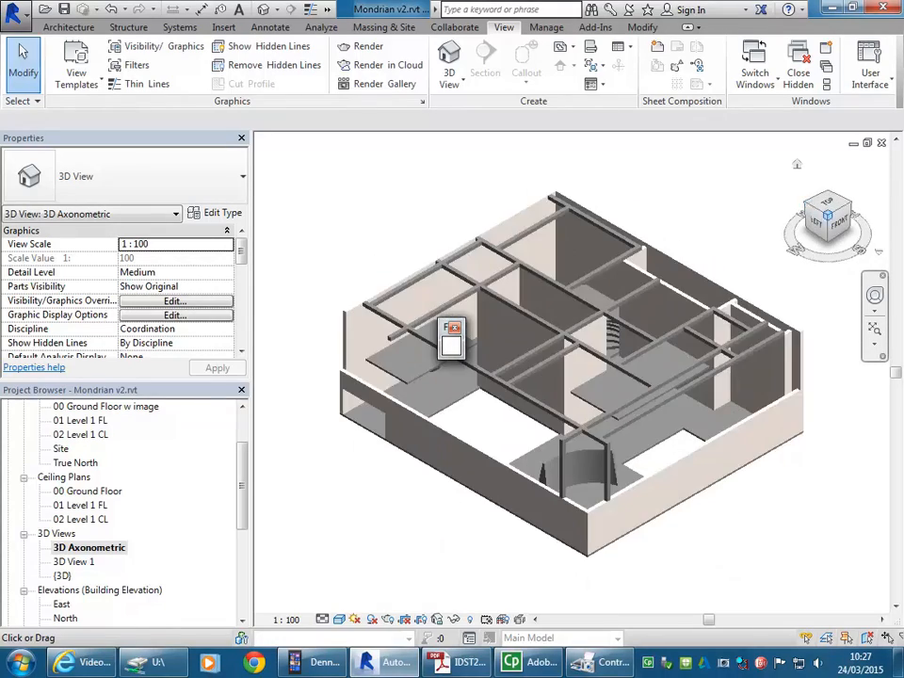
pyautogui.click(807, 203)
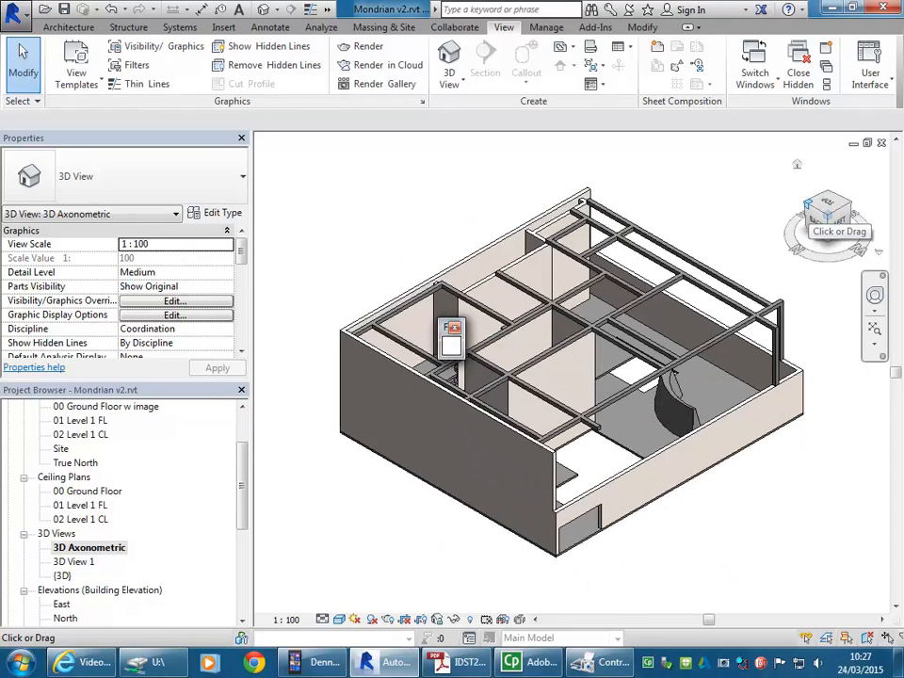
pyautogui.click(807, 204)
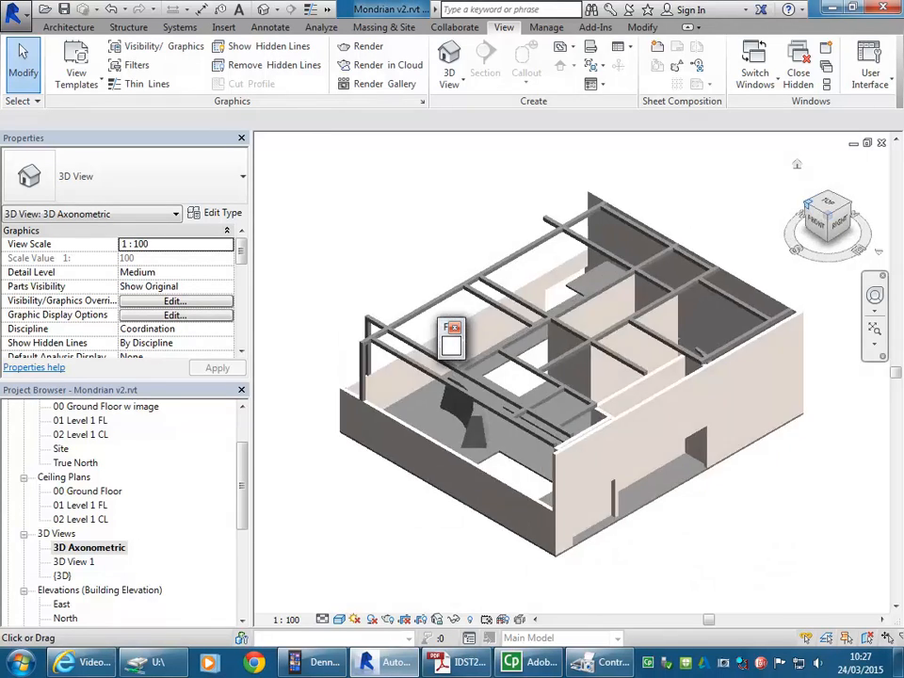
pyautogui.click(807, 203)
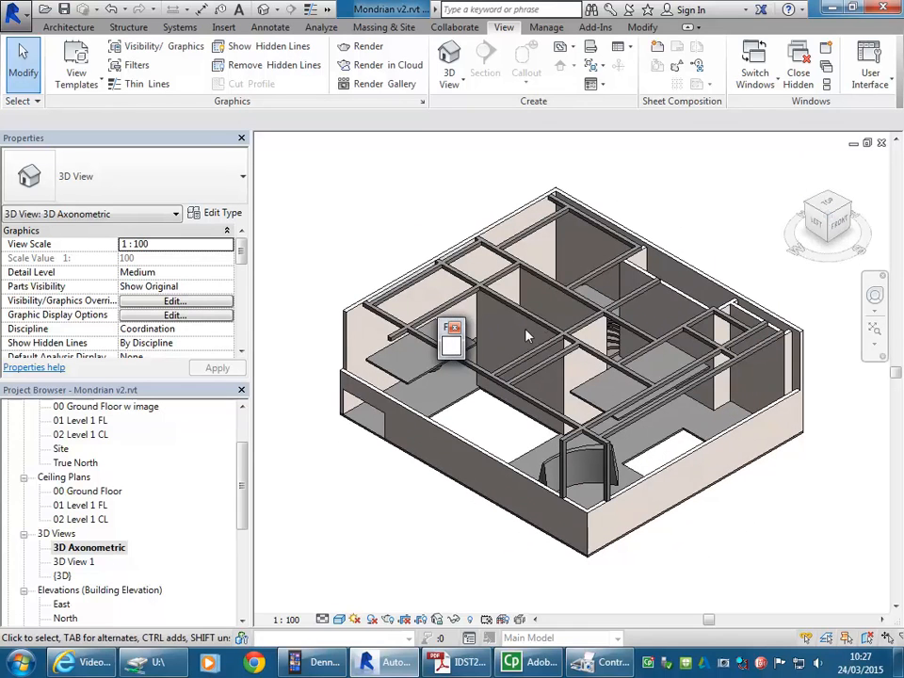
# Step: Examine the model from a freely orbited angle and from the top-front-left isometric, highlighting the long back wall for reference
pyautogui.moveTo(411, 261); pyautogui.dragTo(393, 252, button='middle')
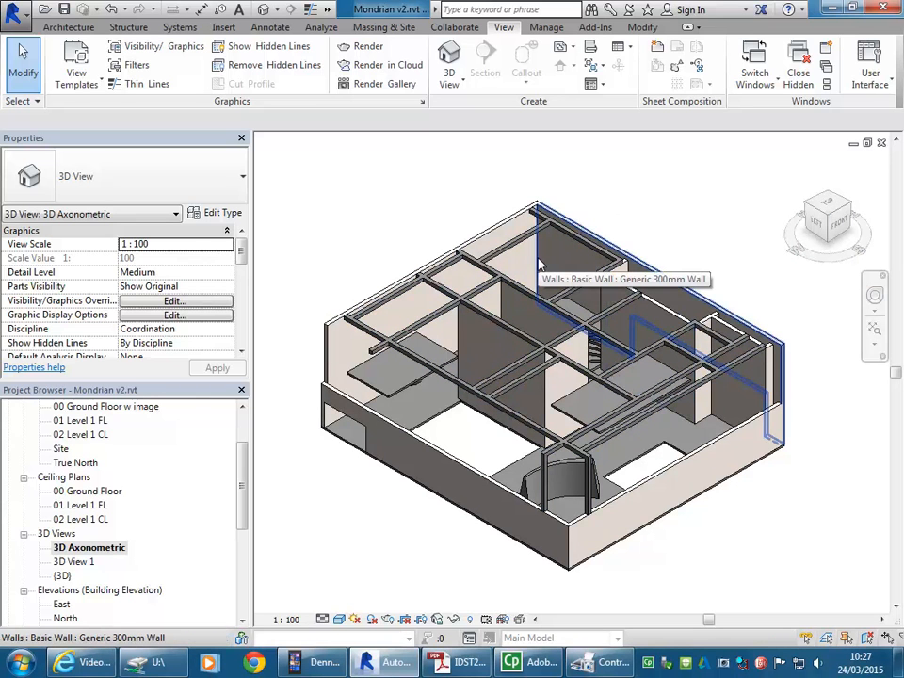
pyautogui.keyDown('shift'); pyautogui.moveTo(377, 253); pyautogui.dragTo(316, 255, button='middle'); pyautogui.keyUp('shift')
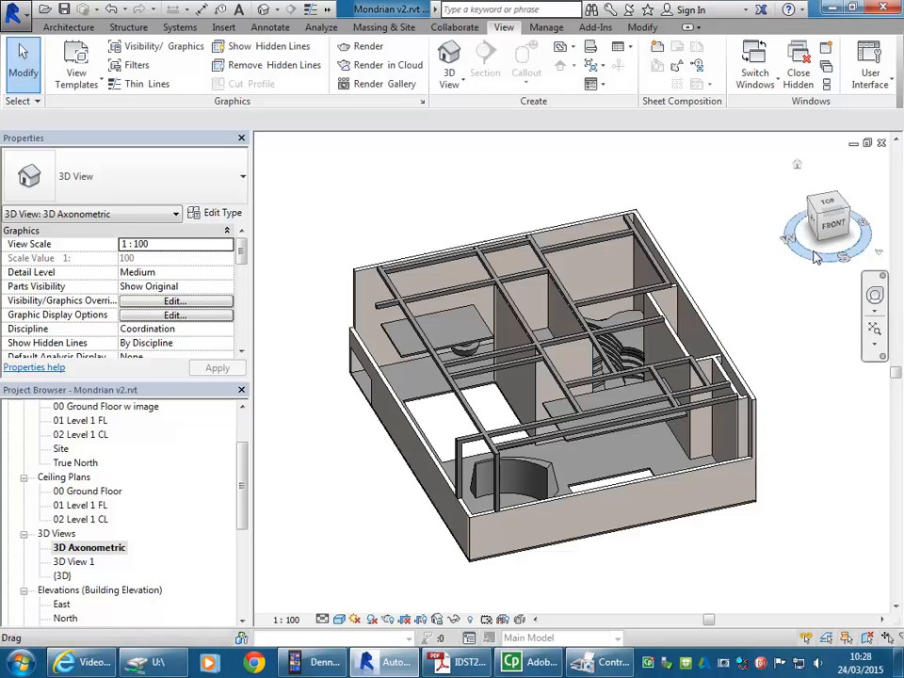
pyautogui.click(819, 214)
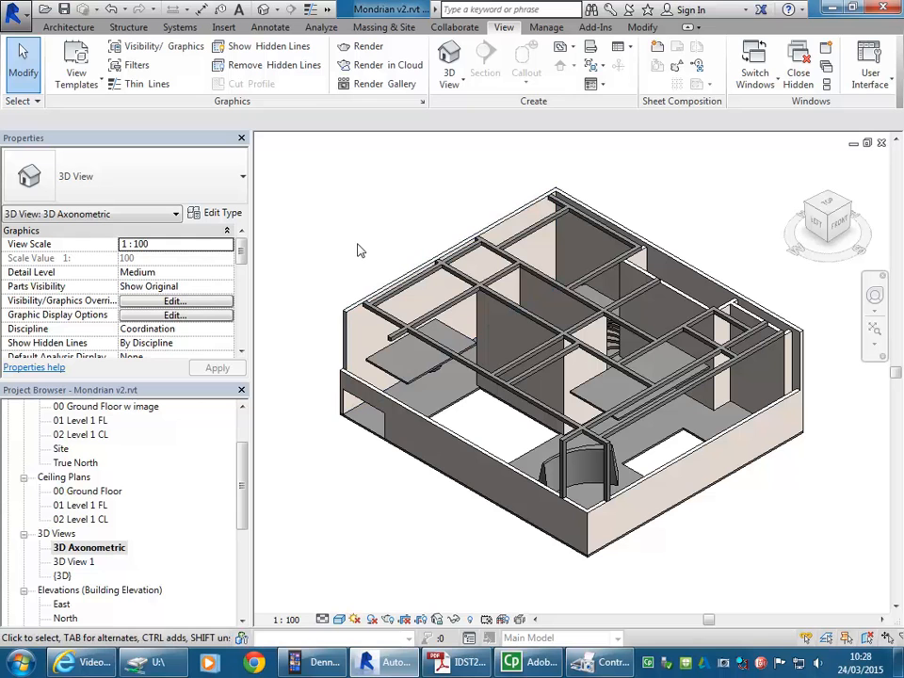
pyautogui.click(400, 285)
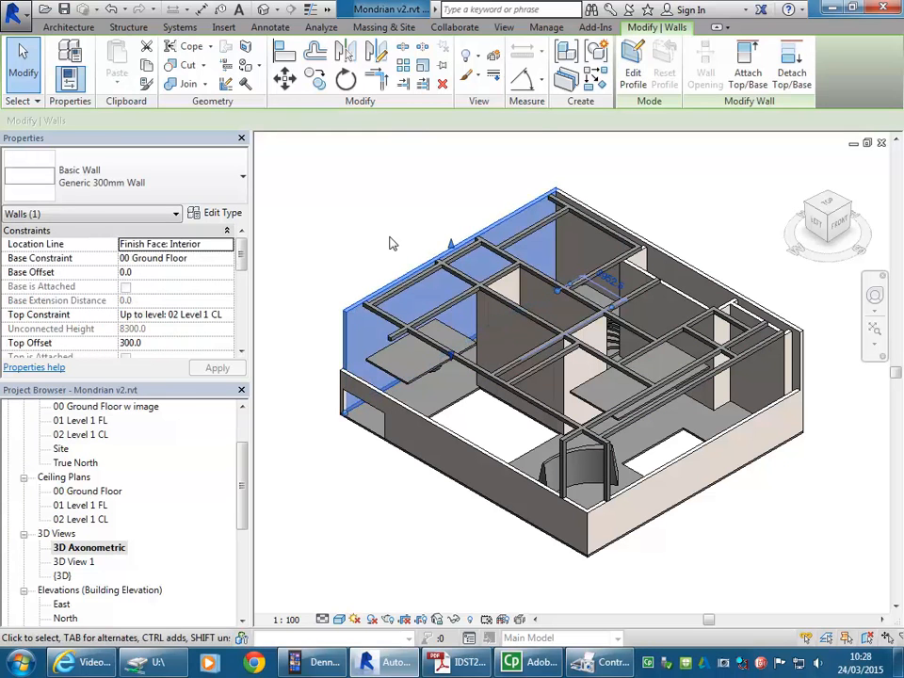
pyautogui.click(392, 242)
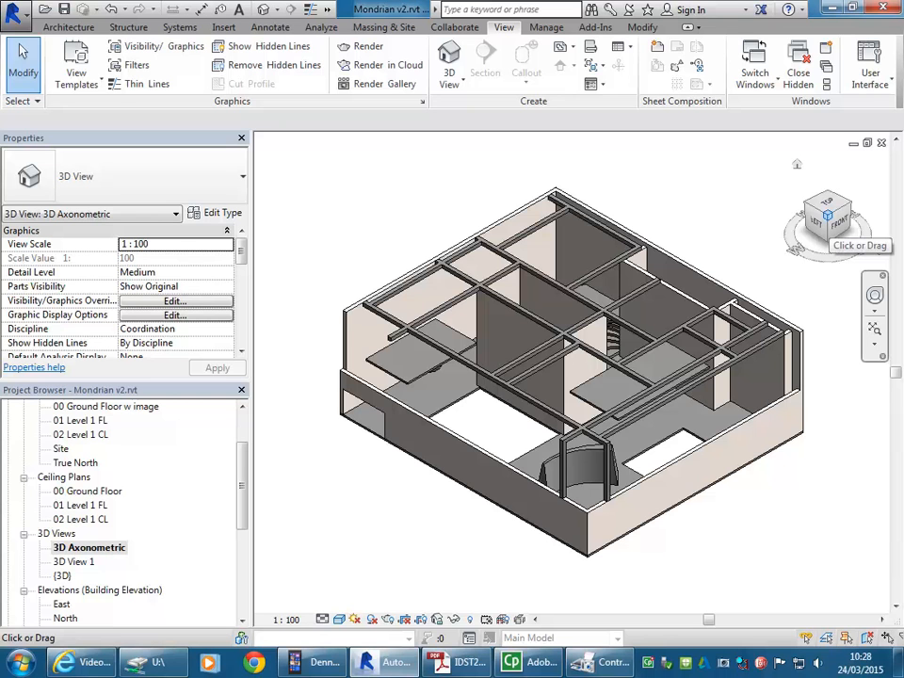
# Step: Orient the 3D Axonometric view to the top-front-left isometric and set its visual style to Hidden Line
pyautogui.keyDown('shift'); pyautogui.moveTo(283, 168); pyautogui.dragTo(375, 235, button='middle'); pyautogui.keyUp('shift')
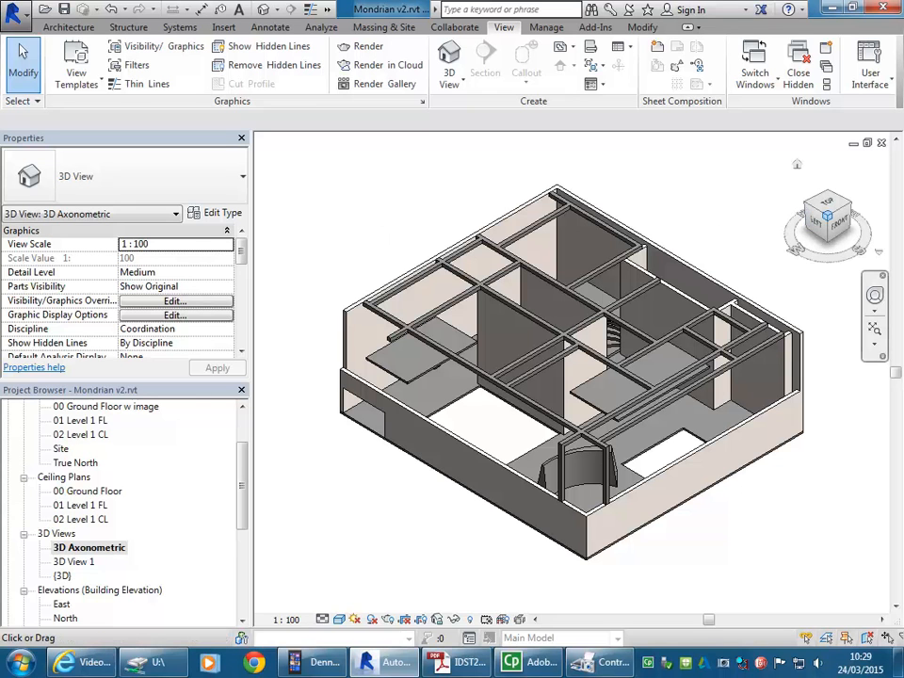
pyautogui.moveTo(828, 215); pyautogui.dragTo(828, 216)
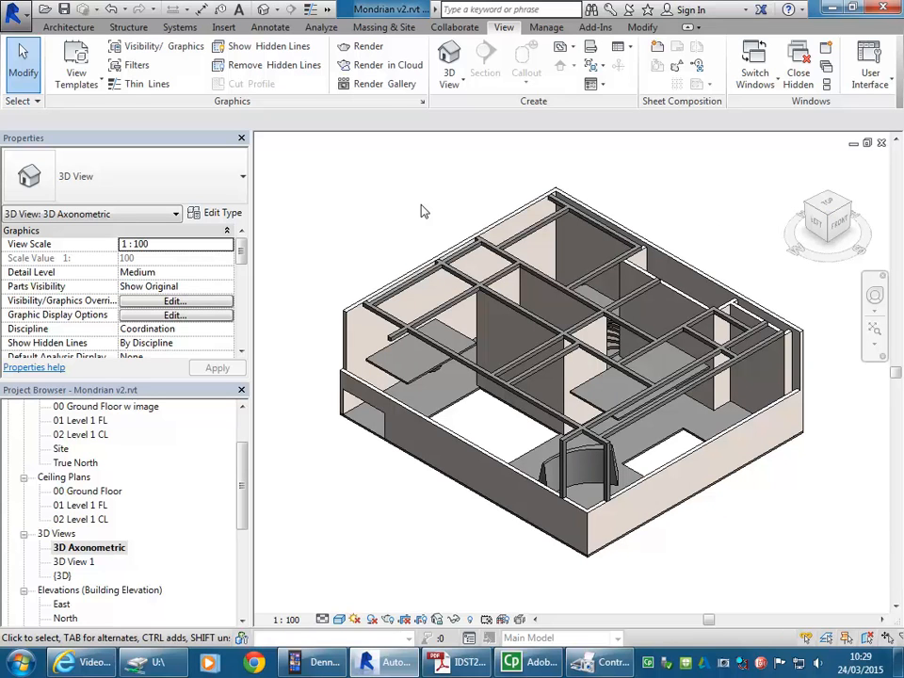
pyautogui.click(339, 619)
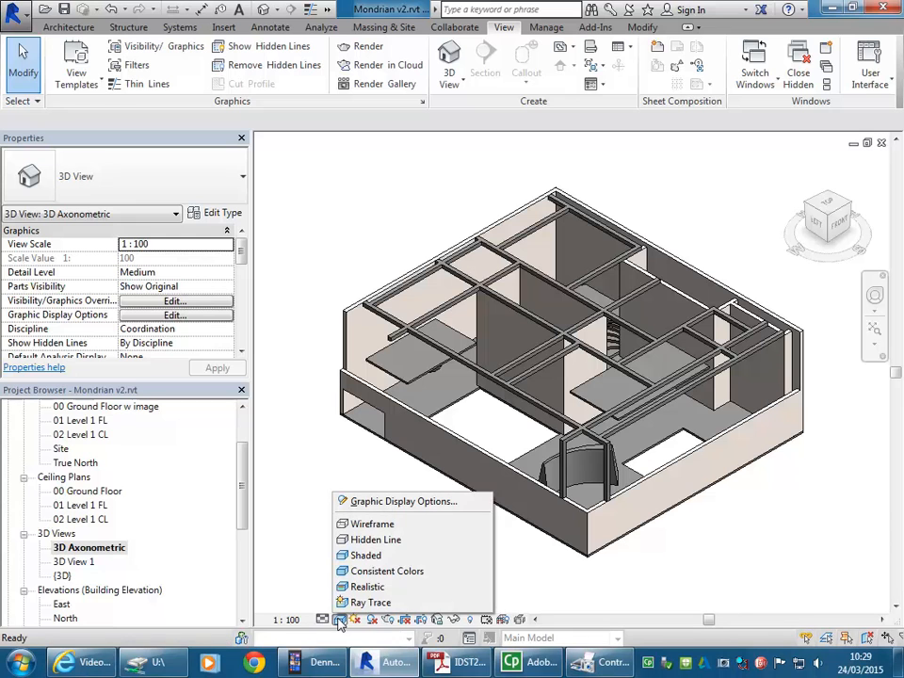
pyautogui.click(369, 540)
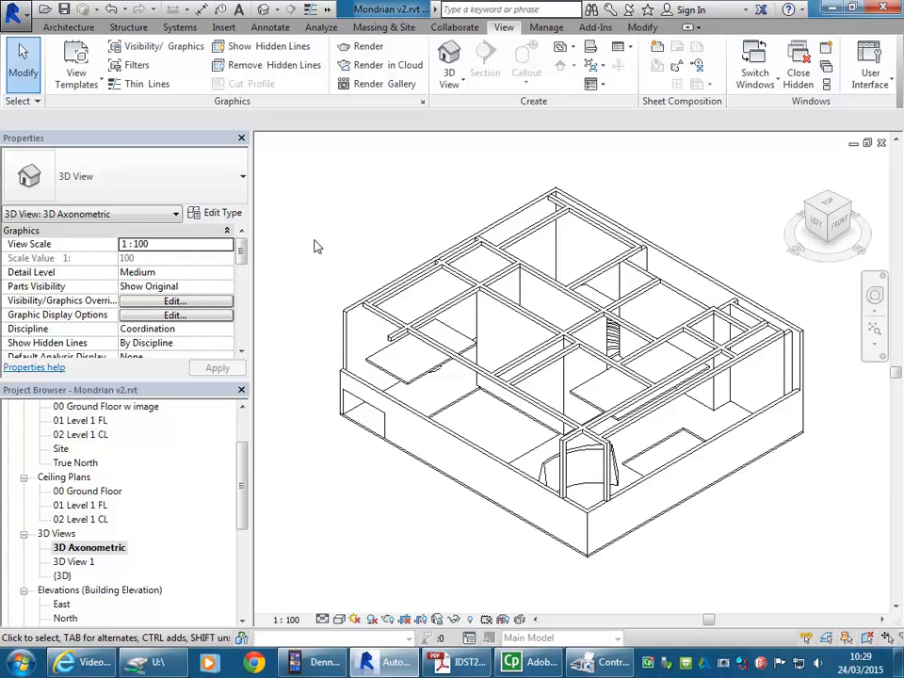
# Step: Start printing the current 3D view to Adobe PDF and confirm the setup with A3 landscape, centred placement and 100% zoom
pyautogui.click(15, 13)
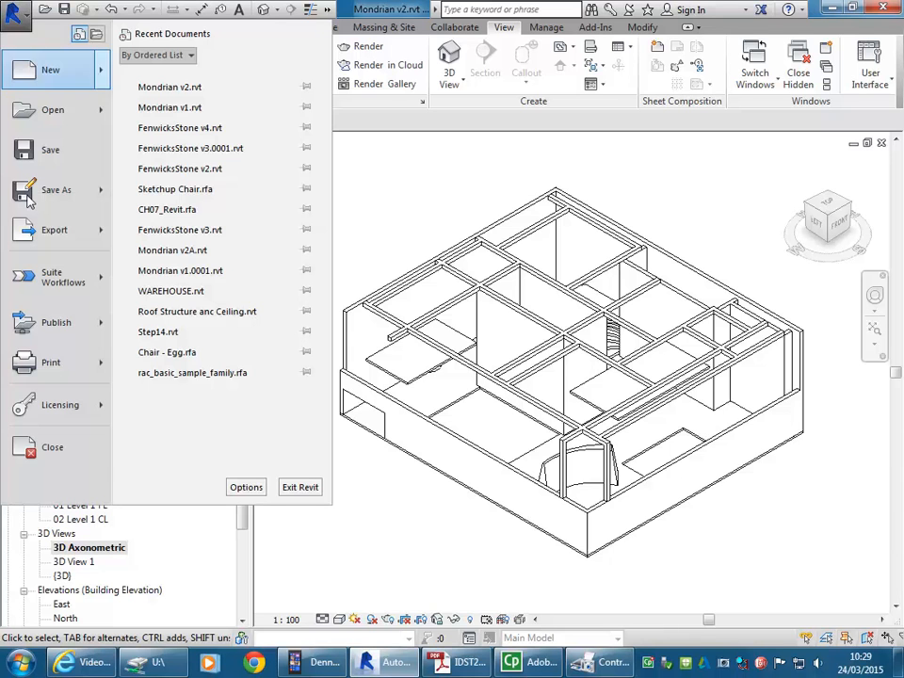
pyautogui.click(37, 363)
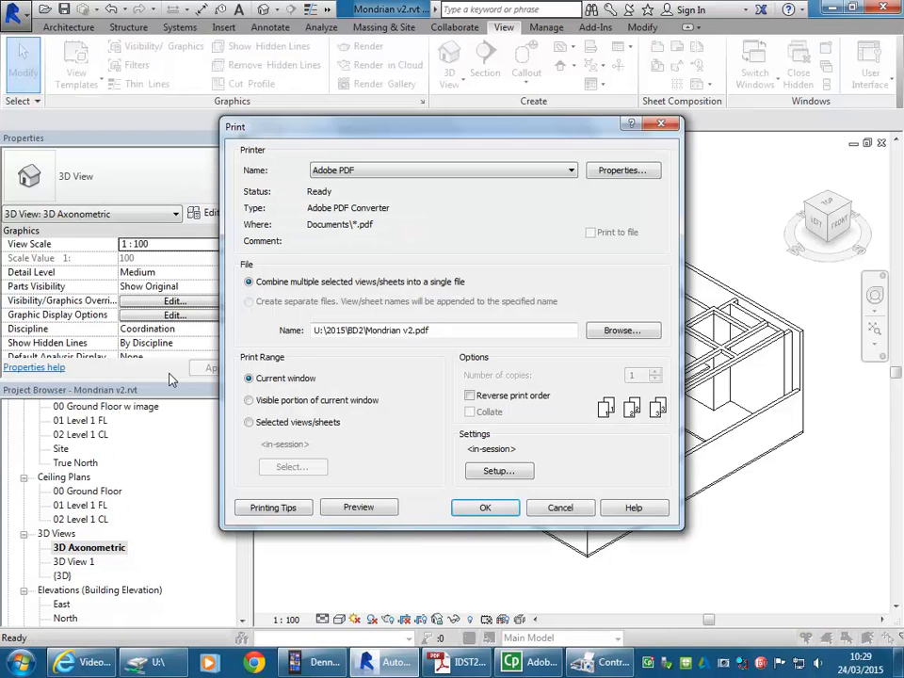
pyautogui.click(499, 471)
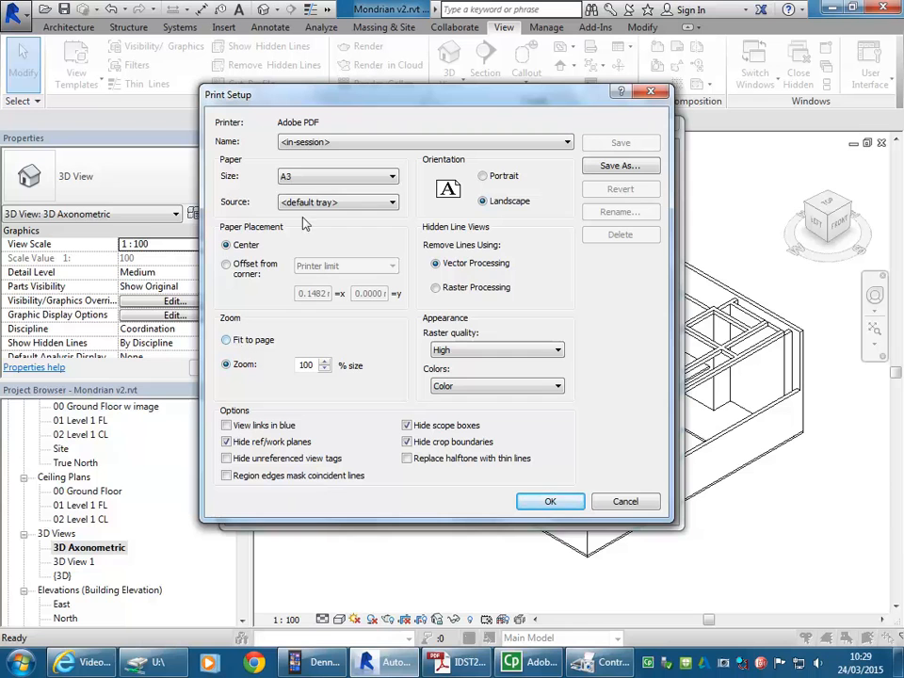
pyautogui.click(550, 502)
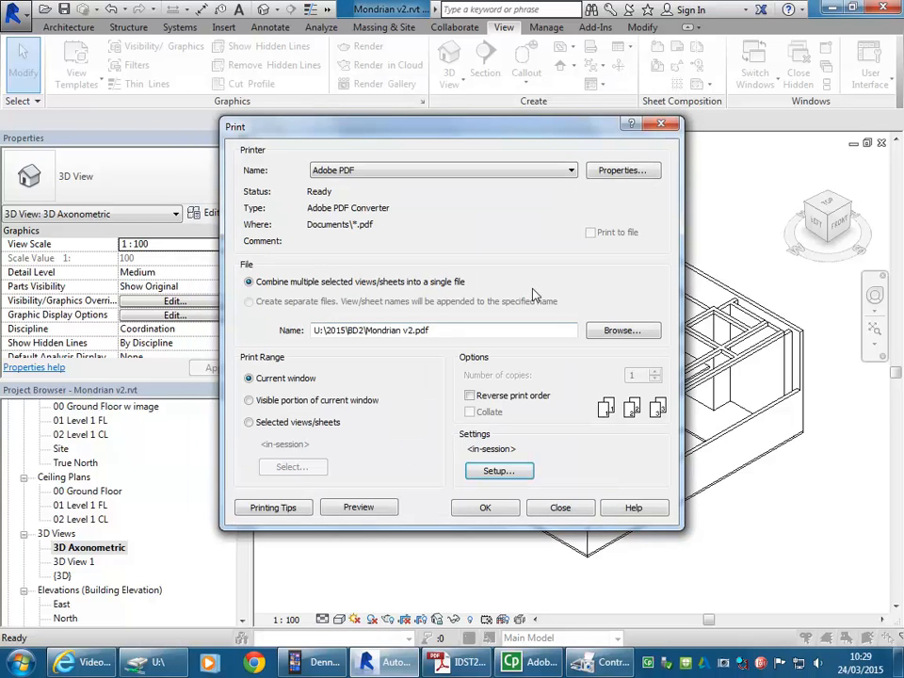
# Step: Print the axonometric view to a PDF named Mondrian 3D Axon in the BD2 folder under 2015
pyautogui.click(485, 508)
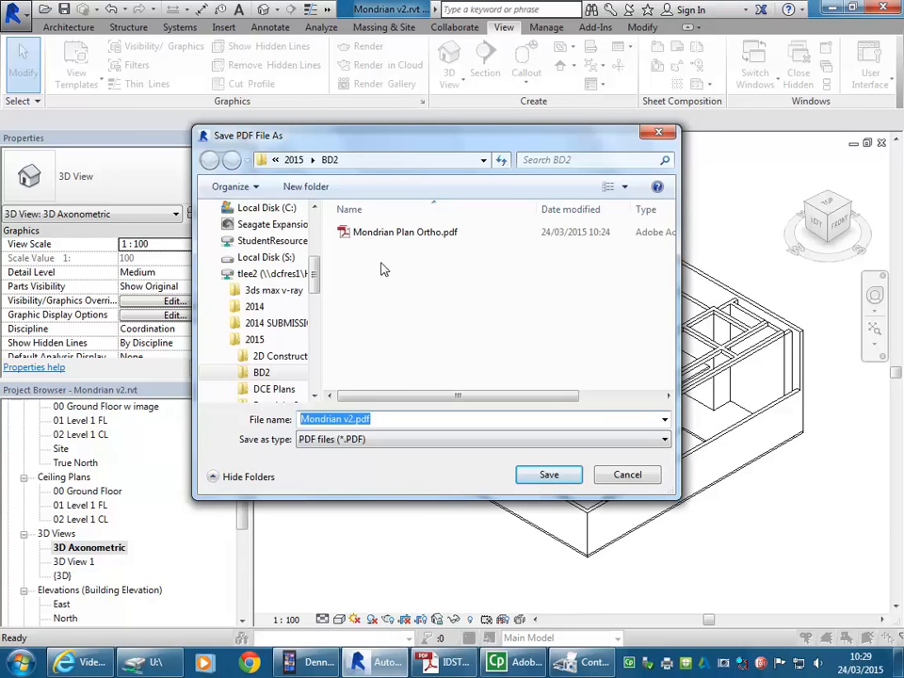
pyautogui.click(383, 238)
pyautogui.click(353, 419)
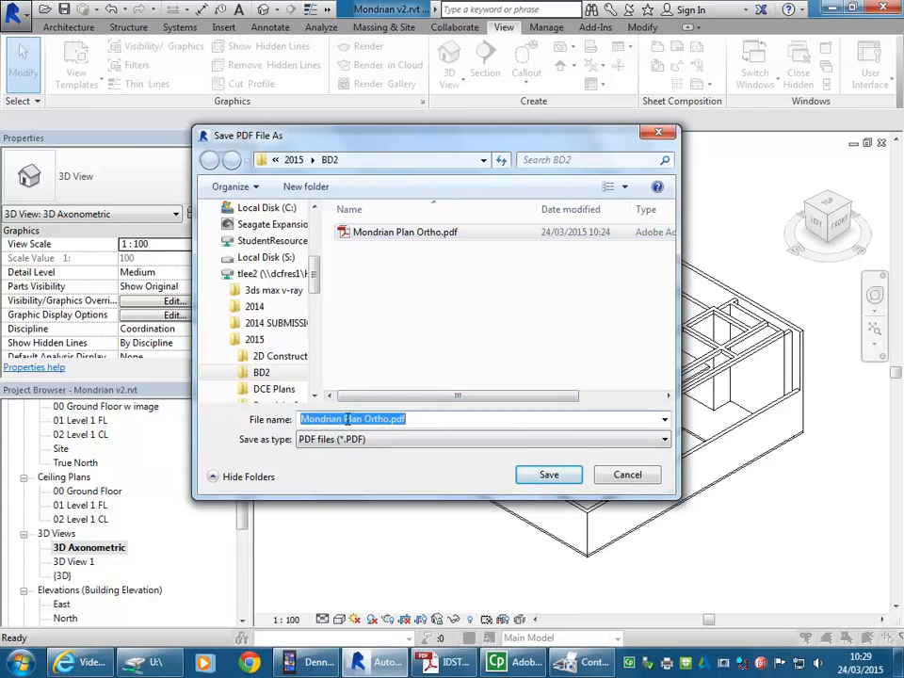
pyautogui.moveTo(344, 420); pyautogui.dragTo(373, 417)
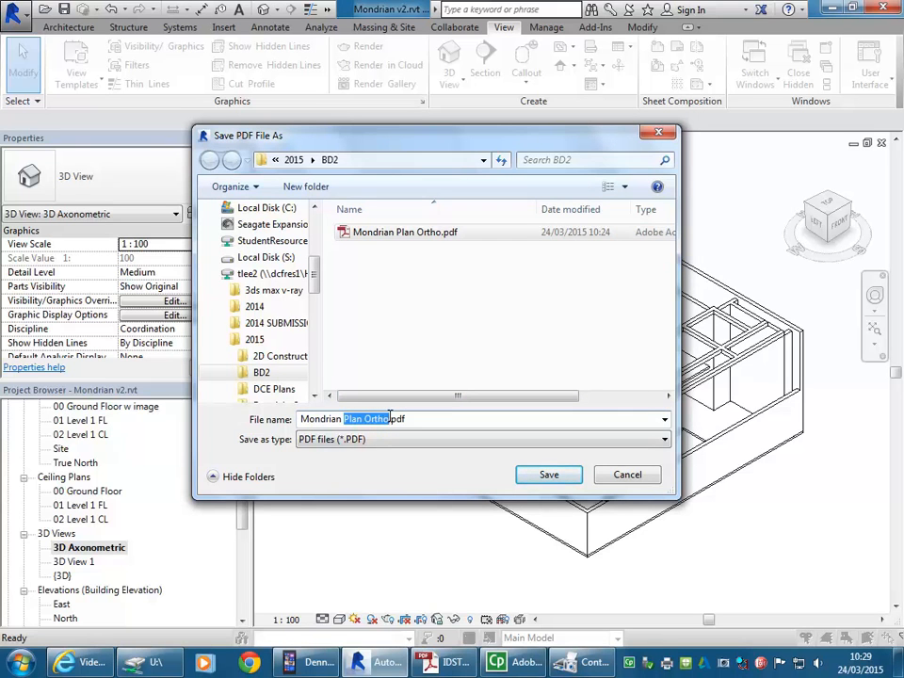
pyautogui.write('3D Axon')
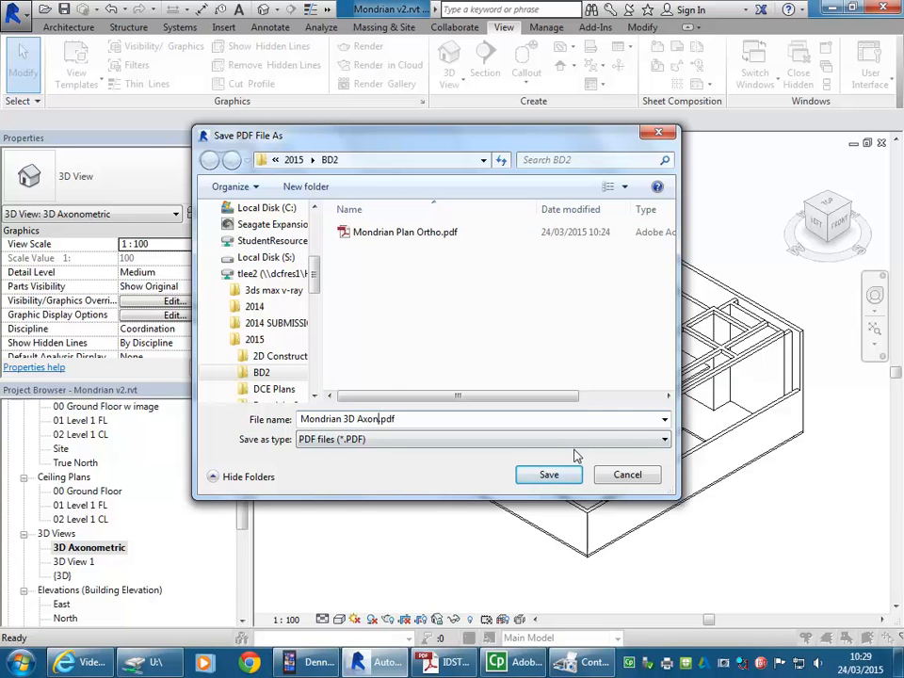
pyautogui.click(556, 475)
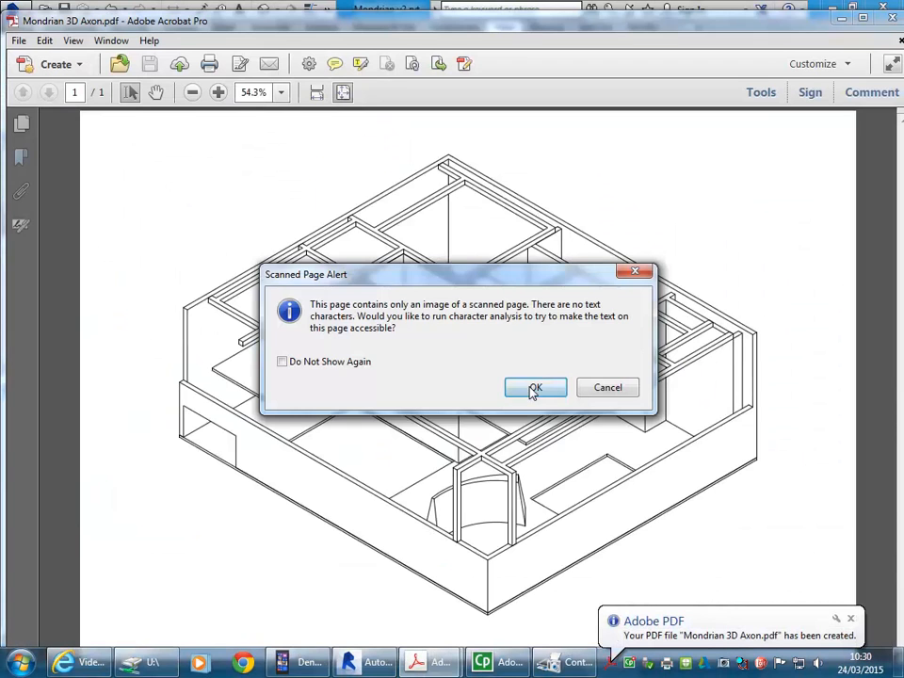
# Step: Dismiss the scanned page, text recognition and untagged document dialogs in Acrobat to check the printed axonometric
pyautogui.click(533, 388)
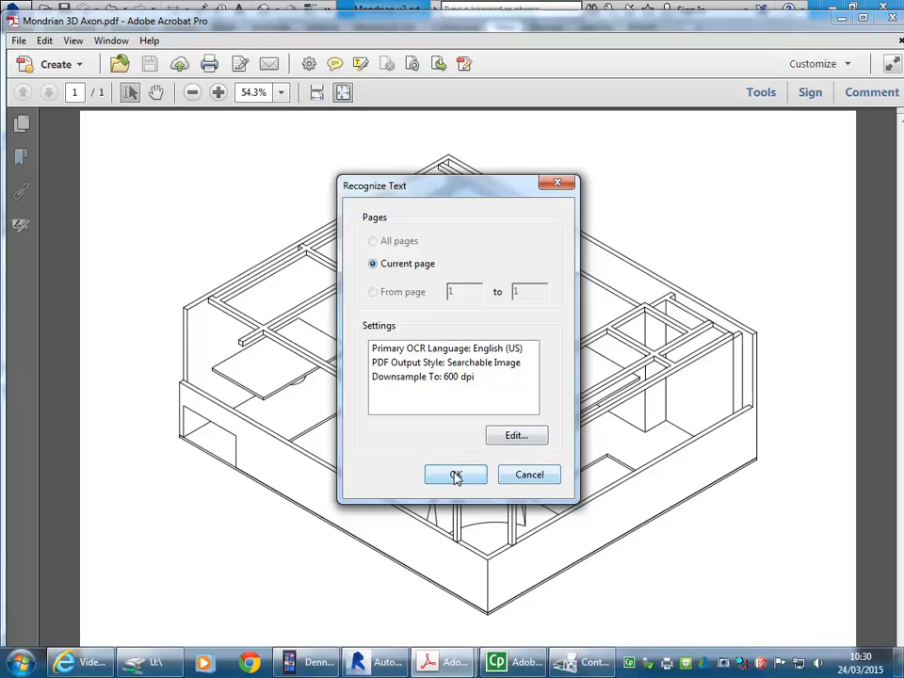
pyautogui.click(537, 478)
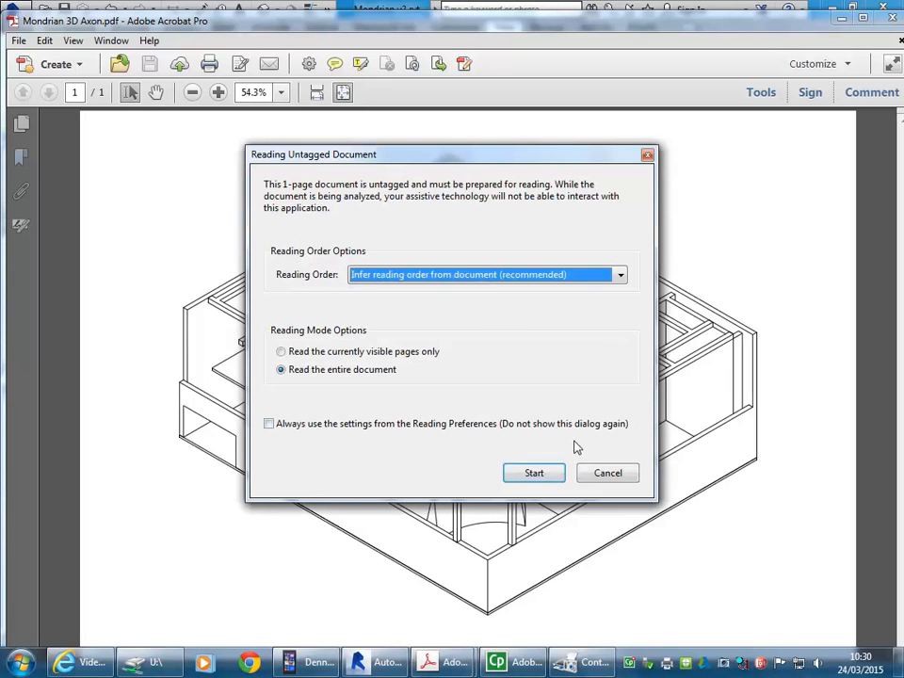
pyautogui.click(607, 474)
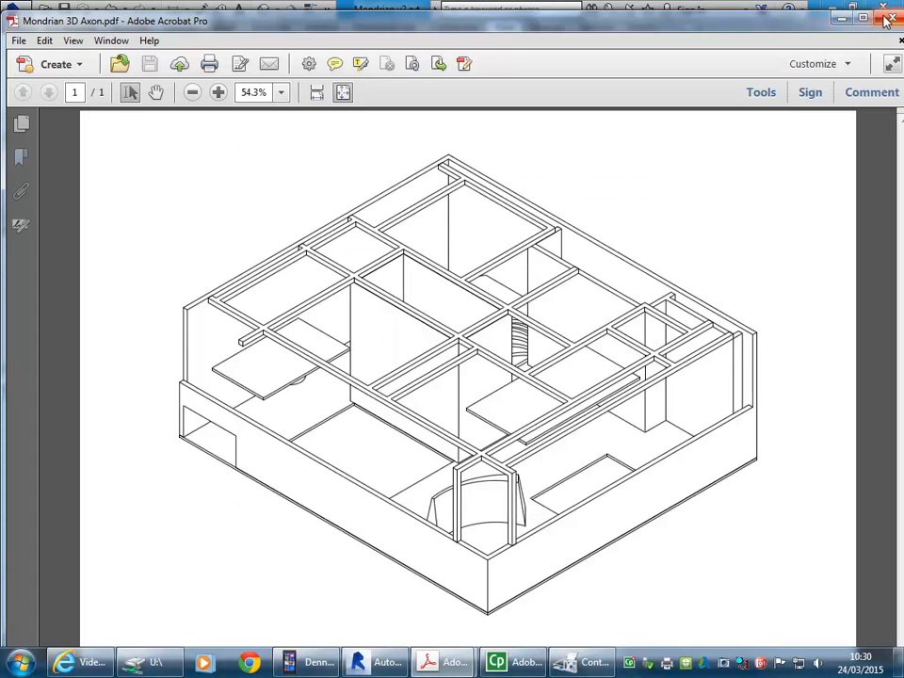
# Step: Close the axonometric PDF and open the Section 4 building section of the Mondrian model
pyautogui.click(892, 18)
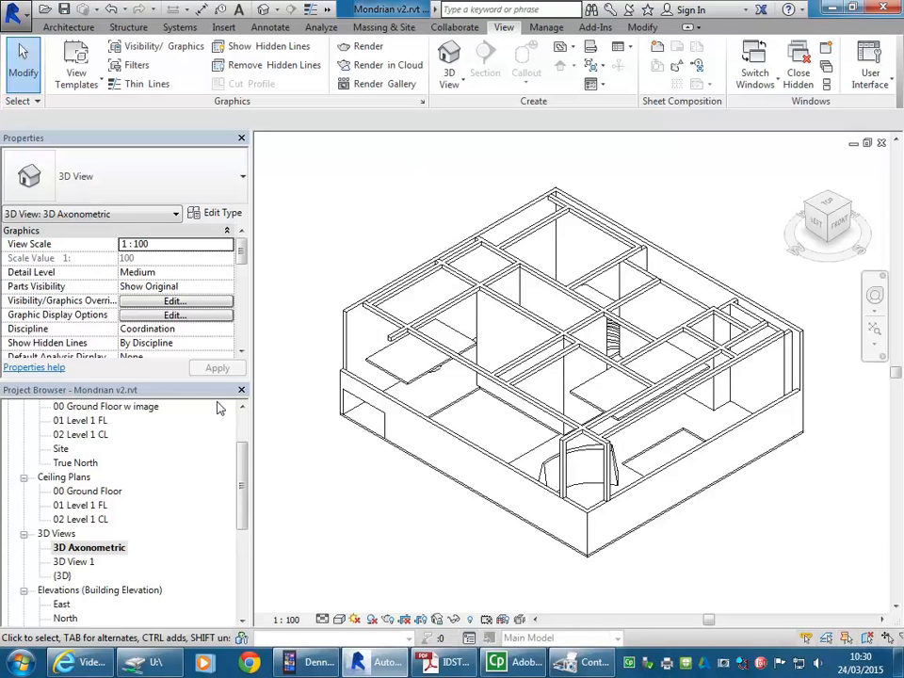
pyautogui.scroll(3, 243, 461)
pyautogui.moveTo(243, 459); pyautogui.dragTo(242, 538)
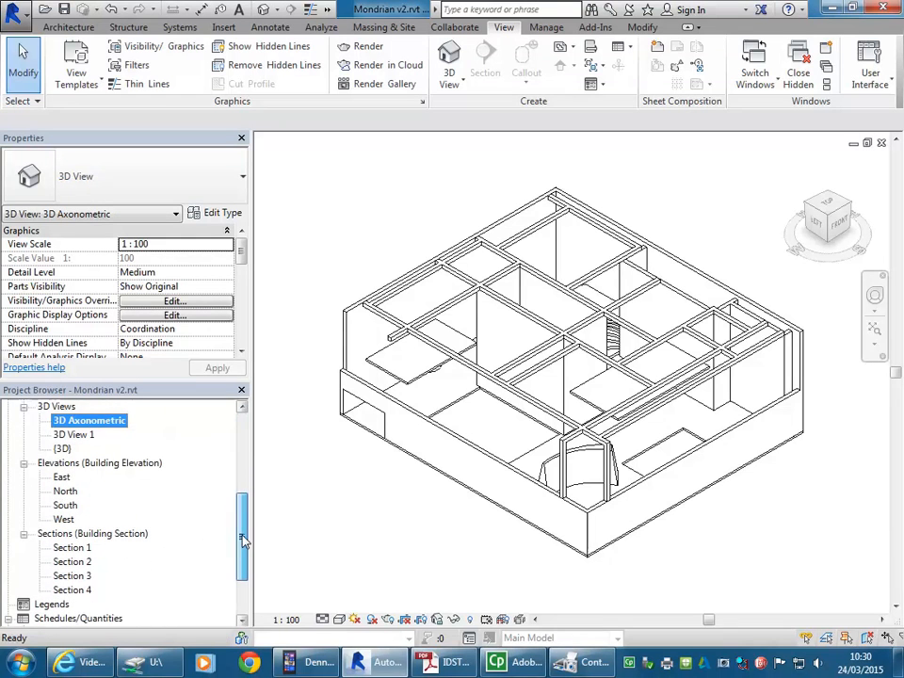
pyautogui.doubleClick(75, 589)
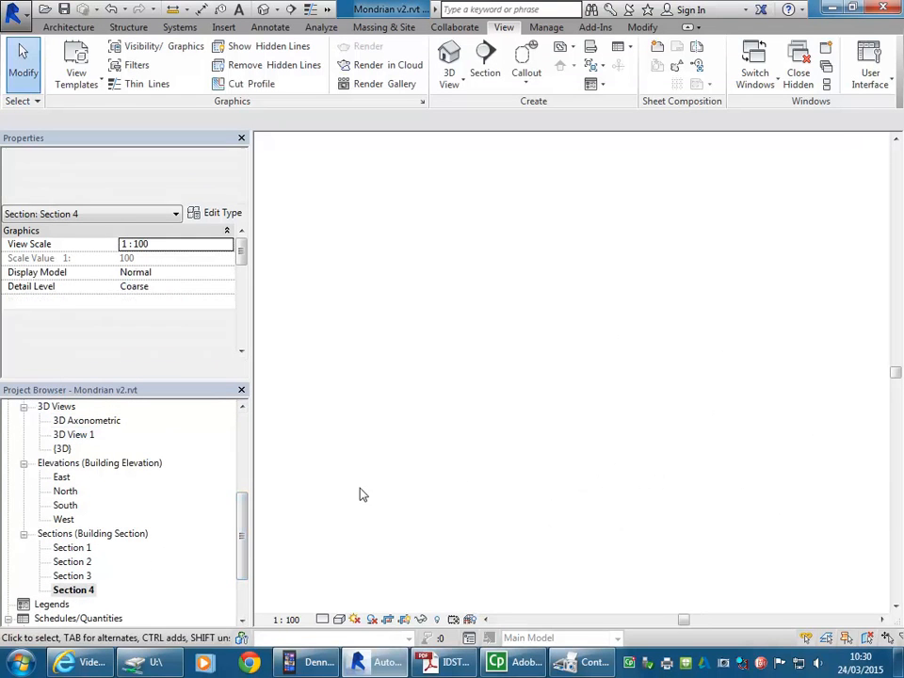
pyautogui.scroll(-1, 553, 531)
pyautogui.scroll(1, 554, 533)
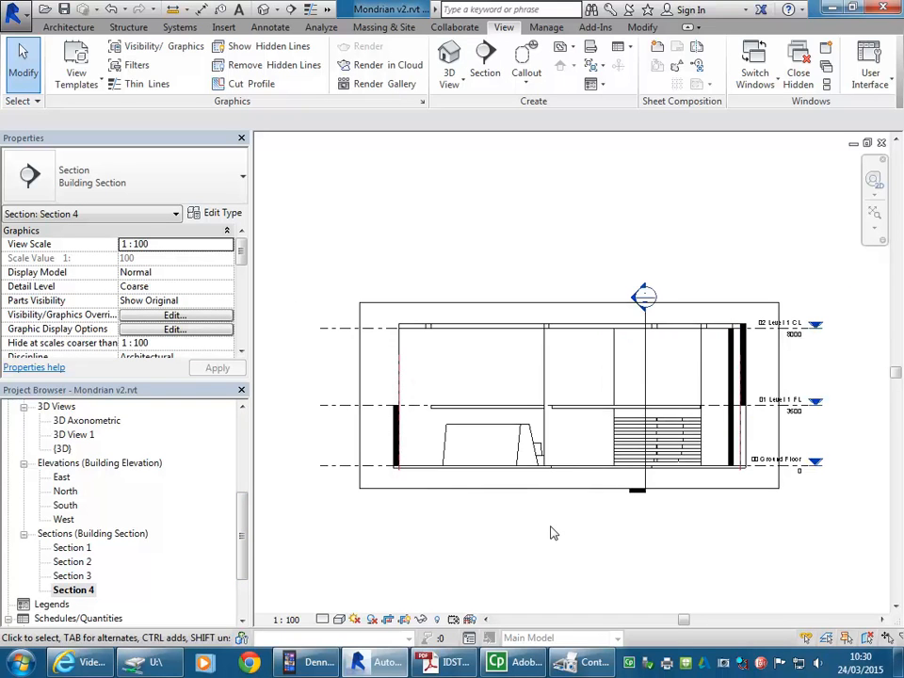
pyautogui.moveTo(553, 532); pyautogui.dragTo(549, 534, button='middle')
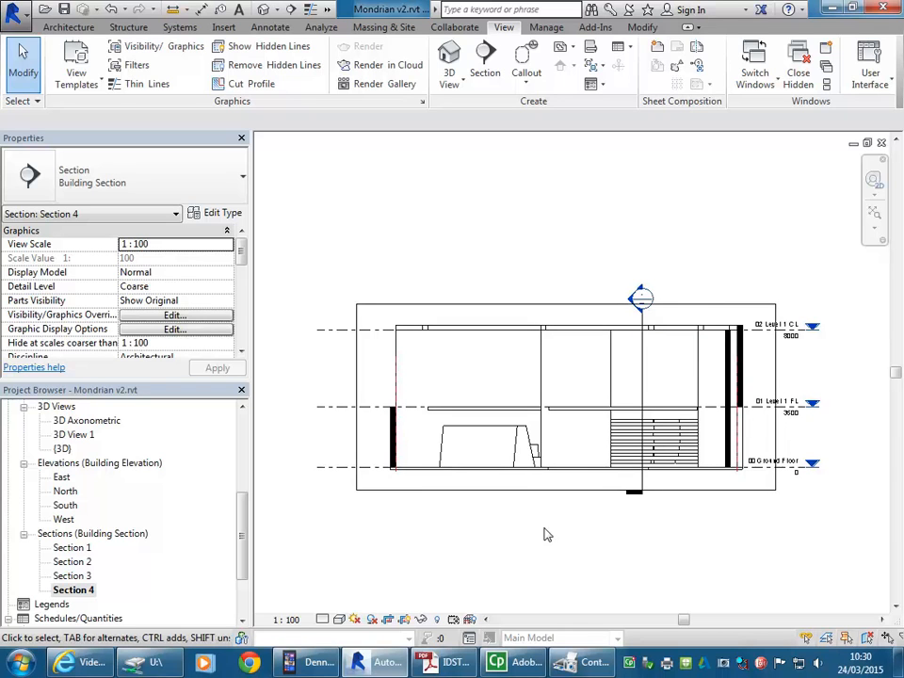
# Step: Enlarge the Section 4 crop region by moving its left edge outward and its top edge slightly higher
pyautogui.click(514, 490)
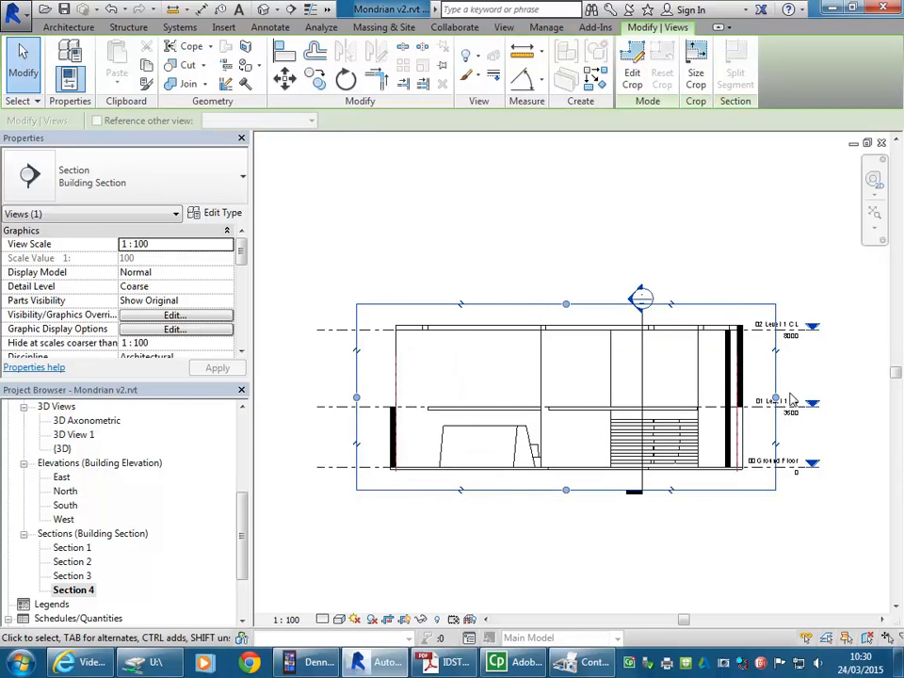
pyautogui.moveTo(357, 397); pyautogui.dragTo(338, 398)
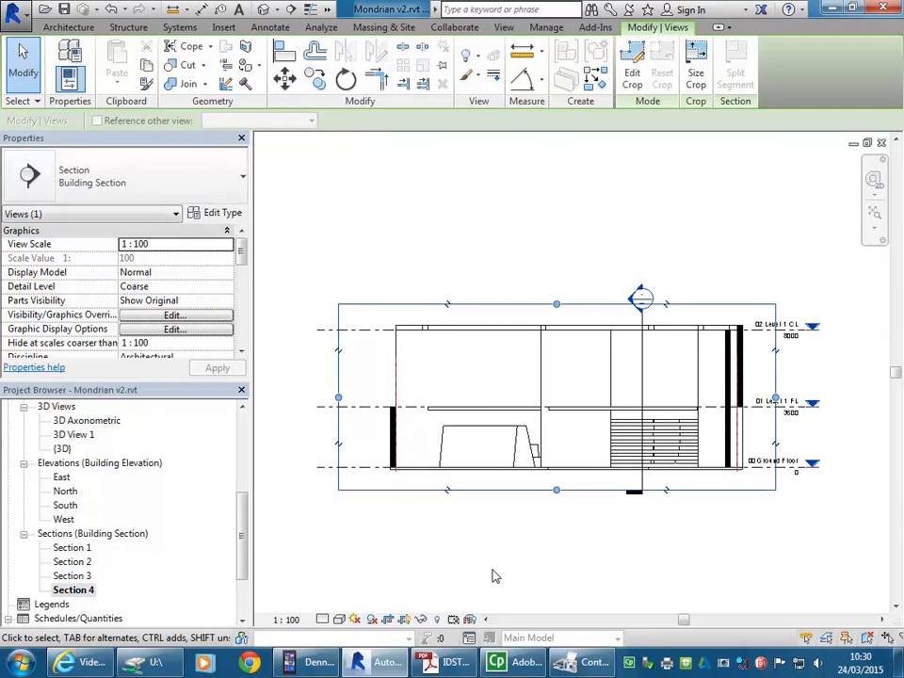
pyautogui.moveTo(556, 305); pyautogui.dragTo(555, 339)
pyautogui.moveTo(555, 296); pyautogui.dragTo(555, 300)
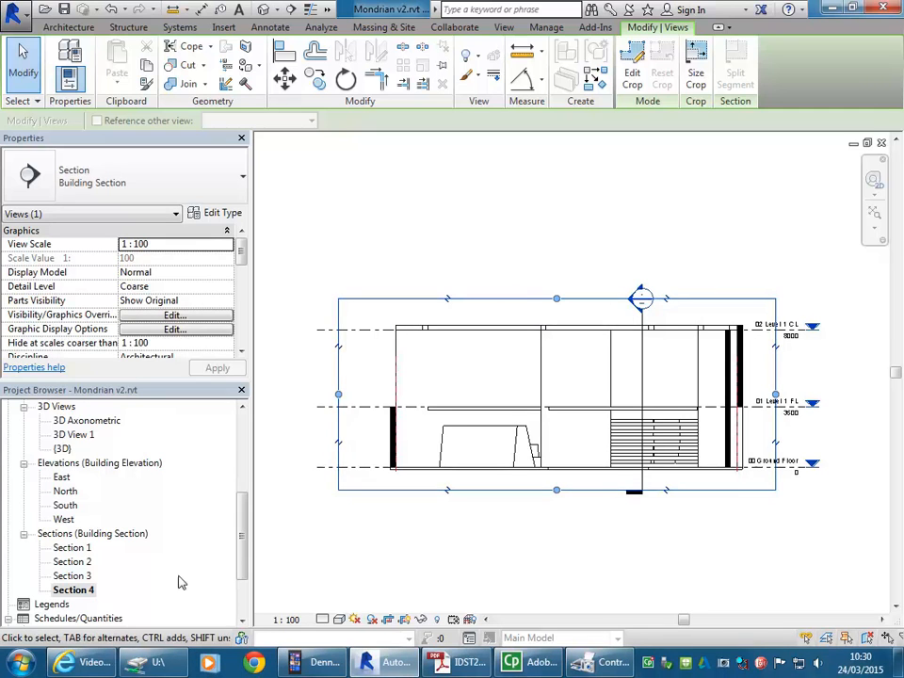
pyautogui.click(565, 561)
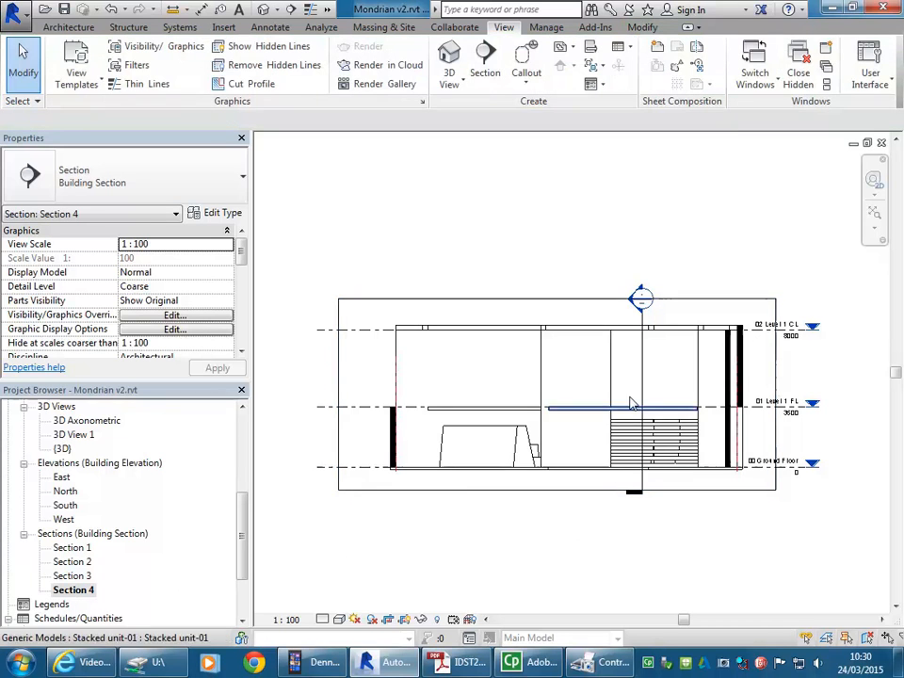
# Step: Hide the section marks category in the view, starting from the vertical Section 2 mark crossing the building
pyautogui.click(643, 364)
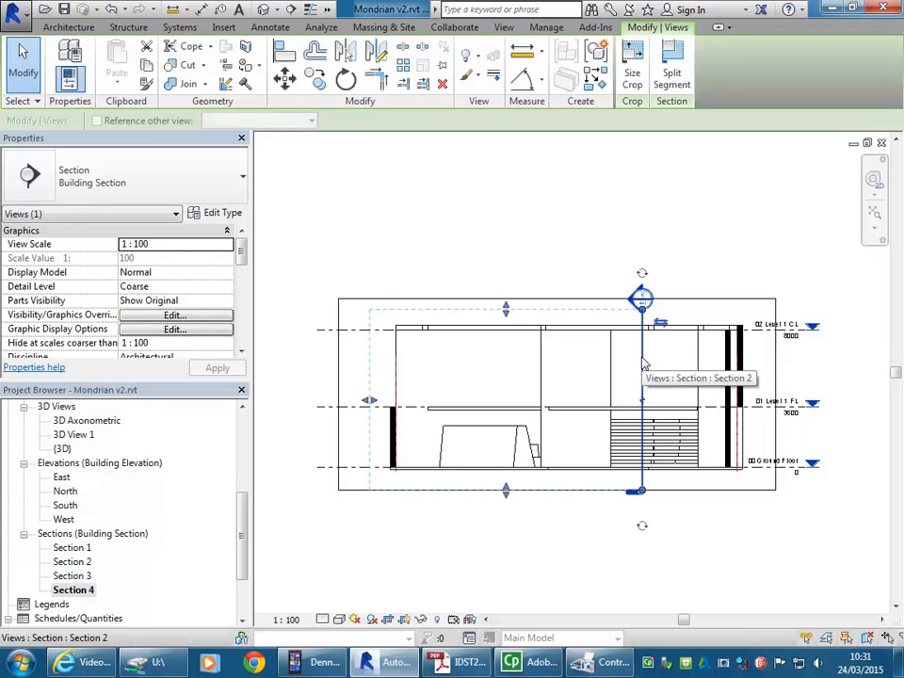
pyautogui.rightClick(647, 366)
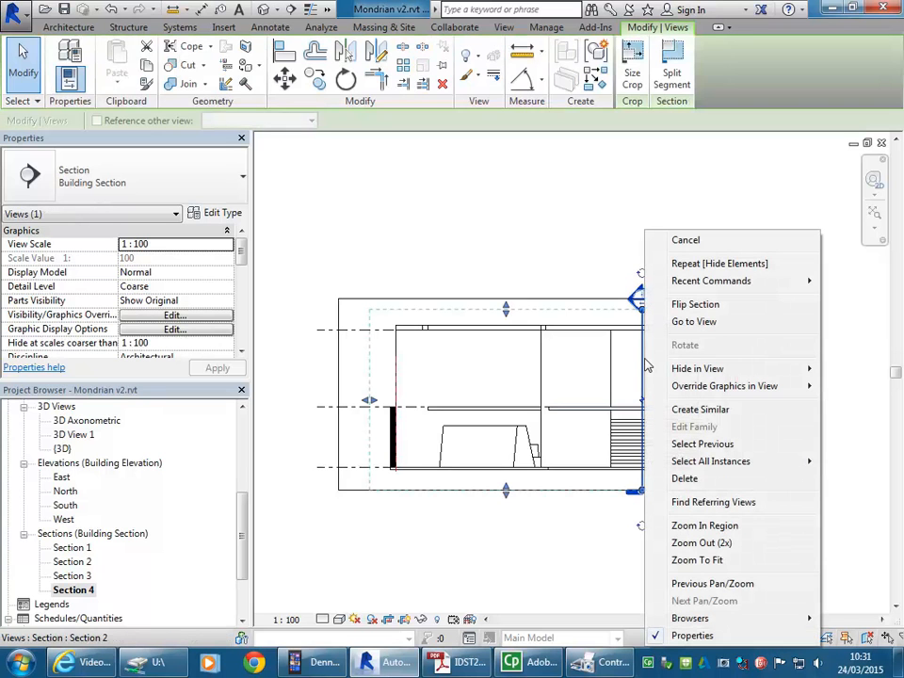
pyautogui.moveTo(648, 368)
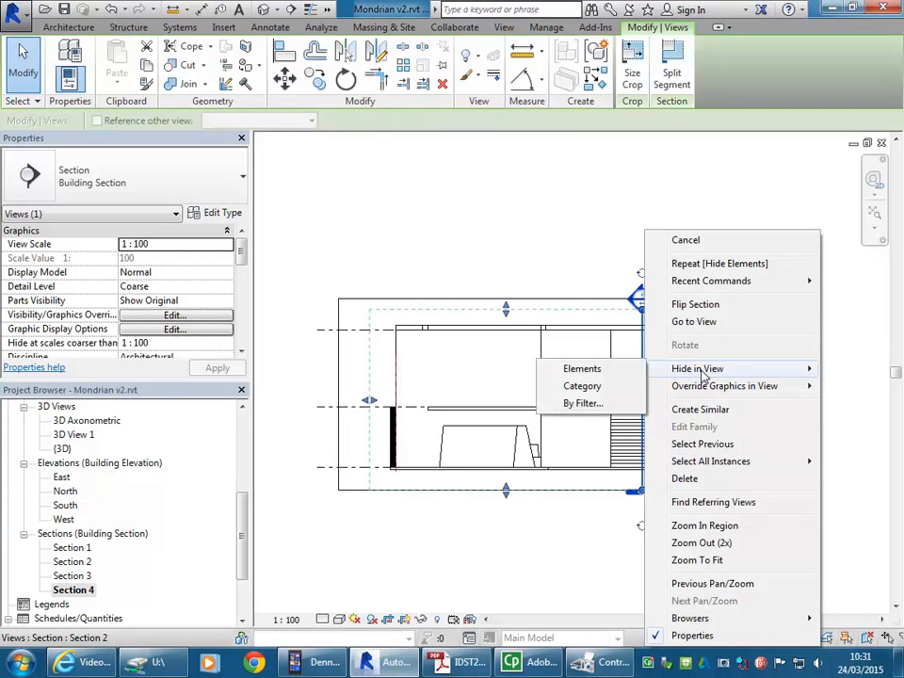
pyautogui.click(591, 386)
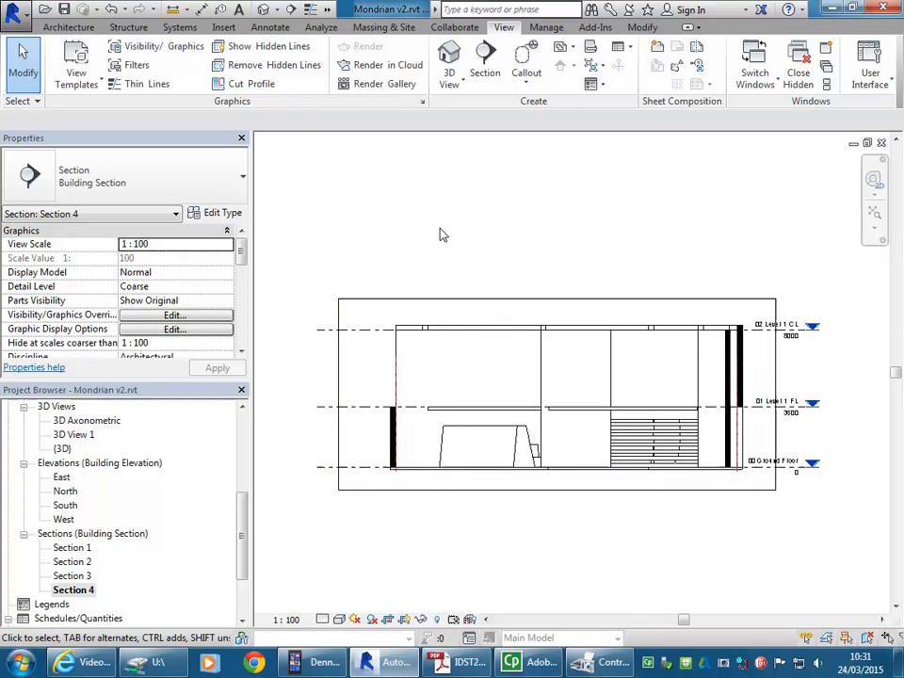
# Step: Preview the print of the current Section 4 window on Adobe PDF and return to the print settings
pyautogui.click(12, 11)
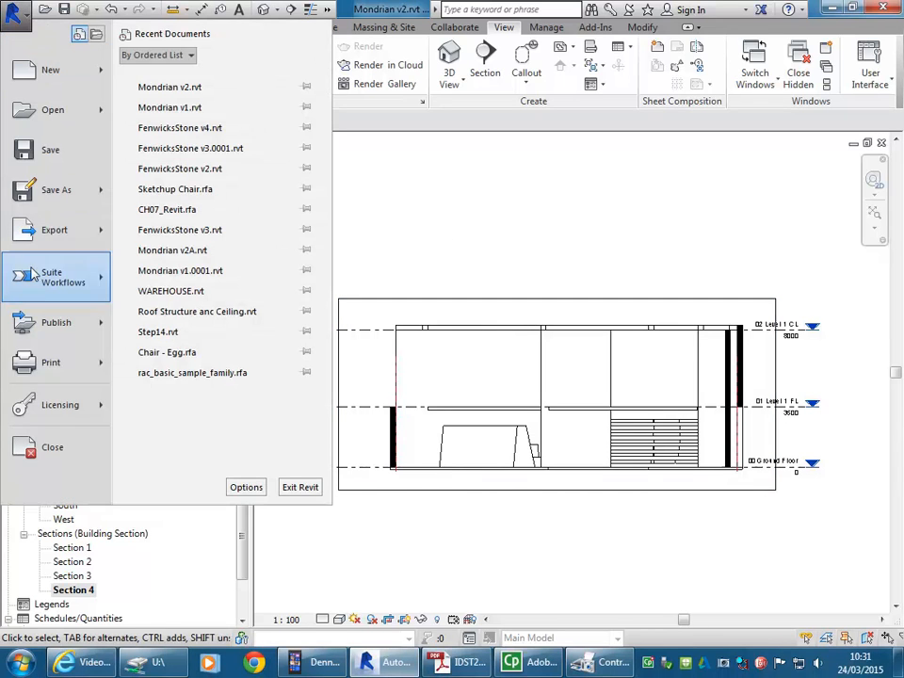
pyautogui.click(34, 365)
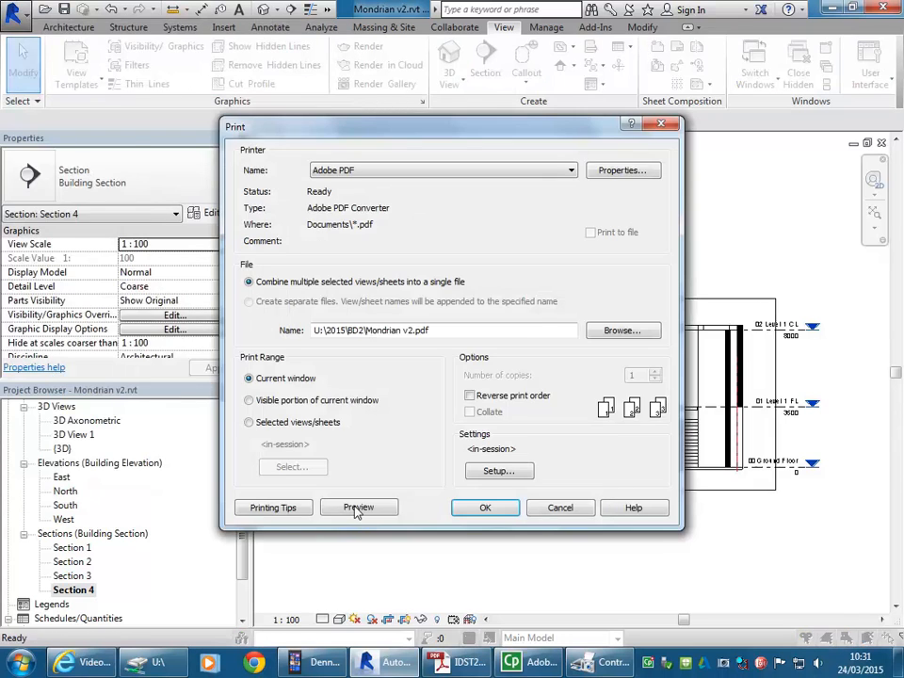
pyautogui.click(357, 507)
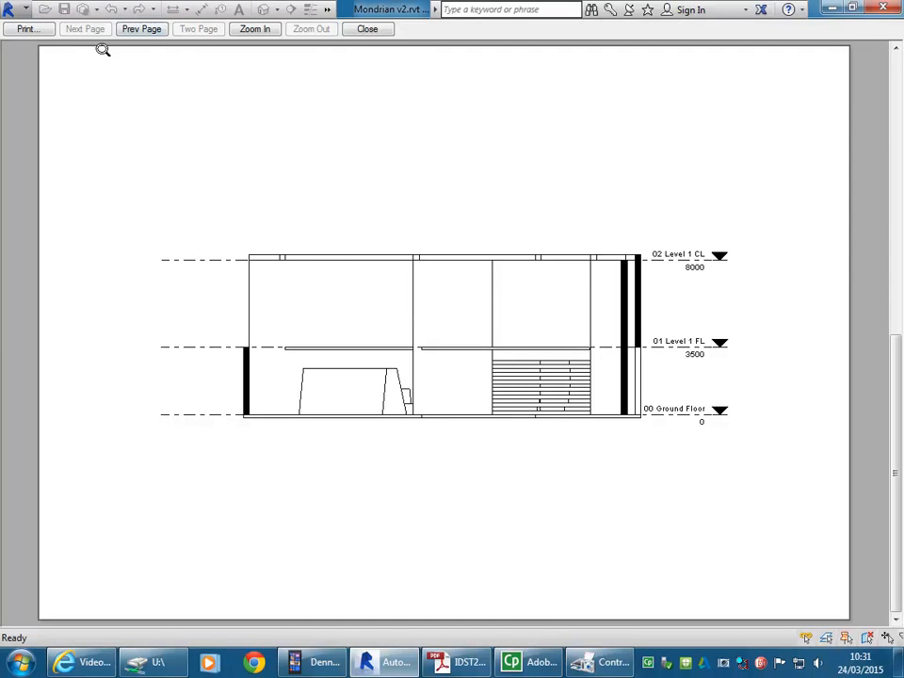
pyautogui.click(26, 29)
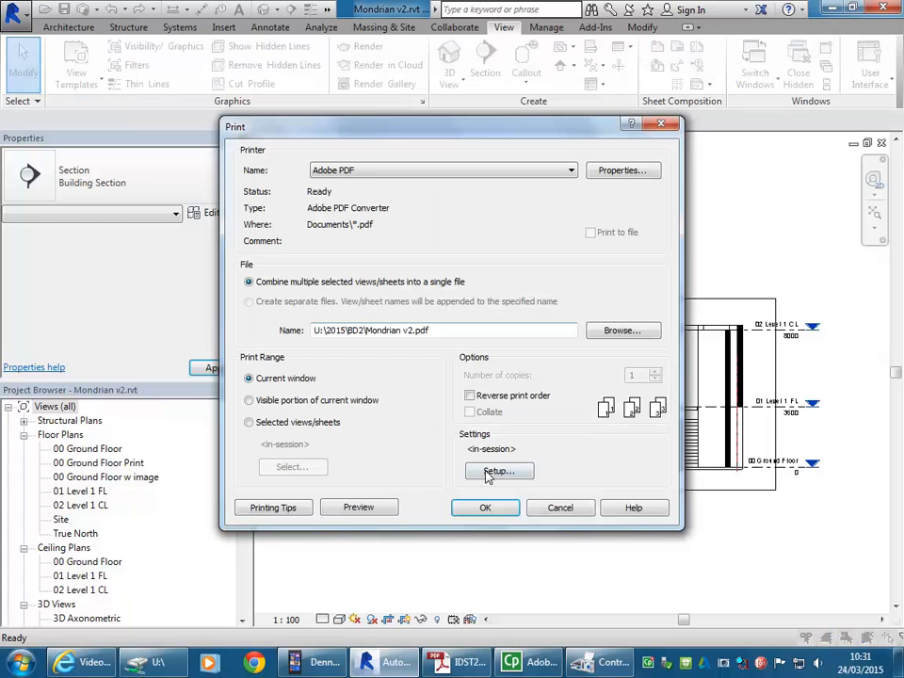
# Step: Print the section to a PDF named Mondrian Section in the BD2 folder and close the resulting document after checking it
pyautogui.click(479, 513)
pyautogui.click(381, 250)
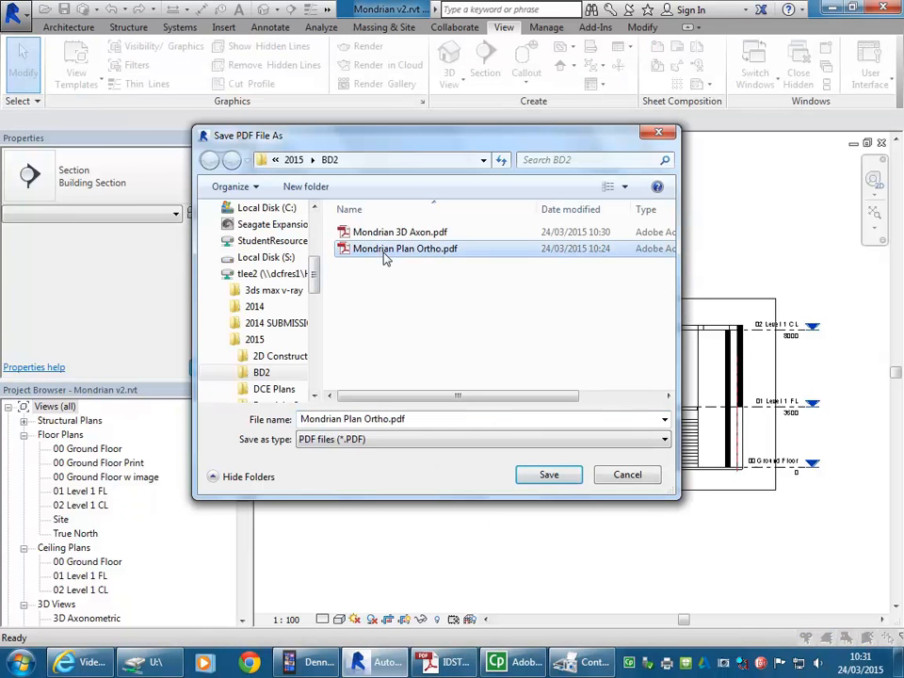
pyautogui.click(348, 419)
pyautogui.moveTo(344, 420); pyautogui.dragTo(392, 421)
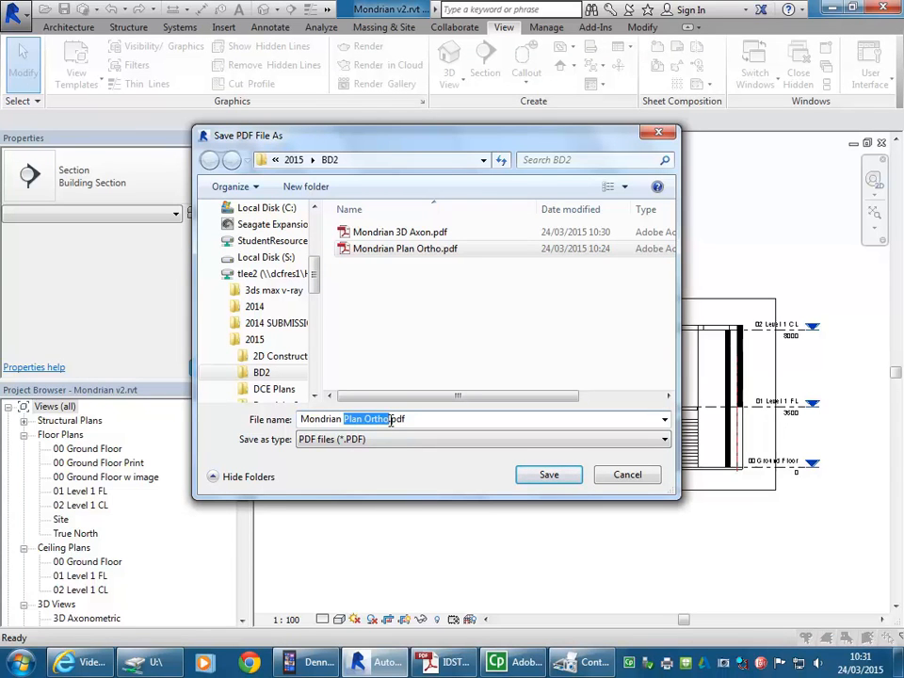
pyautogui.write('Sectio')
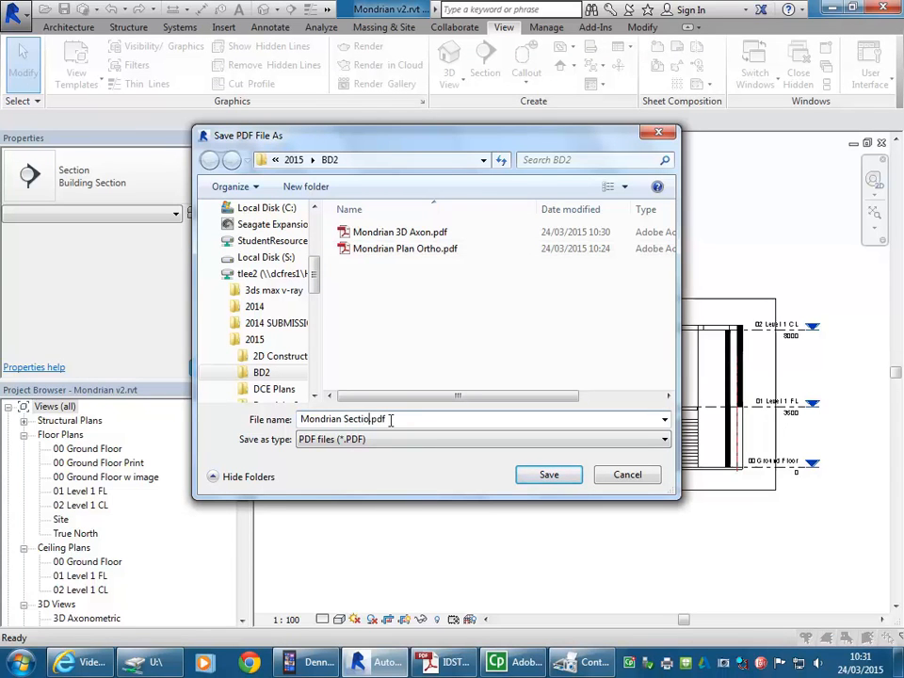
pyautogui.write('n')
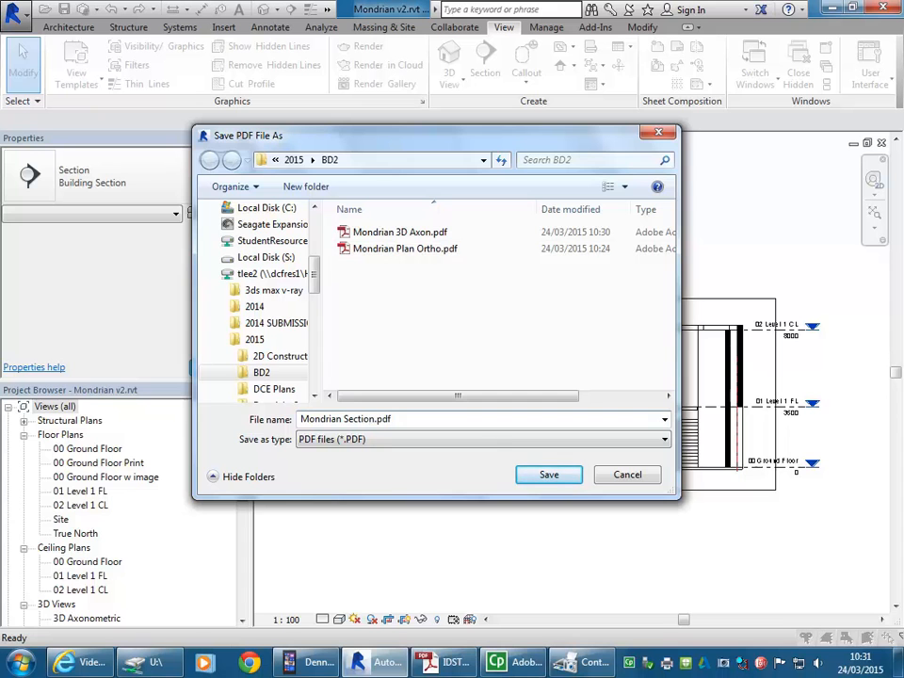
pyautogui.click(549, 476)
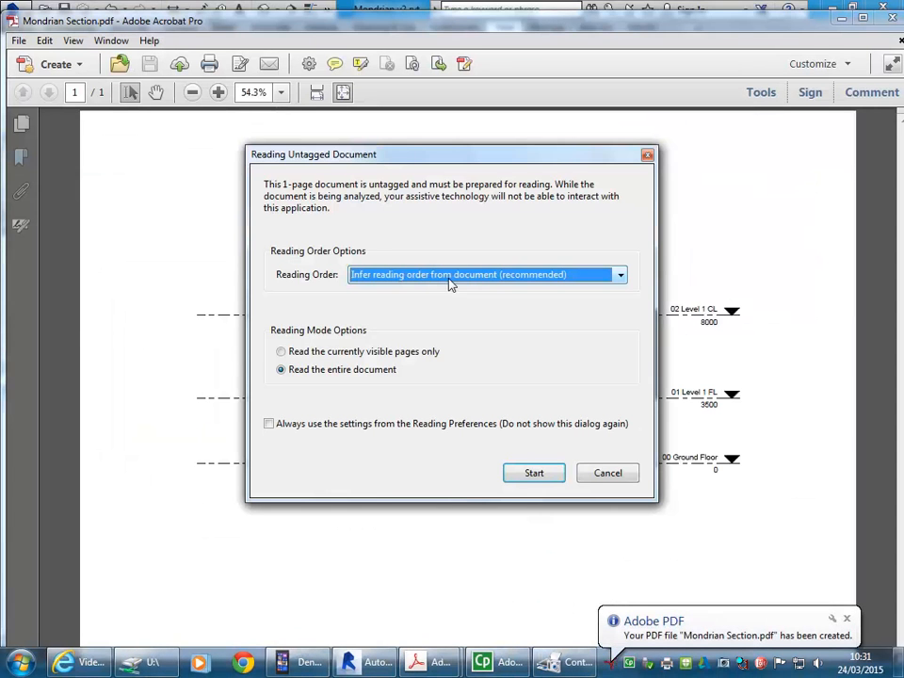
pyautogui.click(553, 468)
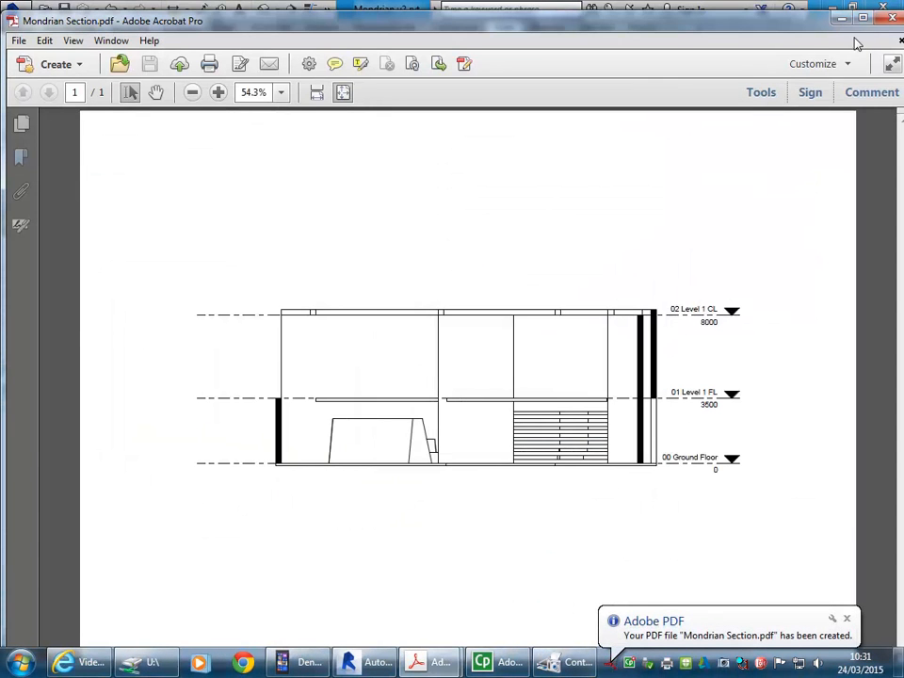
pyautogui.click(891, 17)
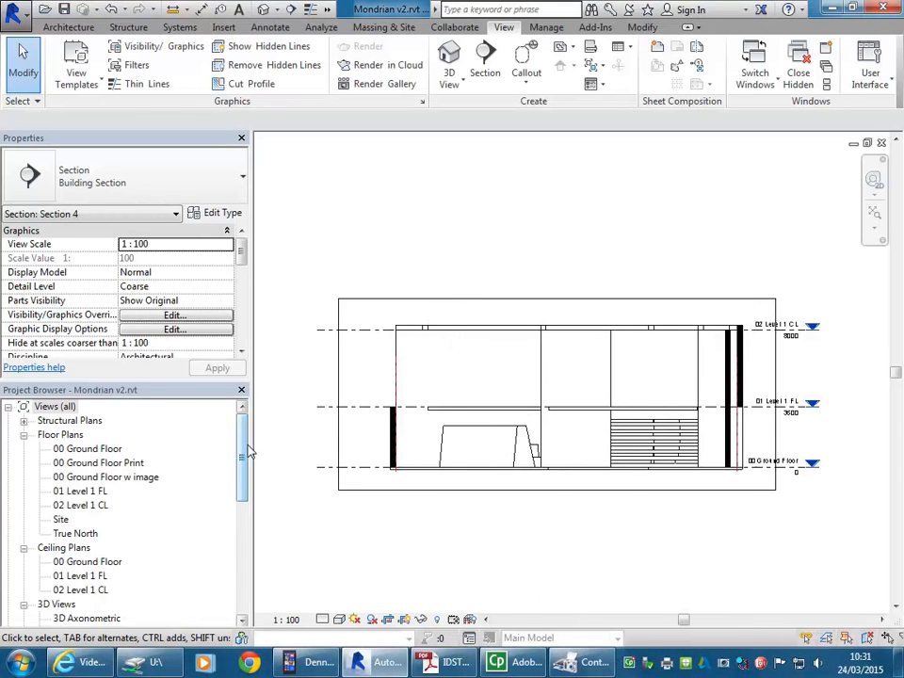
# Step: Open the 00 Ground Floor floor plan
pyautogui.moveTo(243, 452); pyautogui.dragTo(243, 517)
pyautogui.scroll(-3, 473, 230)
pyautogui.moveTo(480, 235); pyautogui.dragTo(477, 347, button='middle')
pyautogui.scroll(1, 467, 339)
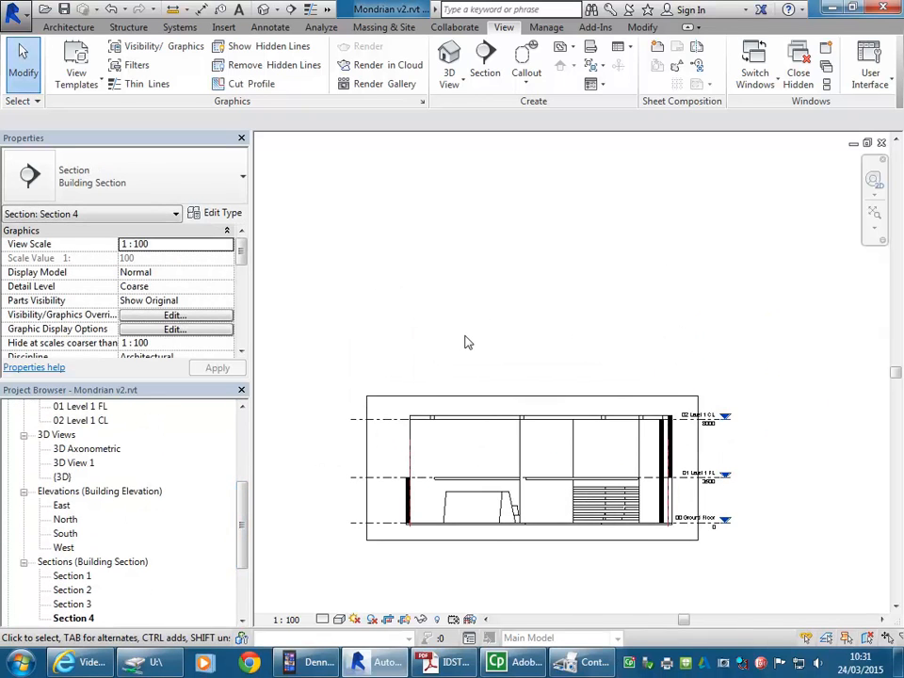
pyautogui.scroll(-1, 470, 337)
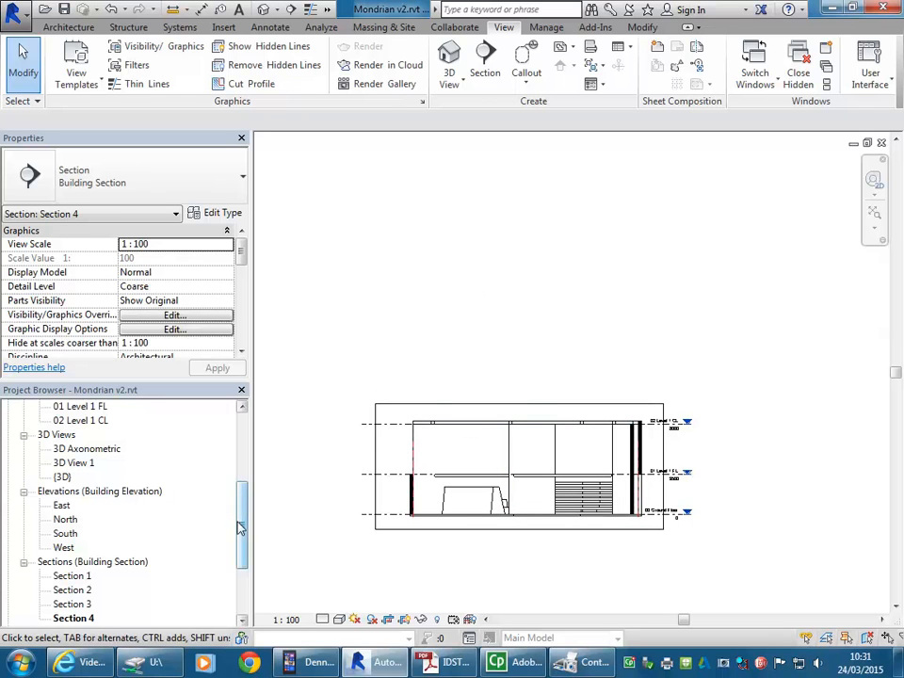
pyautogui.moveTo(240, 525); pyautogui.dragTo(238, 453)
pyautogui.click(84, 454)
pyautogui.doubleClick(84, 454)
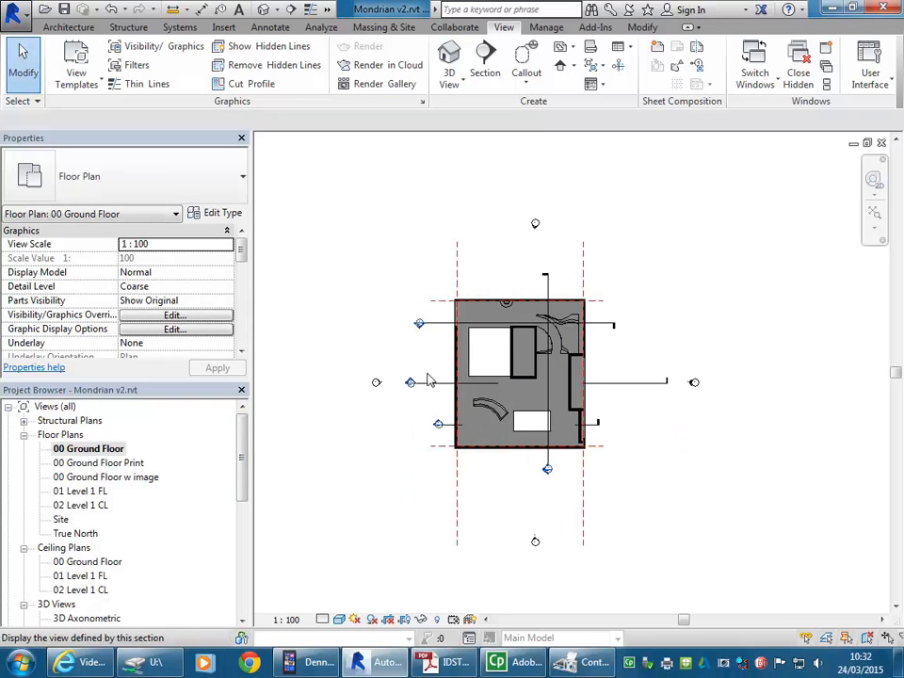
# Step: Create a perspective camera view on the ground floor, with the eye just inside the south wall and the target within the central walled block
pyautogui.scroll(2, 545, 465)
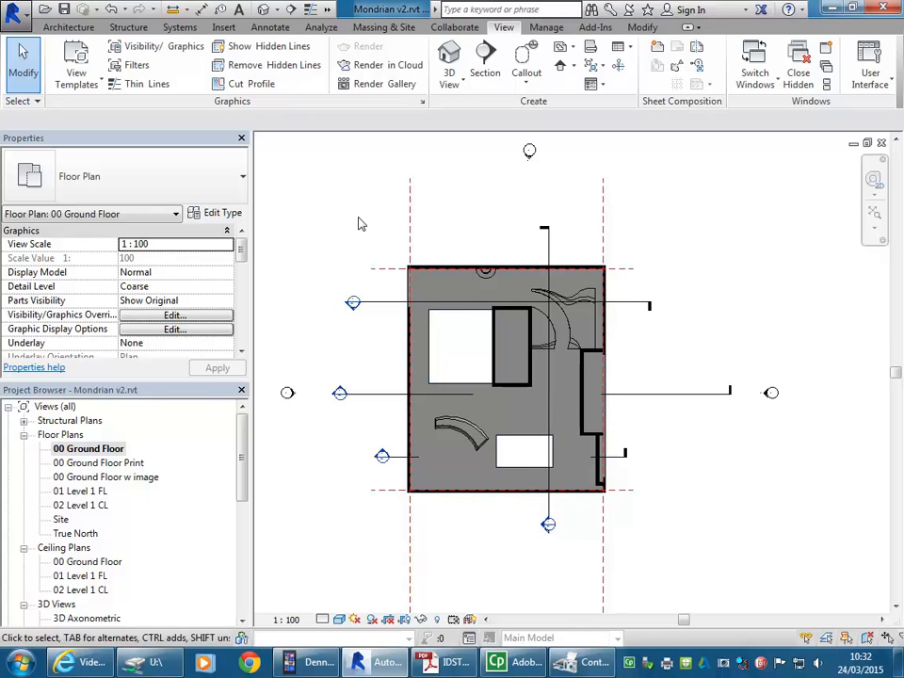
pyautogui.click(276, 9)
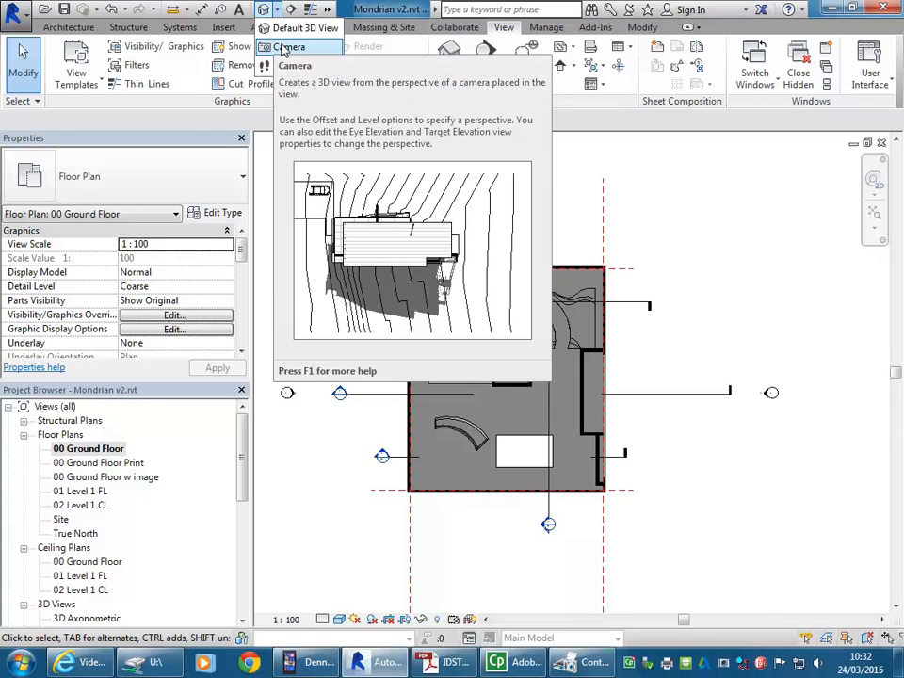
pyautogui.click(283, 48)
pyautogui.scroll(3, 513, 376)
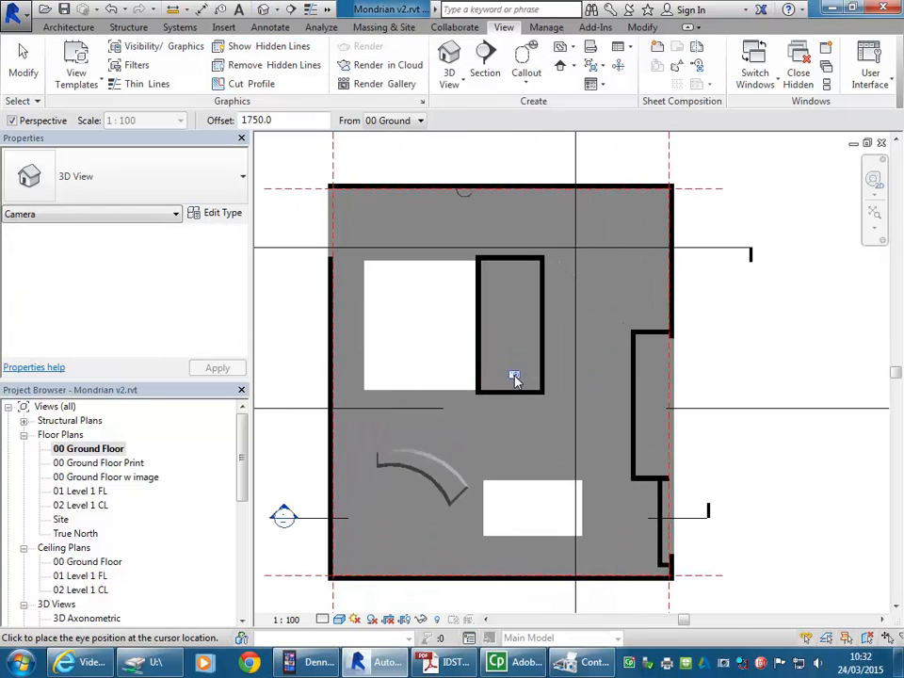
pyautogui.scroll(-2, 518, 492)
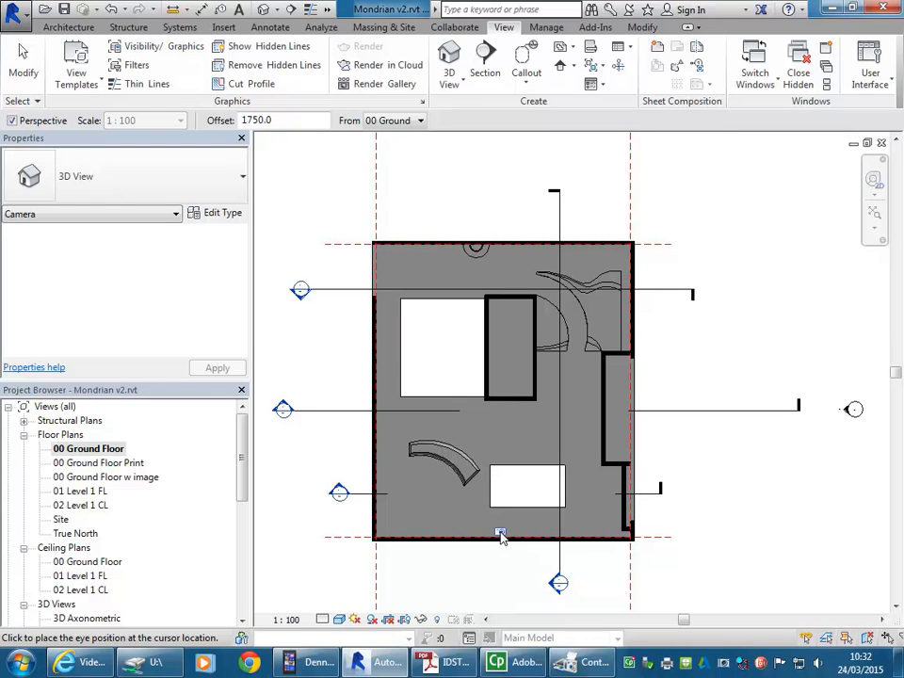
pyautogui.click(501, 533)
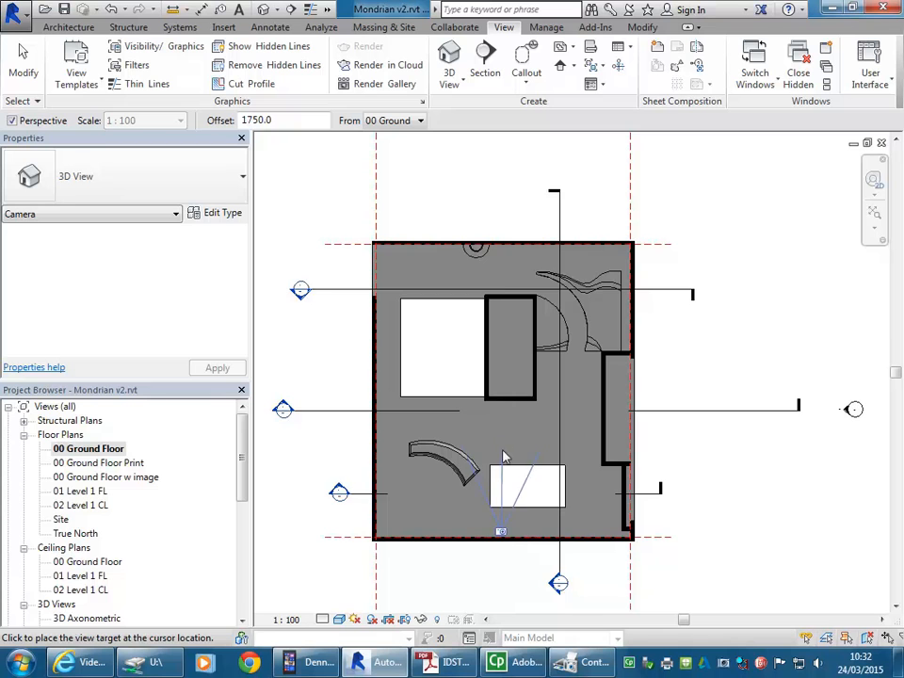
pyautogui.moveTo(501, 425); pyautogui.dragTo(503, 367, button='middle')
pyautogui.scroll(3, 503, 367)
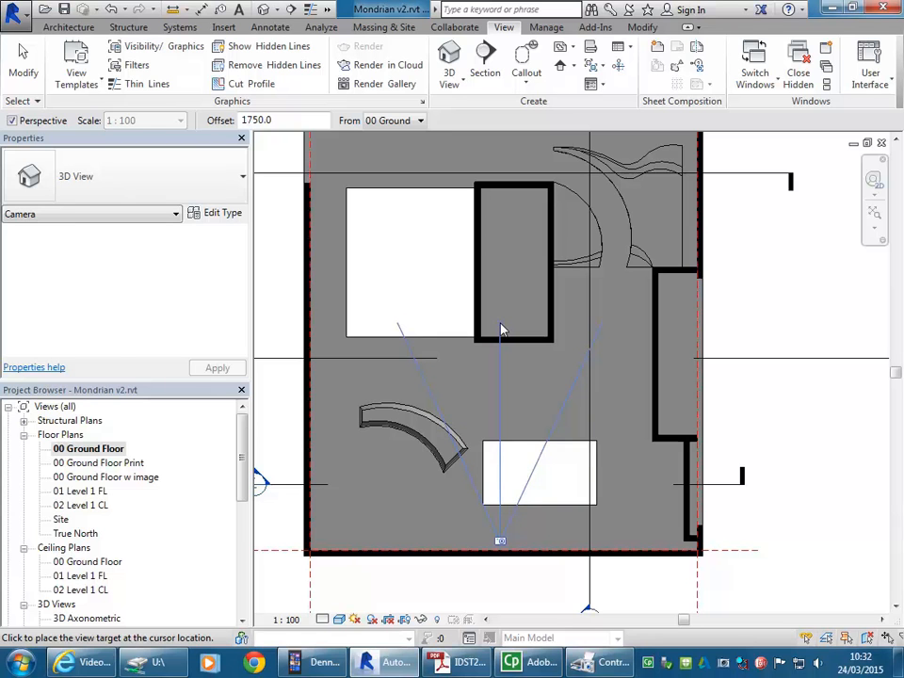
pyautogui.click(501, 329)
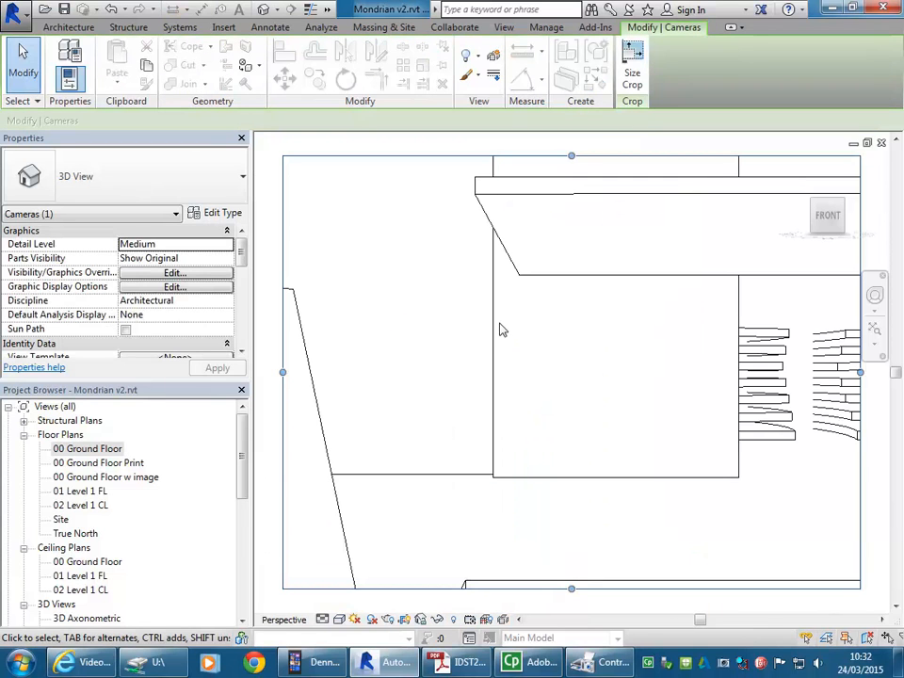
# Step: Open the South elevation and bring the whole building and the camera into view
pyautogui.moveTo(244, 448); pyautogui.dragTo(244, 529)
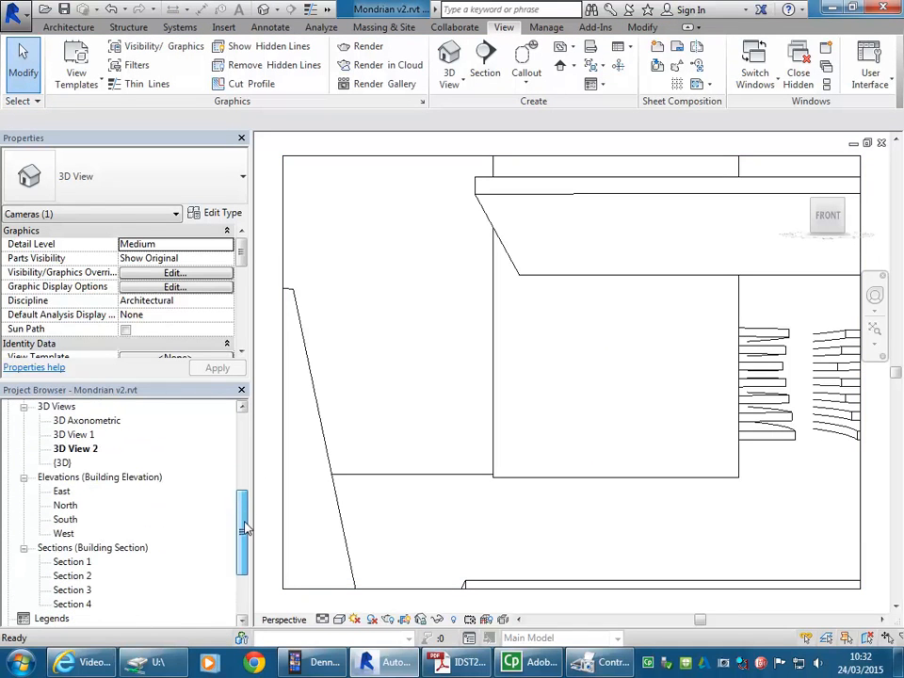
pyautogui.doubleClick(63, 519)
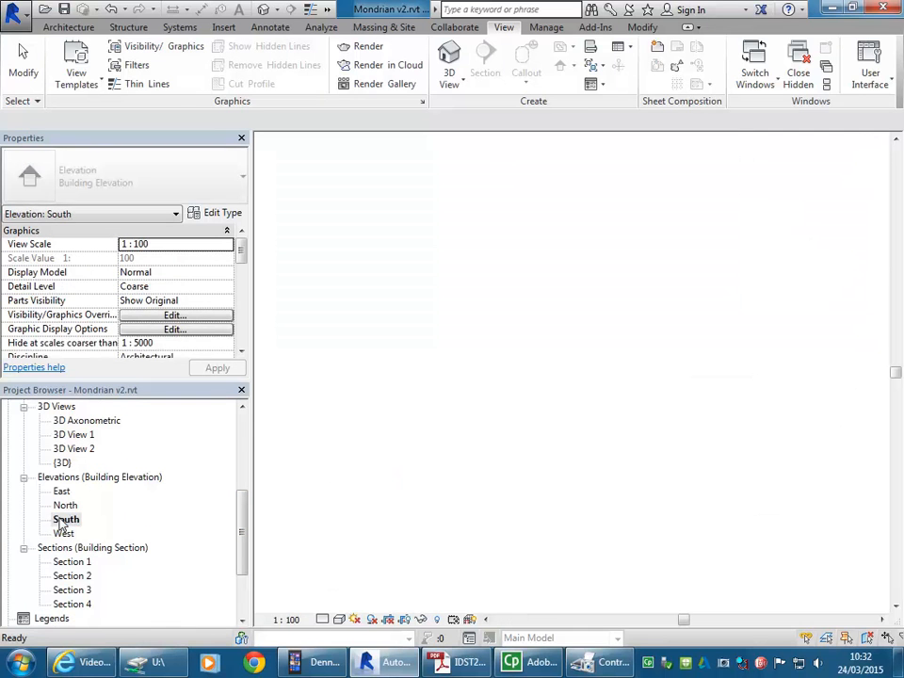
pyautogui.scroll(-10, 532, 452)
pyautogui.moveTo(604, 462); pyautogui.dragTo(542, 451, button='middle')
pyautogui.scroll(1, 531, 443)
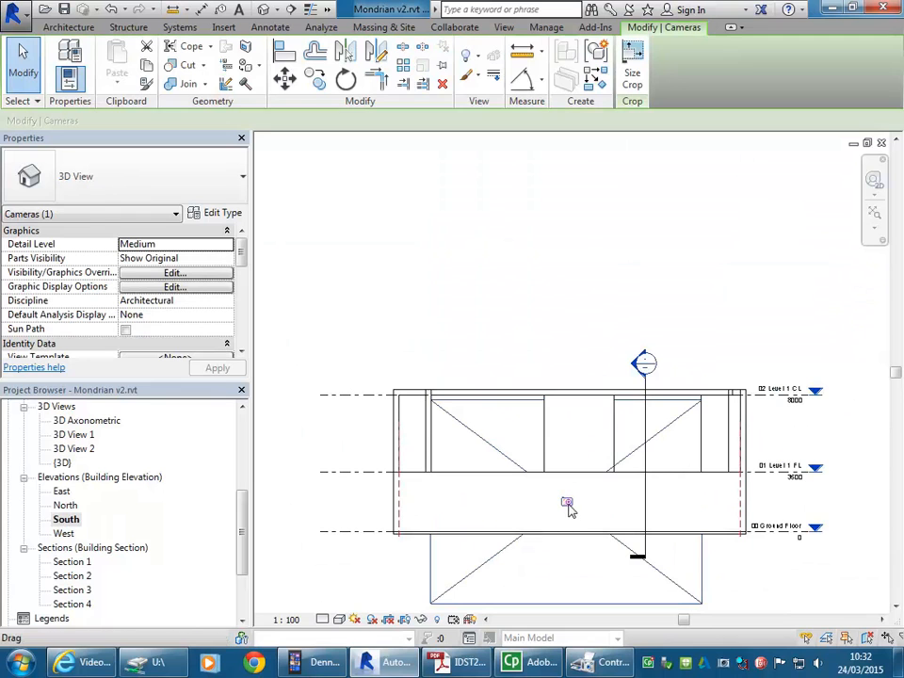
# Step: Deselect the camera and show the camera of 3D View 2 again in the South elevation
pyautogui.click(502, 291)
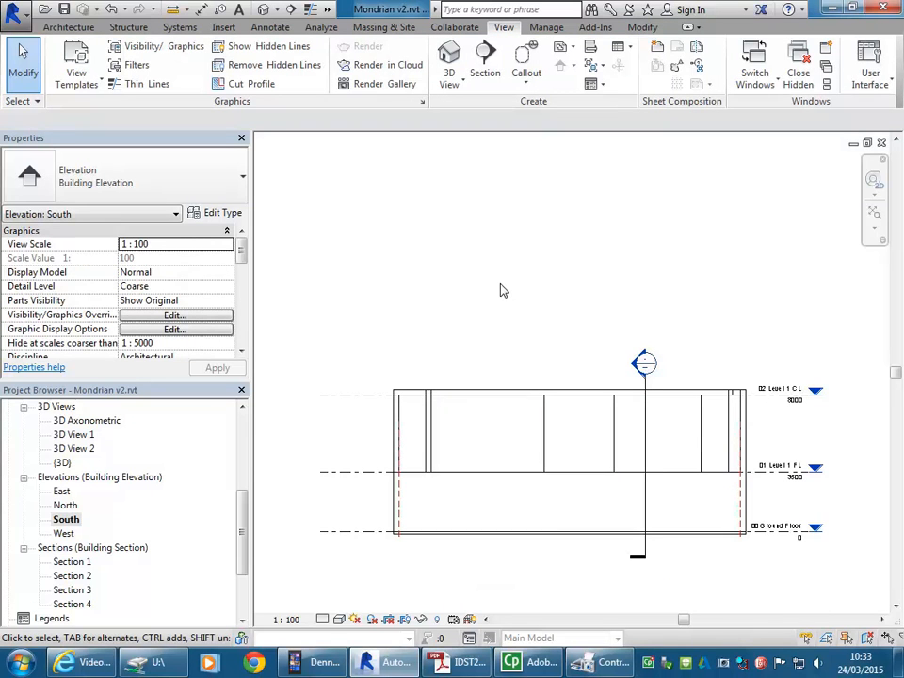
pyautogui.click(73, 448)
pyautogui.rightClick(74, 448)
pyautogui.click(367, 320)
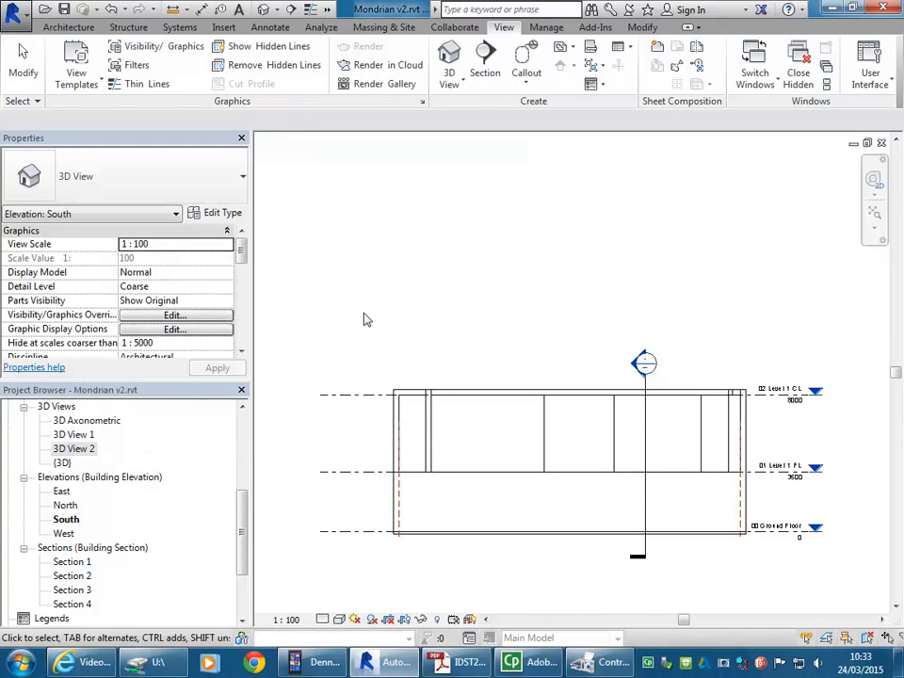
pyautogui.click(74, 434)
pyautogui.click(77, 450)
pyautogui.click(79, 433)
pyautogui.click(75, 448)
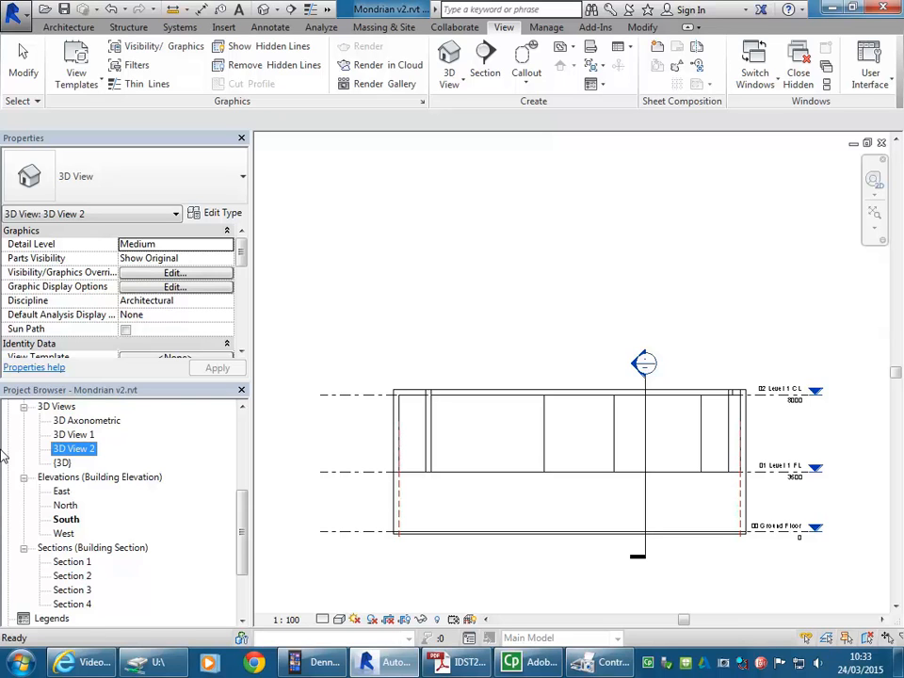
pyautogui.rightClick(79, 451)
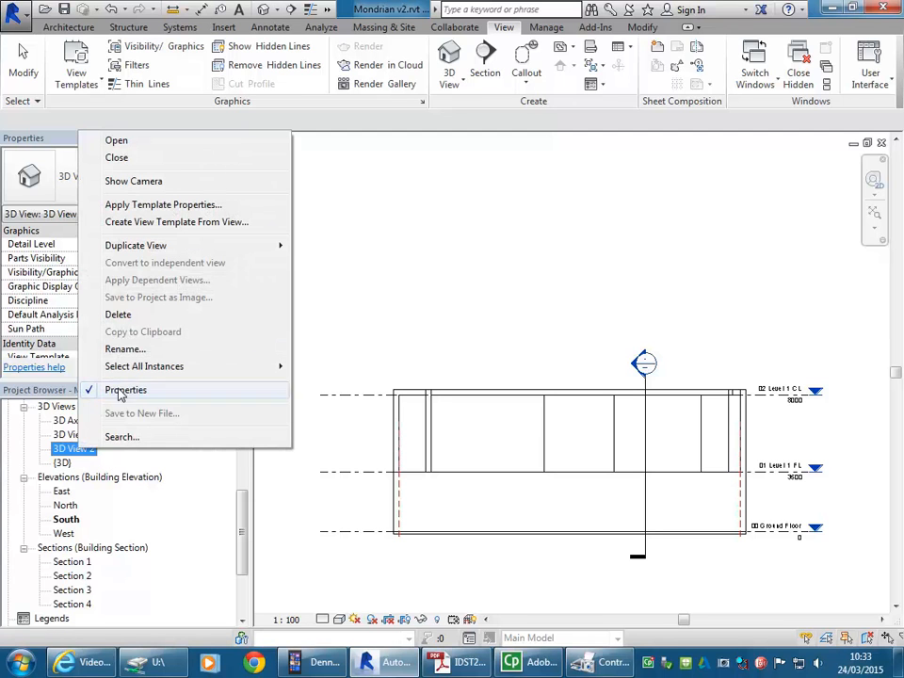
pyautogui.click(177, 182)
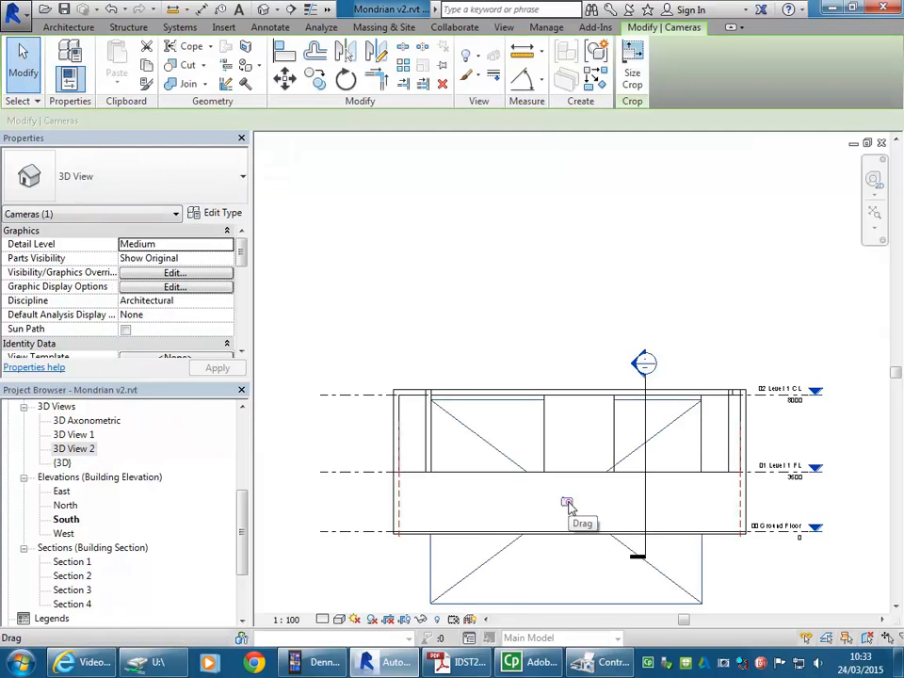
# Step: Raise the camera eye well above the roof in the South elevation, check 3D View 2 and return to the elevation
pyautogui.moveTo(566, 504); pyautogui.dragTo(565, 297)
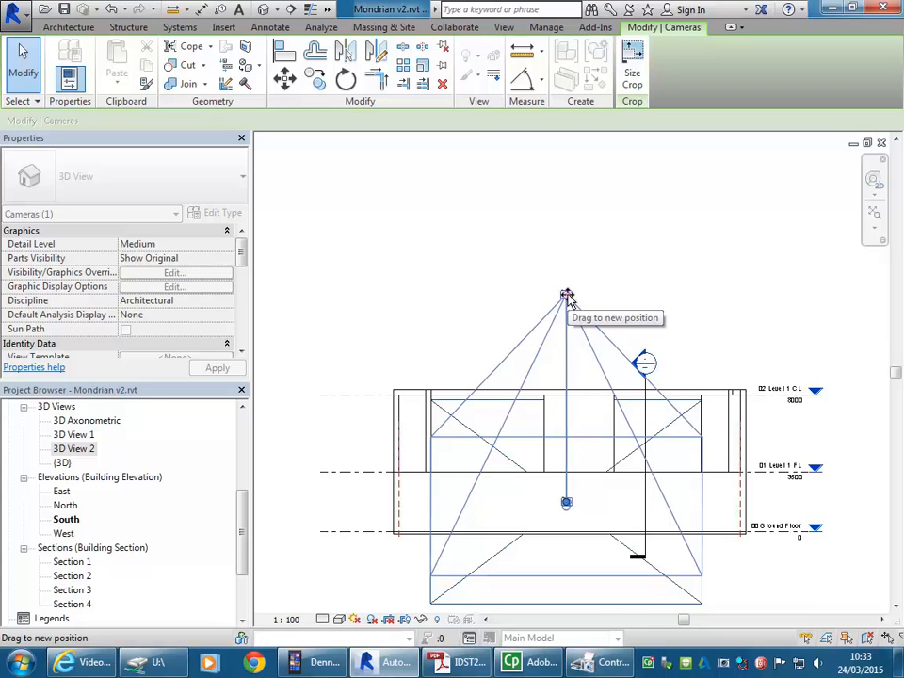
pyautogui.moveTo(569, 298); pyautogui.dragTo(567, 297)
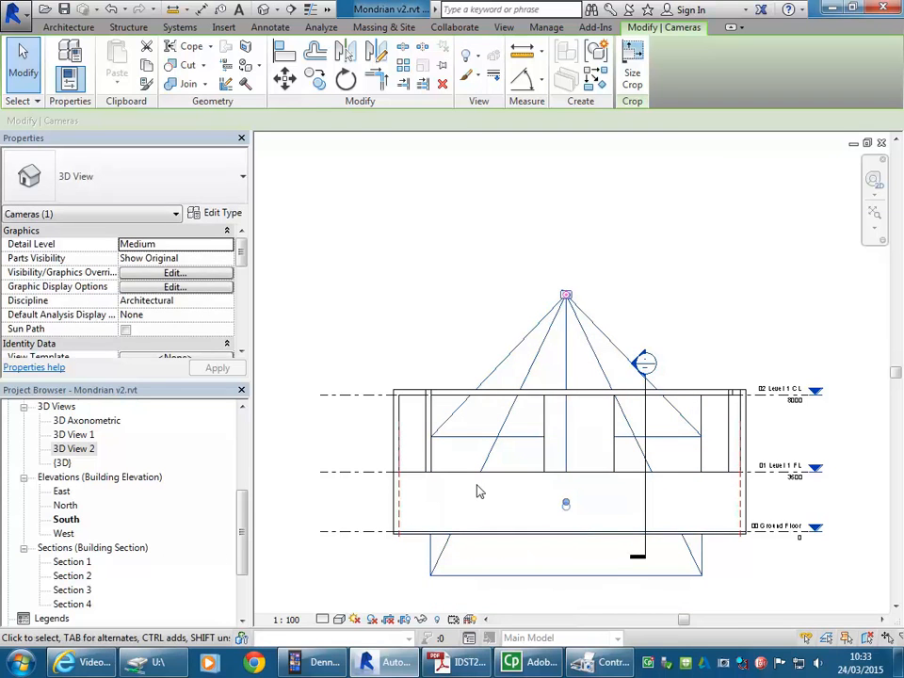
pyautogui.doubleClick(73, 449)
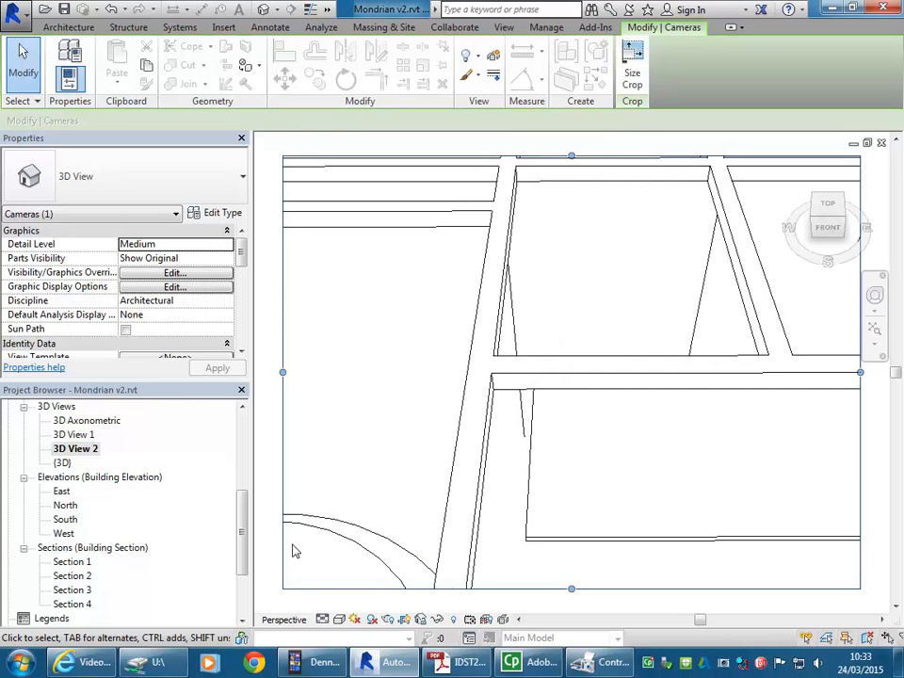
pyautogui.click(64, 521)
pyautogui.doubleClick(64, 520)
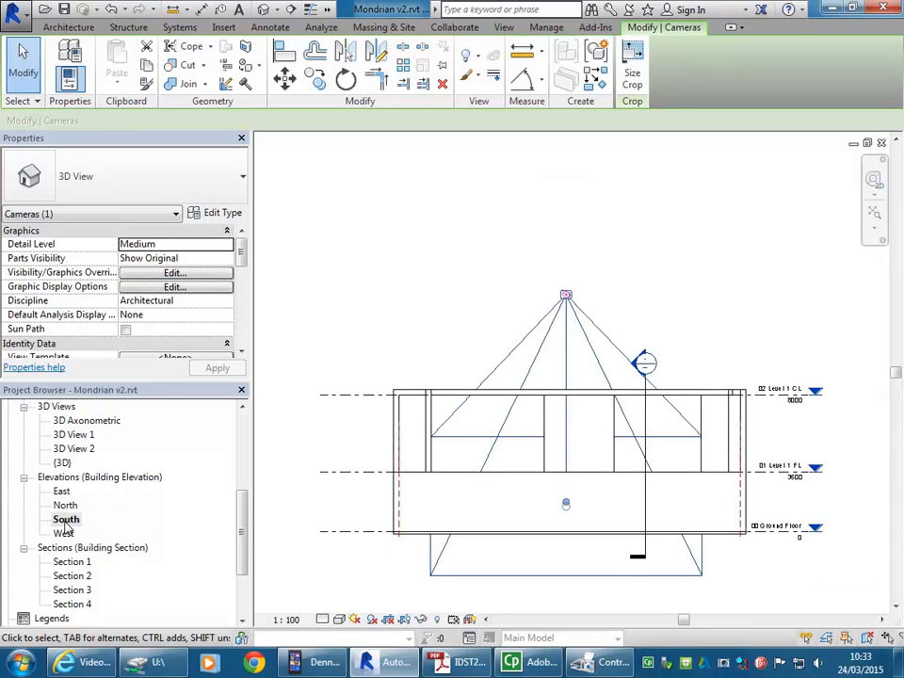
# Step: In the East elevation, move the camera eye directly above the target point and high over the roof
pyautogui.doubleClick(61, 491)
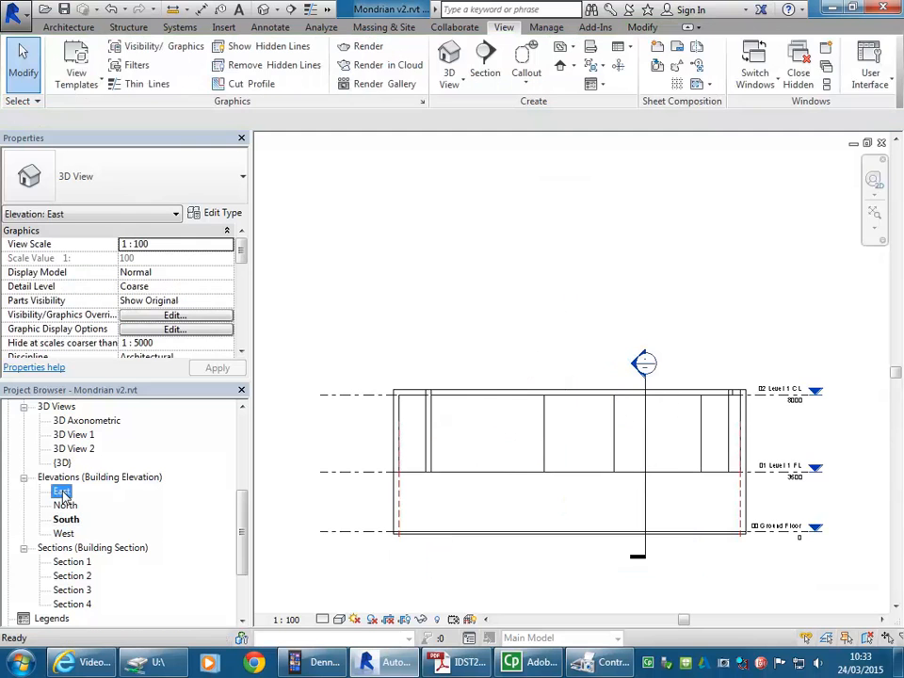
pyautogui.moveTo(444, 405); pyautogui.dragTo(437, 417, button='middle')
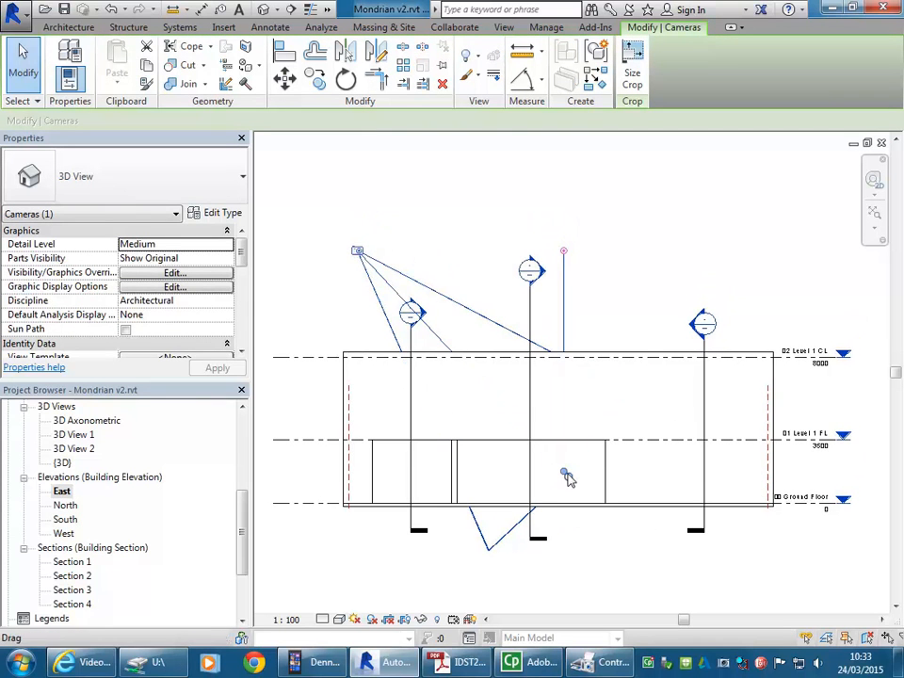
pyautogui.moveTo(694, 261); pyautogui.dragTo(646, 322, button='middle')
pyautogui.scroll(-3, 650, 281)
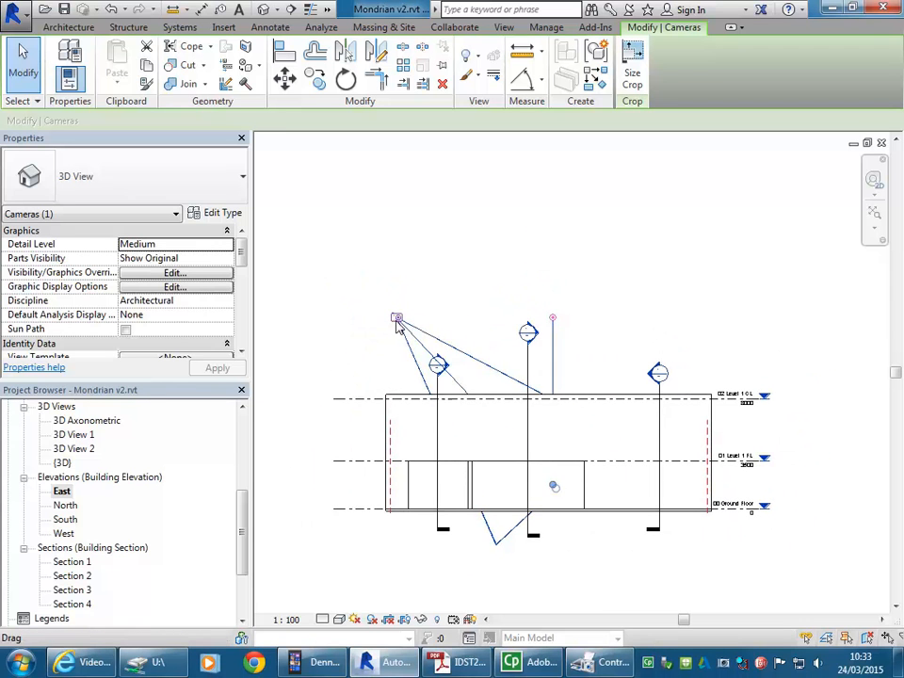
pyautogui.moveTo(397, 316); pyautogui.dragTo(553, 247)
pyautogui.scroll(-3, 412, 323)
pyautogui.moveTo(412, 323); pyautogui.dragTo(512, 341, button='middle')
pyautogui.moveTo(513, 339)
pyautogui.mouseDown()
pyautogui.moveTo(512, 314)
pyautogui.moveTo(512, 332)
pyautogui.mouseUp()
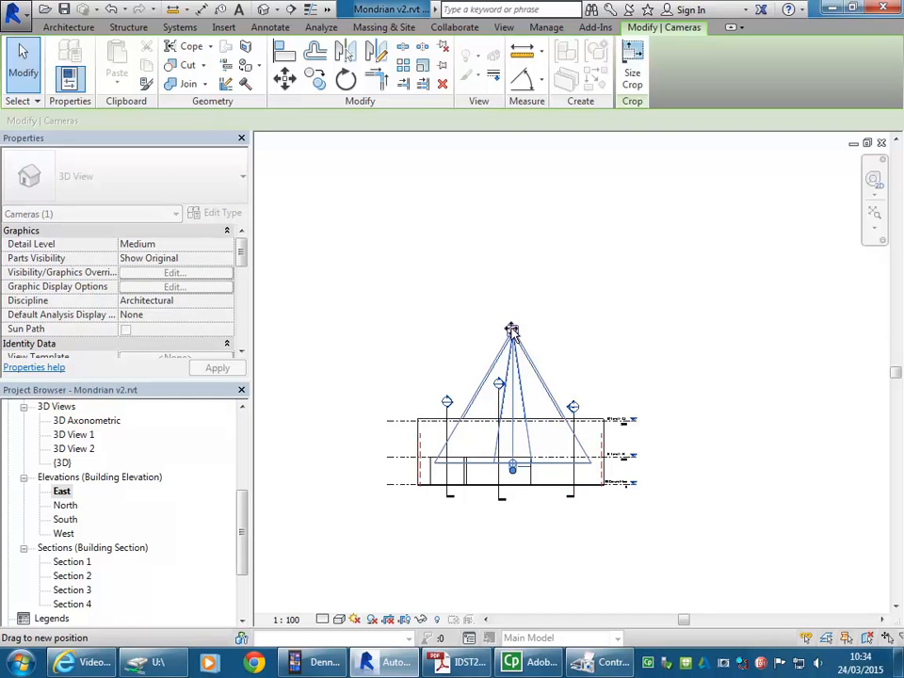
pyautogui.moveTo(511, 331); pyautogui.dragTo(511, 279)
# Step: Fine-tune the camera eye so it lines up exactly with the vertical line of the target
pyautogui.scroll(1, 450, 254)
pyautogui.moveTo(450, 279); pyautogui.dragTo(428, 288, button='middle')
pyautogui.scroll(4, 495, 273)
pyautogui.scroll(-1, 513, 297)
pyautogui.scroll(3, 508, 306)
pyautogui.scroll(2, 450, 271)
pyautogui.moveTo(508, 251); pyautogui.dragTo(481, 255)
pyautogui.scroll(6, 489, 248)
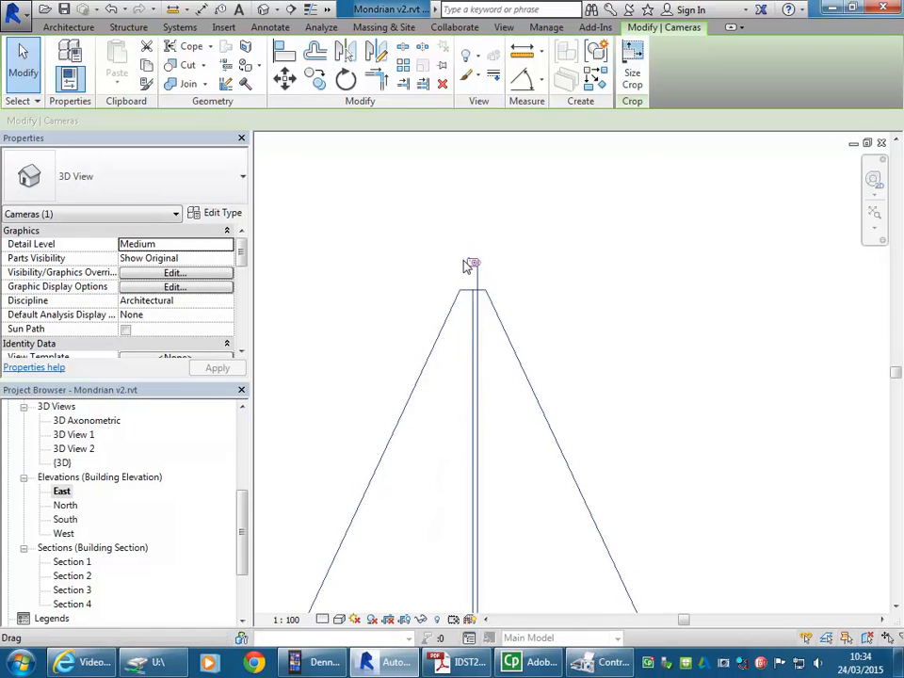
pyautogui.moveTo(469, 286); pyautogui.dragTo(399, 302, button='middle')
pyautogui.moveTo(421, 273); pyautogui.dragTo(437, 257)
# Step: Extend the camera's far clip plane down to just below the ground floor in the East elevation
pyautogui.scroll(-6, 423, 310)
pyautogui.moveTo(422, 312); pyautogui.dragTo(490, 291, button='middle')
pyautogui.scroll(-4, 491, 294)
pyautogui.scroll(-4, 482, 397)
pyautogui.moveTo(482, 397); pyautogui.dragTo(484, 329, button='middle')
pyautogui.scroll(2, 472, 428)
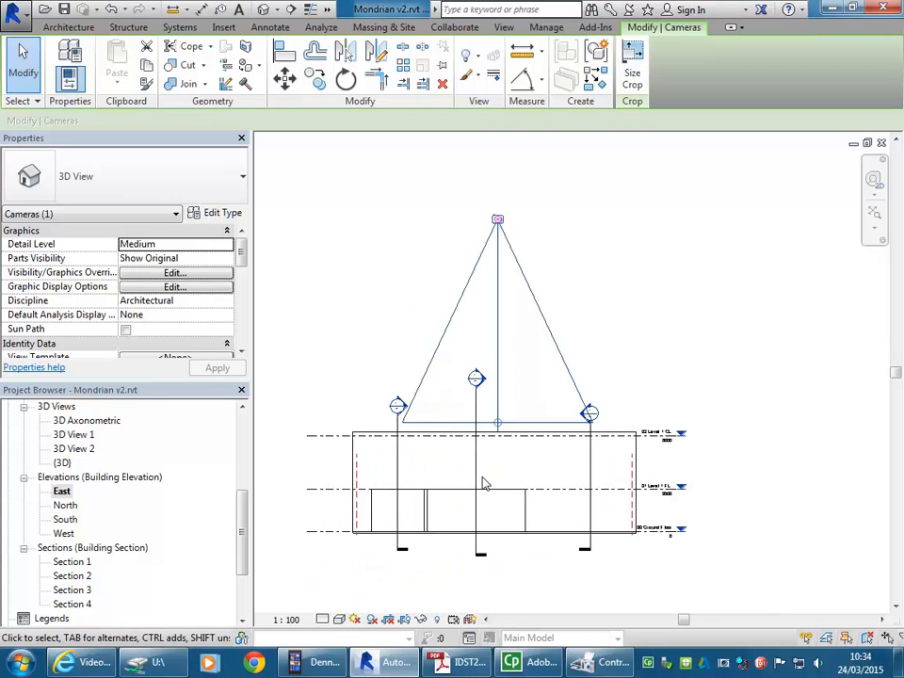
pyautogui.moveTo(482, 482); pyautogui.dragTo(484, 441, button='middle')
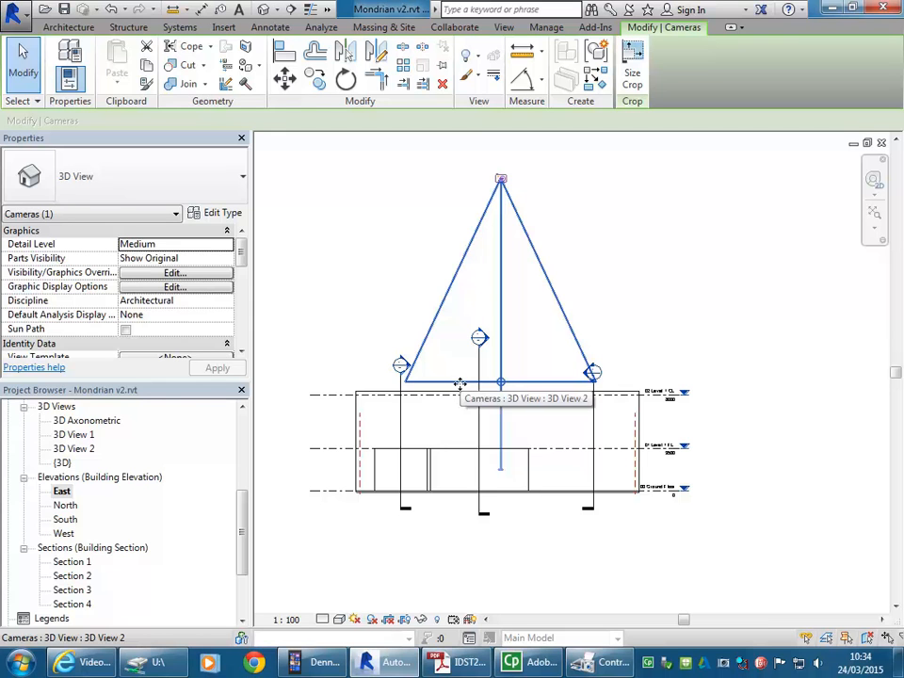
pyautogui.moveTo(501, 383); pyautogui.dragTo(500, 510)
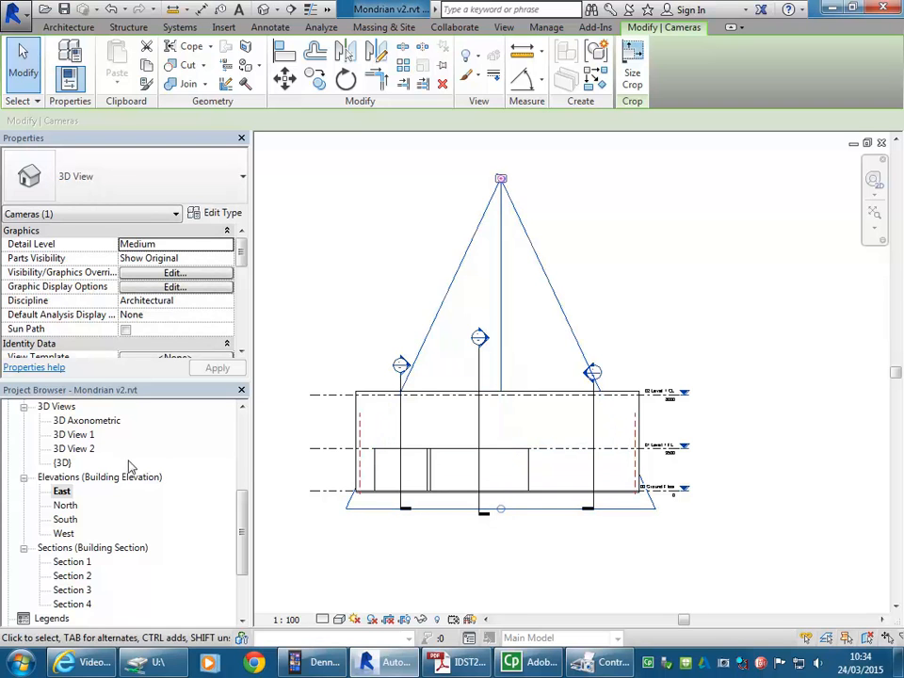
# Step: Open 3D View 2 and extend the upper, left and right edges of its crop region outward around the building
pyautogui.doubleClick(82, 449)
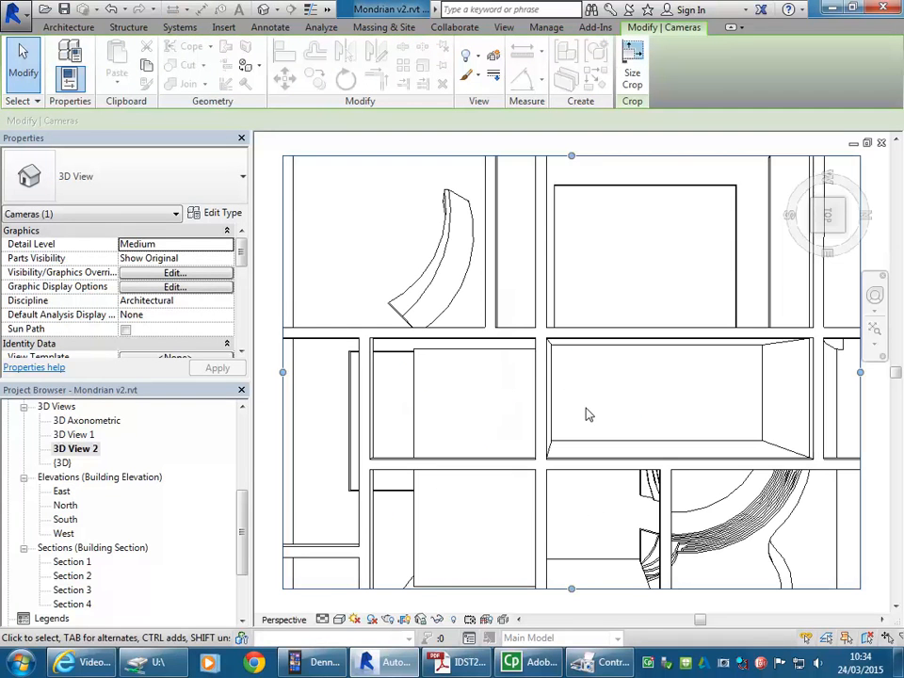
pyautogui.scroll(-1, 587, 414)
pyautogui.scroll(-1, 608, 409)
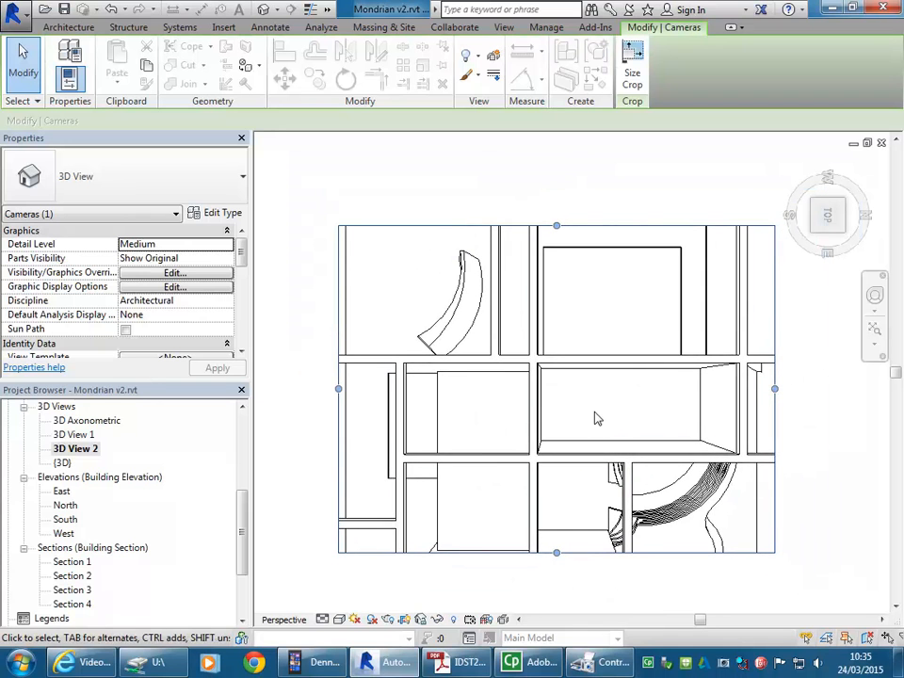
pyautogui.scroll(-1, 585, 418)
pyautogui.scroll(-1, 578, 417)
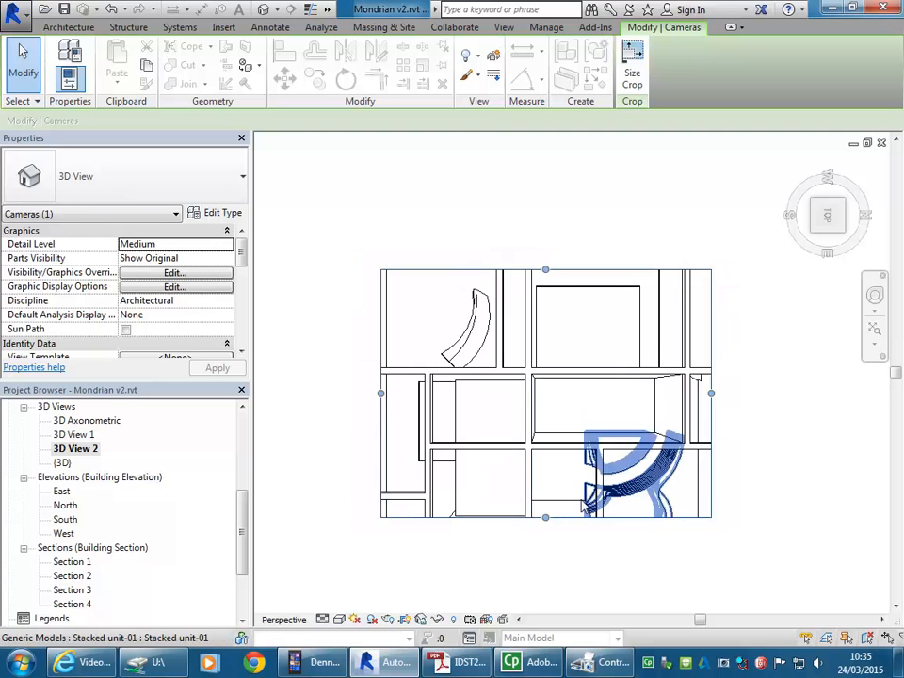
pyautogui.moveTo(545, 269); pyautogui.dragTo(541, 183)
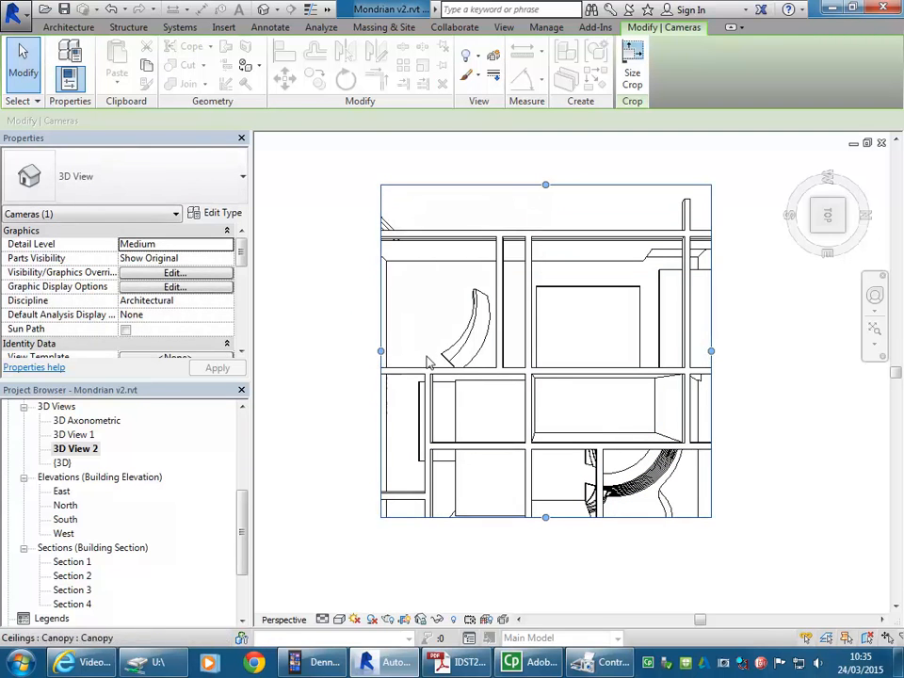
pyautogui.scroll(-1, 442, 381)
pyautogui.moveTo(390, 369); pyautogui.dragTo(289, 358)
pyautogui.moveTo(674, 377); pyautogui.dragTo(757, 367)
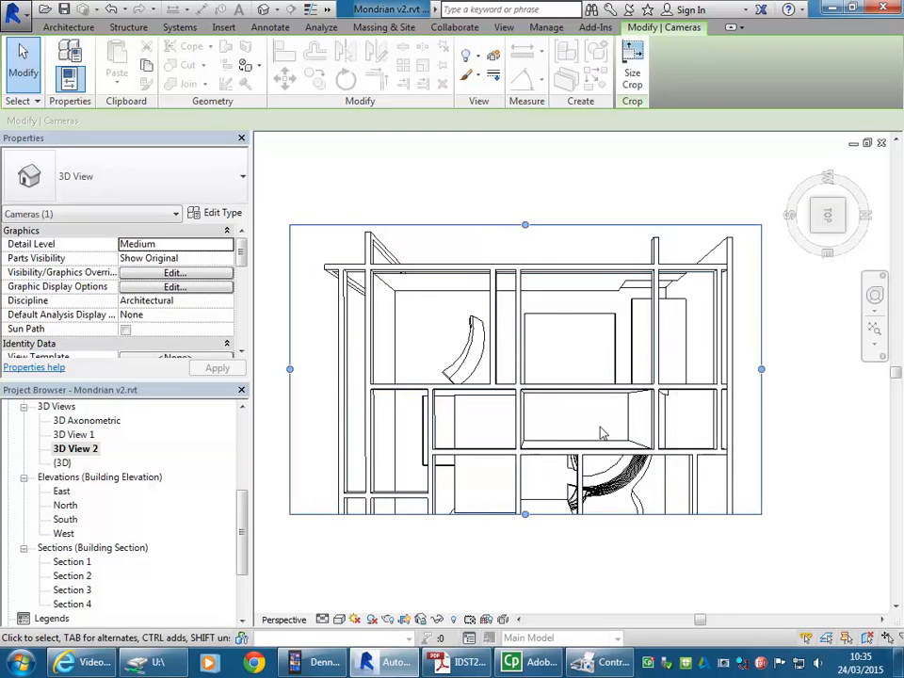
# Step: Extend the crop region's lower edge below the building, raise its upper edge slightly and deselect it
pyautogui.scroll(-1, 554, 498)
pyautogui.moveTo(554, 498); pyautogui.dragTo(561, 383, button='middle')
pyautogui.moveTo(531, 397); pyautogui.dragTo(527, 515)
pyautogui.moveTo(537, 390); pyautogui.dragTo(535, 454, button='middle')
pyautogui.scroll(1, 536, 455)
pyautogui.moveTo(520, 173); pyautogui.dragTo(520, 153)
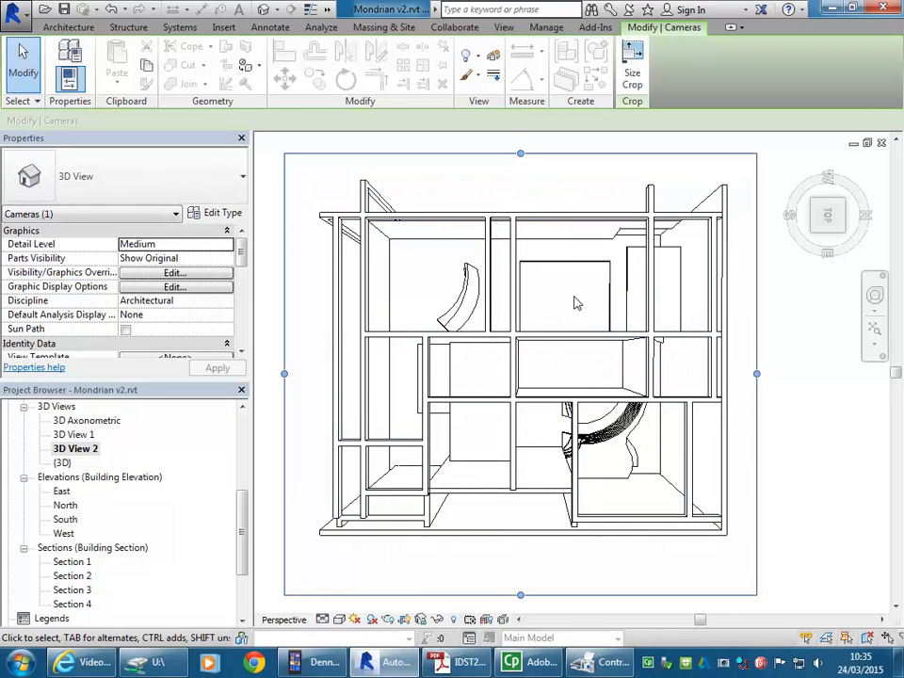
pyautogui.press('Escape')
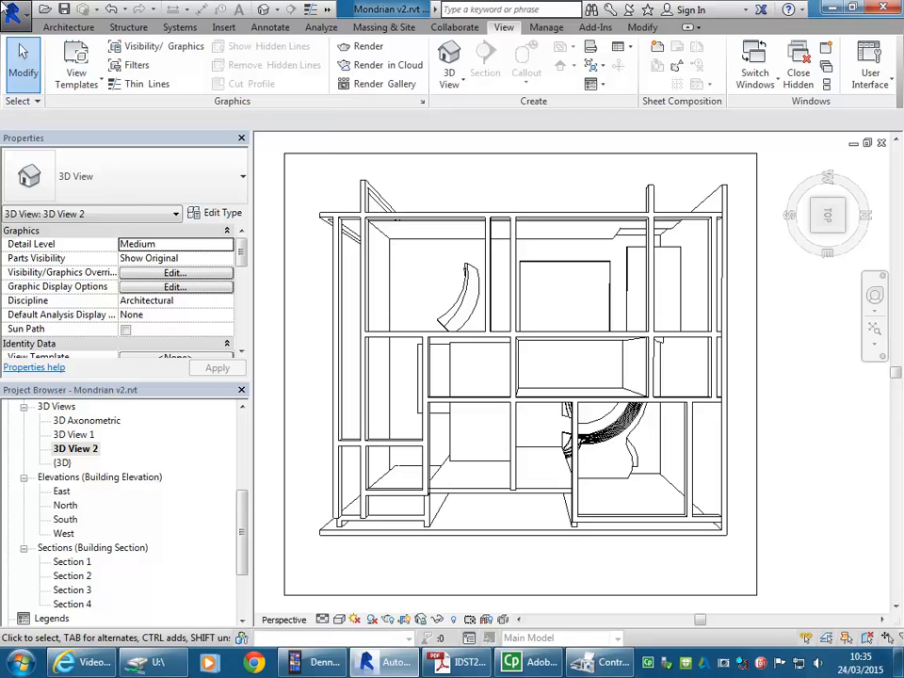
# Step: Check the A3 landscape print setup, preview the current 3D View 2 window on Adobe PDF and return to the print settings
pyautogui.click(13, 12)
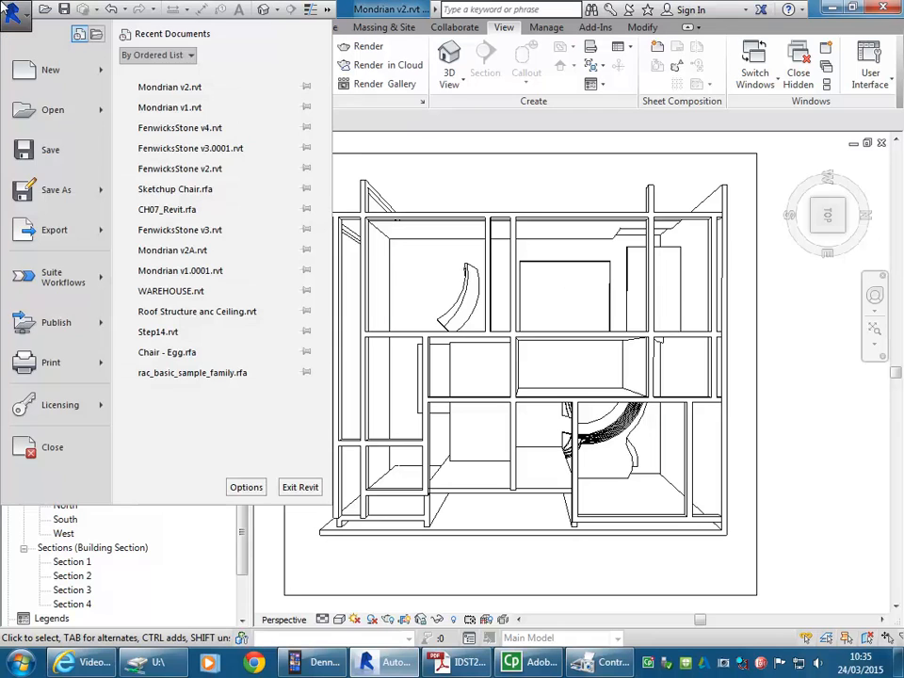
pyautogui.click(45, 363)
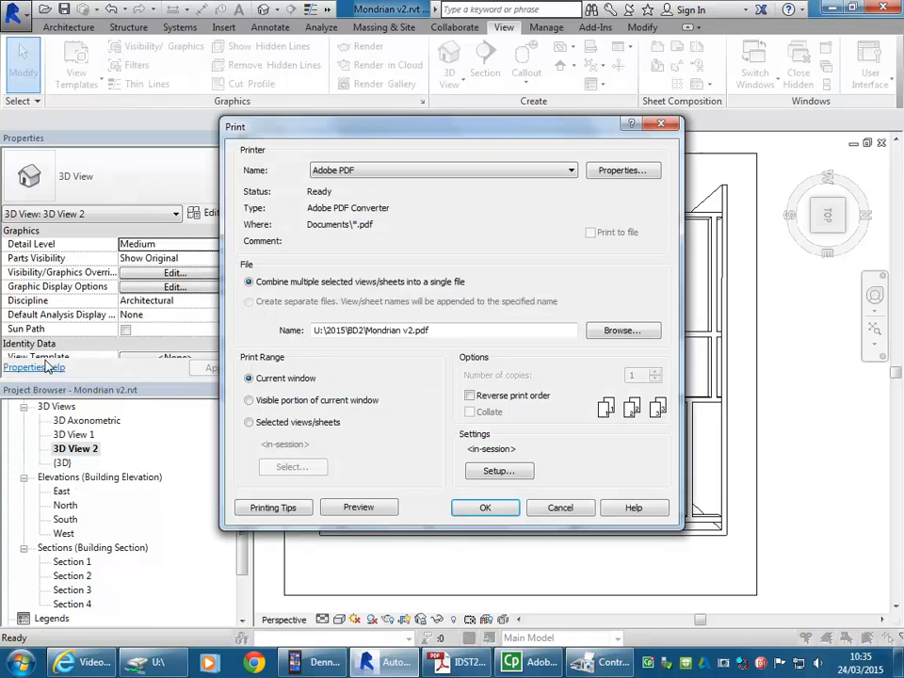
pyautogui.click(497, 473)
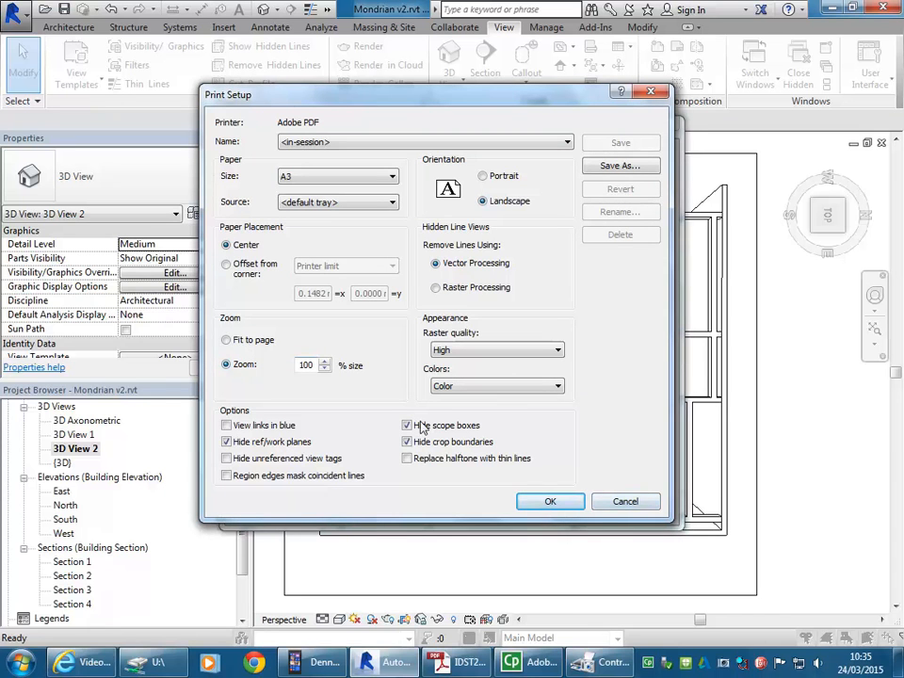
pyautogui.click(640, 502)
pyautogui.click(353, 503)
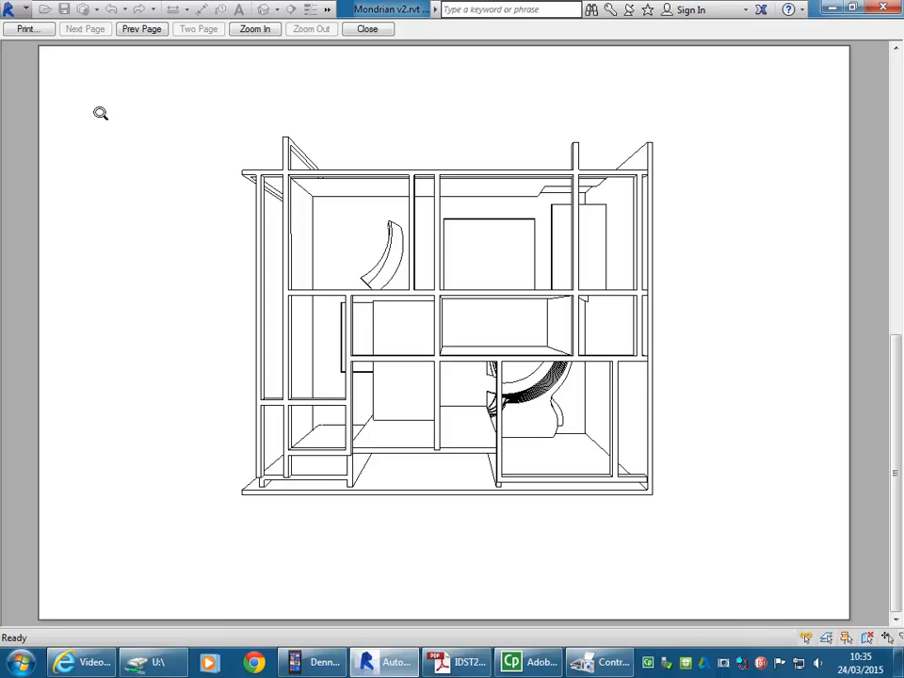
pyautogui.click(27, 29)
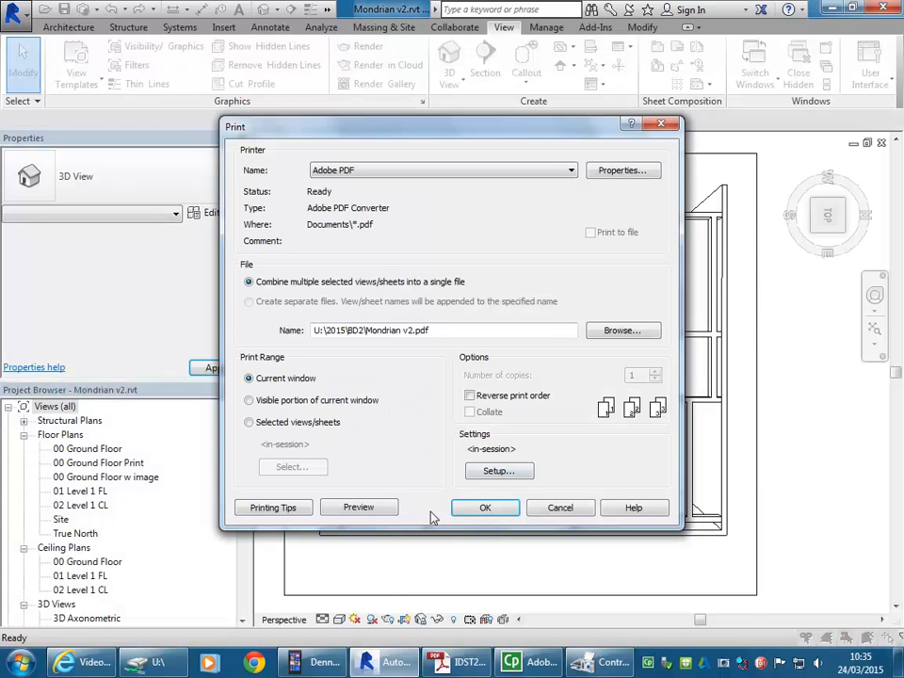
# Step: Print the top-down camera view to PDF, saving it in the BD2 folder as Mondrian Plan Perspective.pdf
pyautogui.click(481, 509)
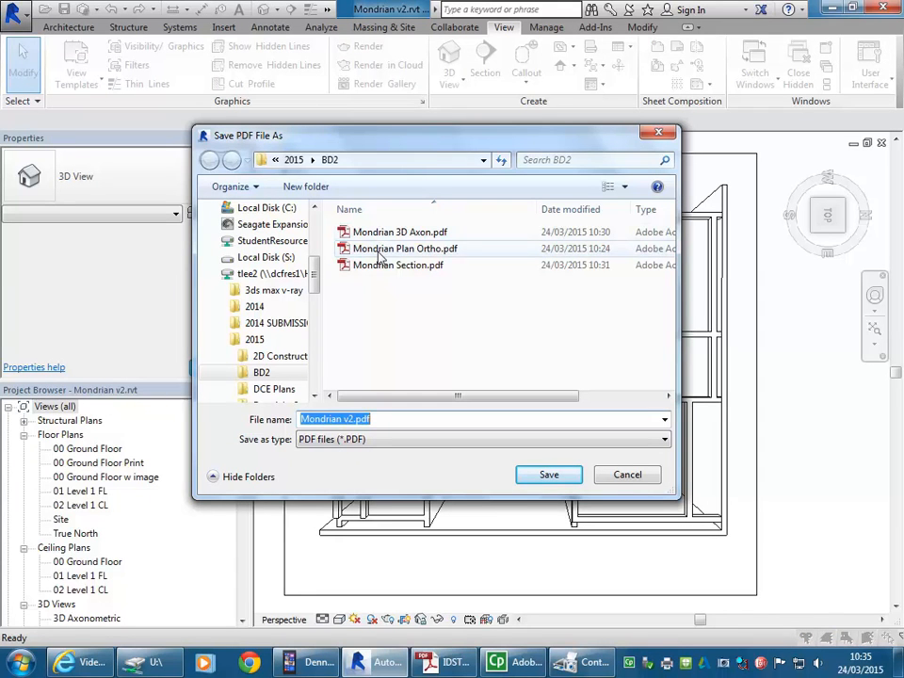
pyautogui.click(381, 250)
pyautogui.click(365, 420)
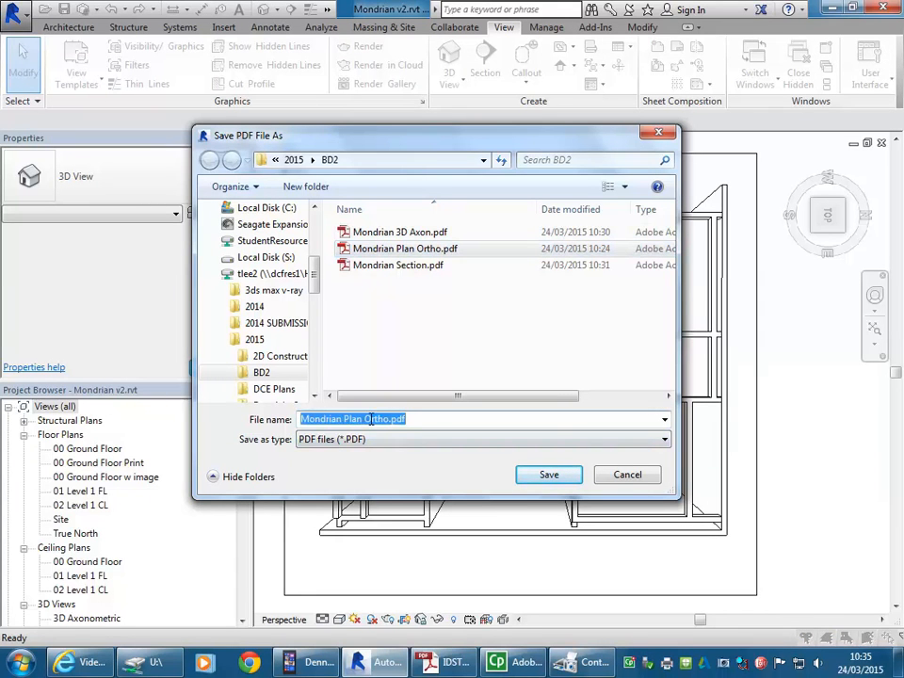
pyautogui.moveTo(364, 418); pyautogui.dragTo(378, 420)
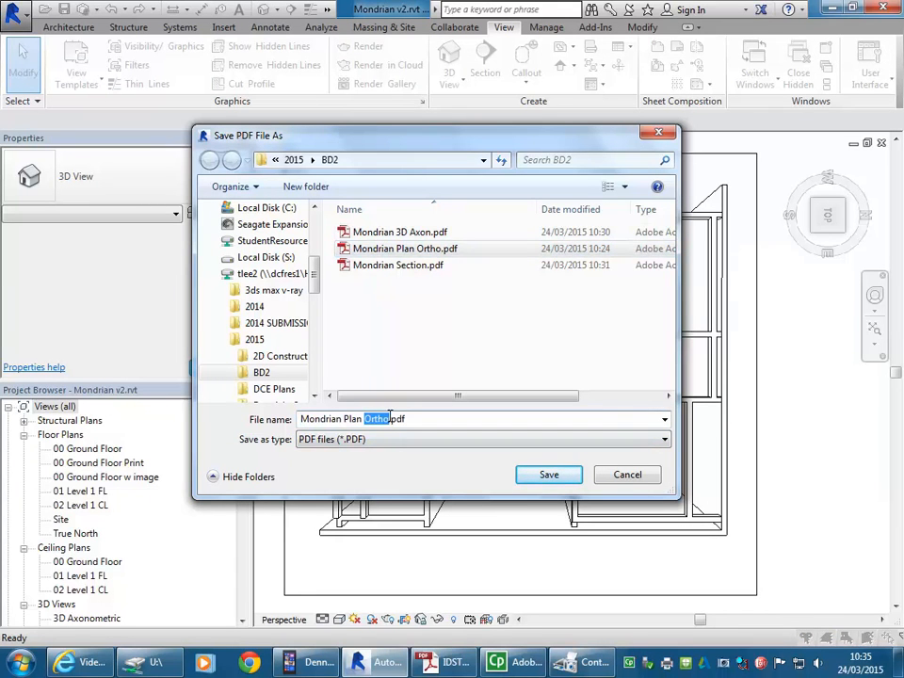
pyautogui.write('Perspective')
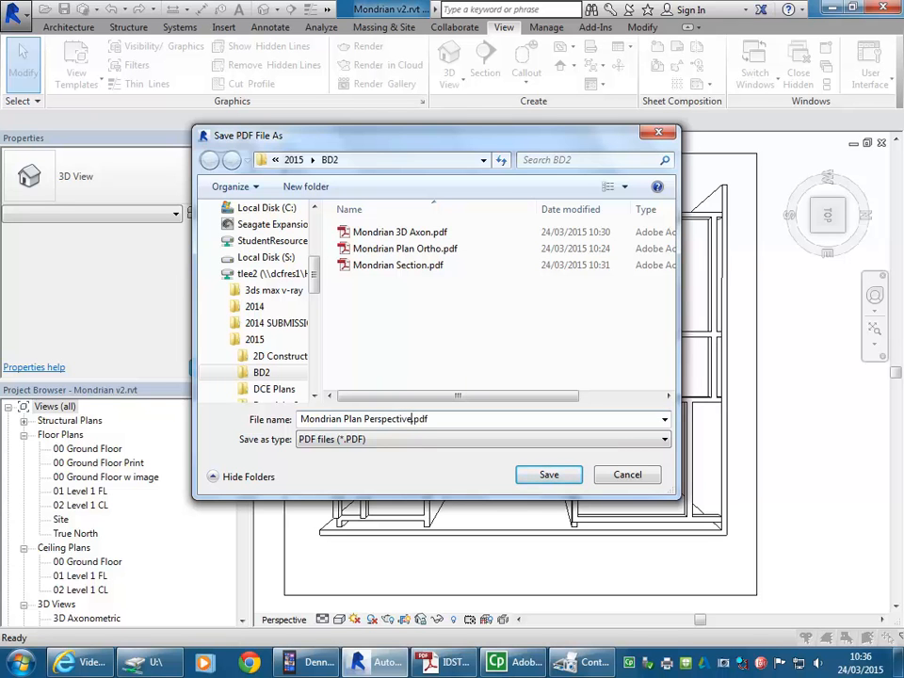
pyautogui.click(545, 476)
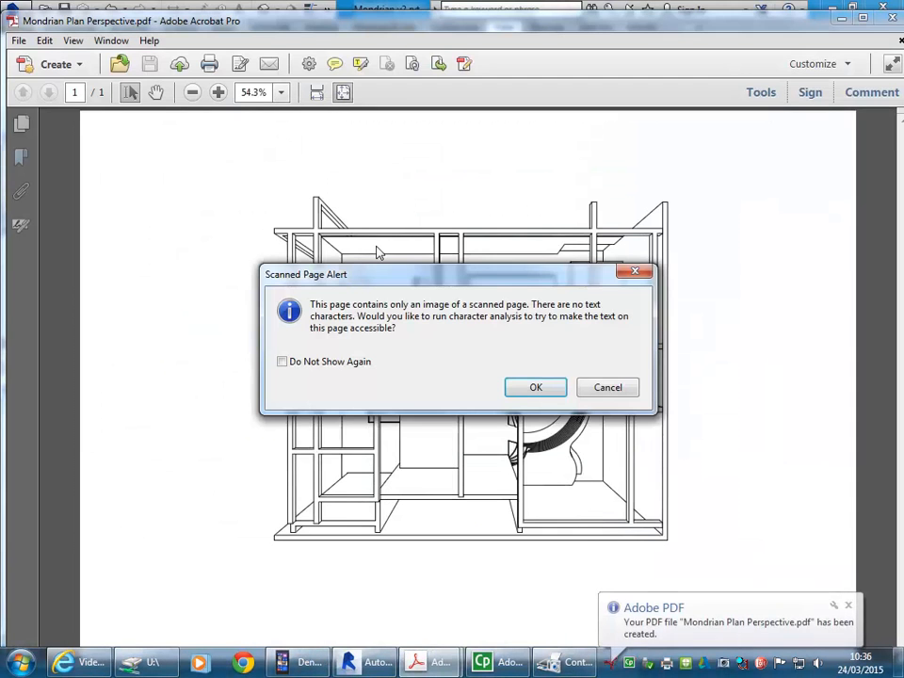
# Step: Decline text recognition for the new PDF in Acrobat and close it to return to Revit
pyautogui.click(520, 384)
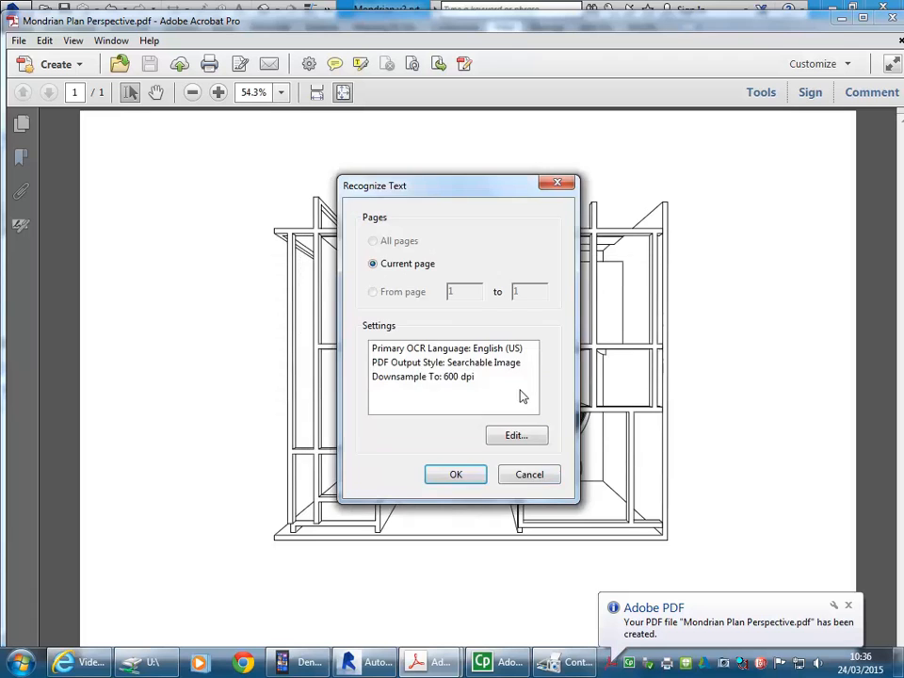
pyautogui.click(529, 475)
pyautogui.click(590, 476)
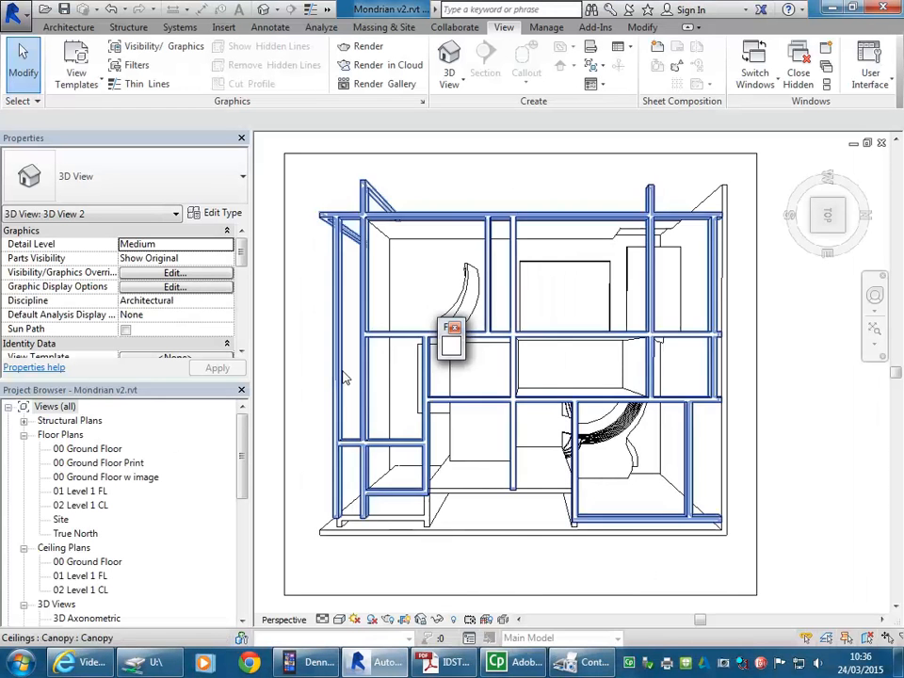
pyautogui.press('Escape')
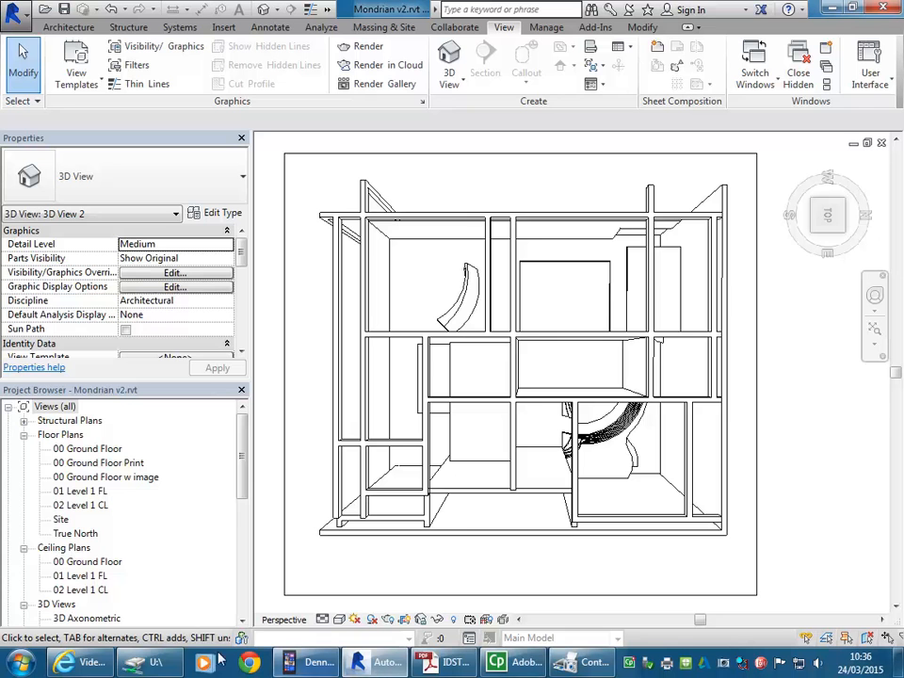
# Step: Switch to Windows Explorer and open the 2015\BD2 folder on the U: drive
pyautogui.press('super+e')
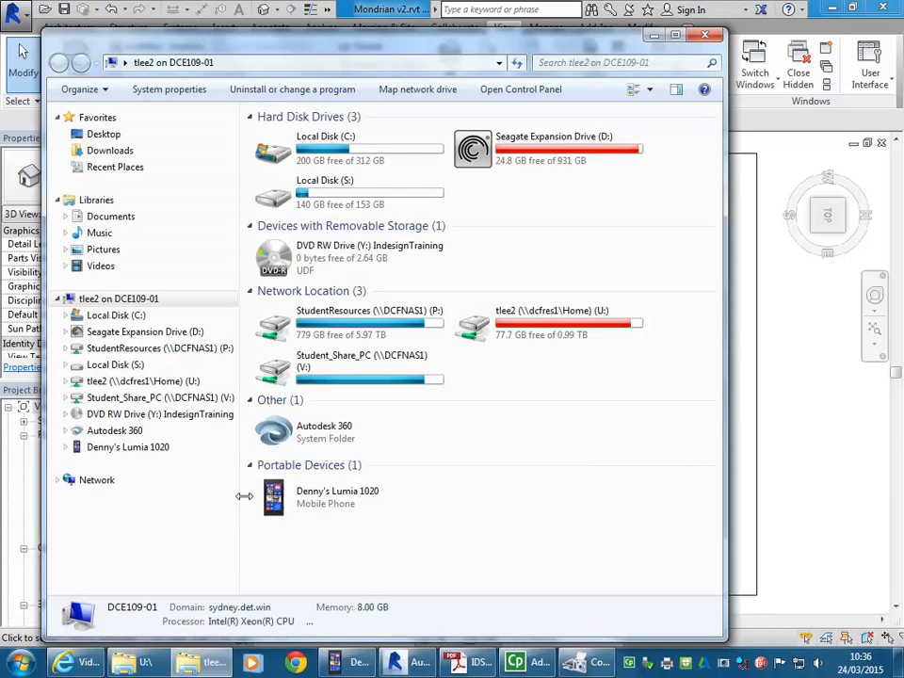
pyautogui.doubleClick(527, 322)
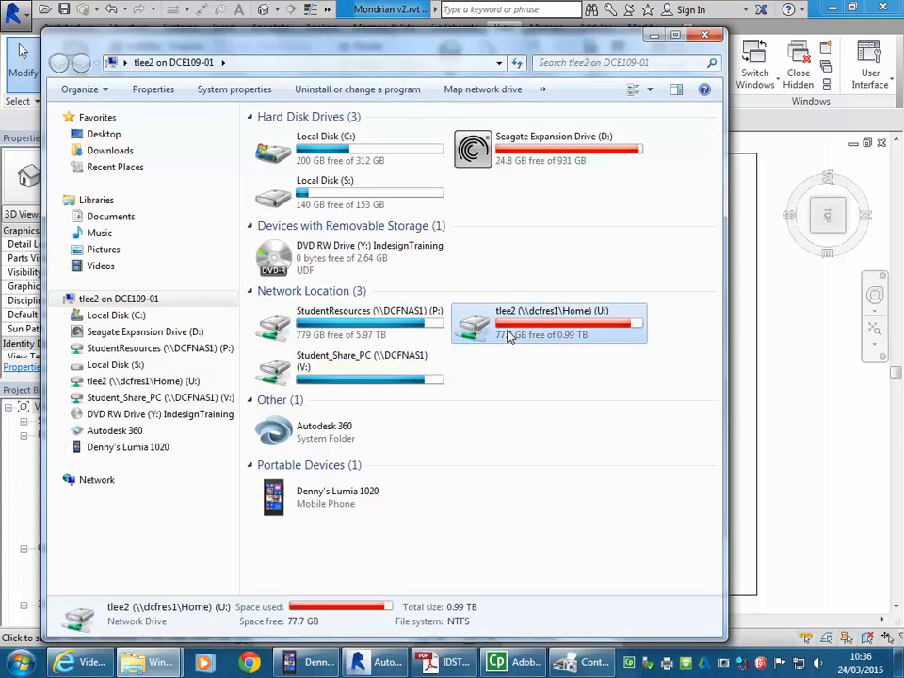
pyautogui.doubleClick(287, 183)
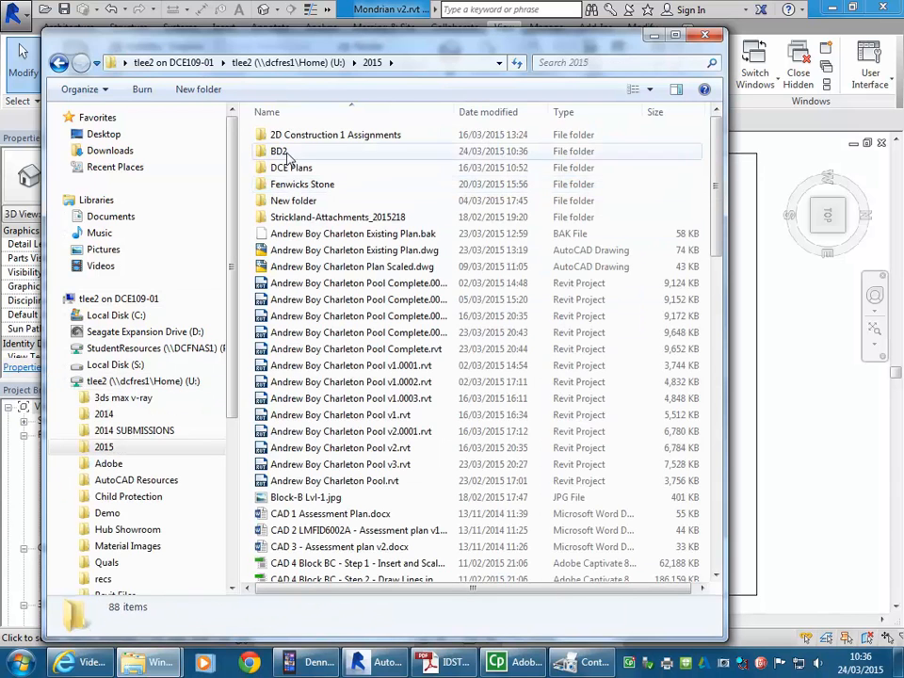
pyautogui.doubleClick(285, 153)
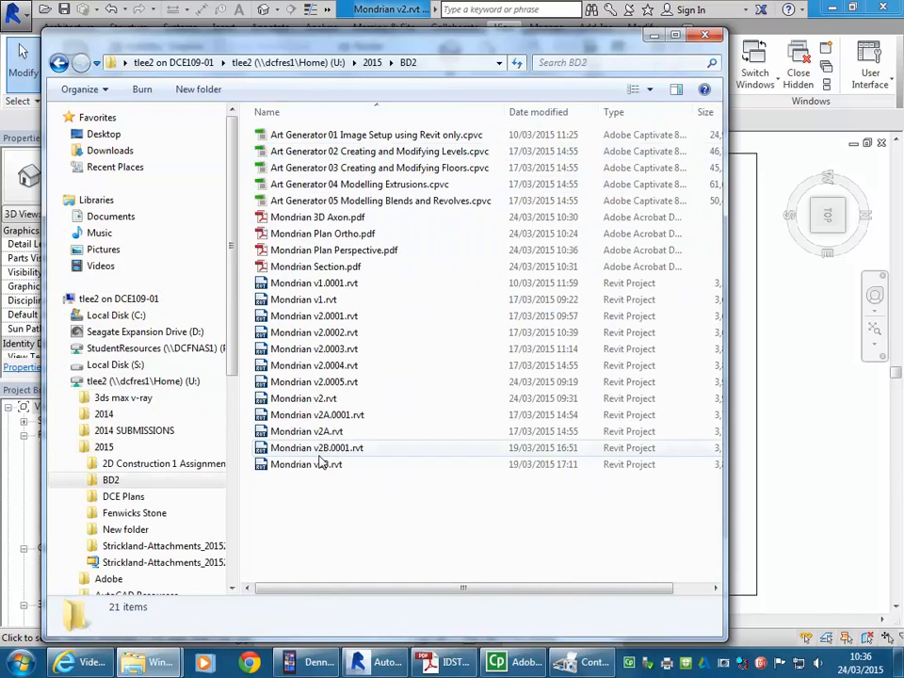
# Step: Check the Mondrian 3D Axon, Plan Ortho, Plan Perspective and Section PDFs in the BD2 folder
pyautogui.click(315, 219)
pyautogui.click(306, 234)
pyautogui.click(306, 250)
pyautogui.click(306, 267)
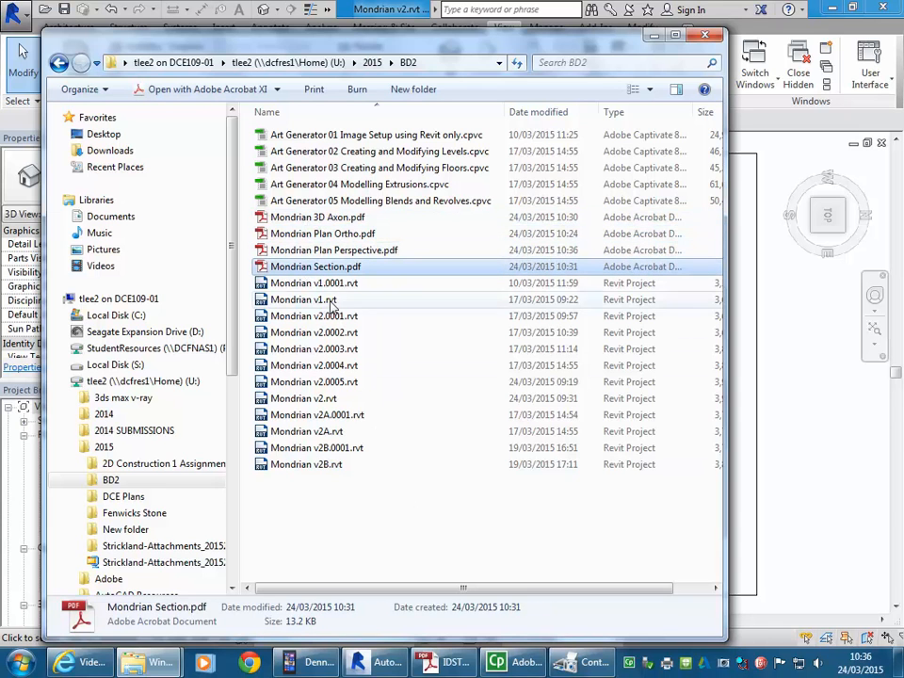
pyautogui.click(356, 515)
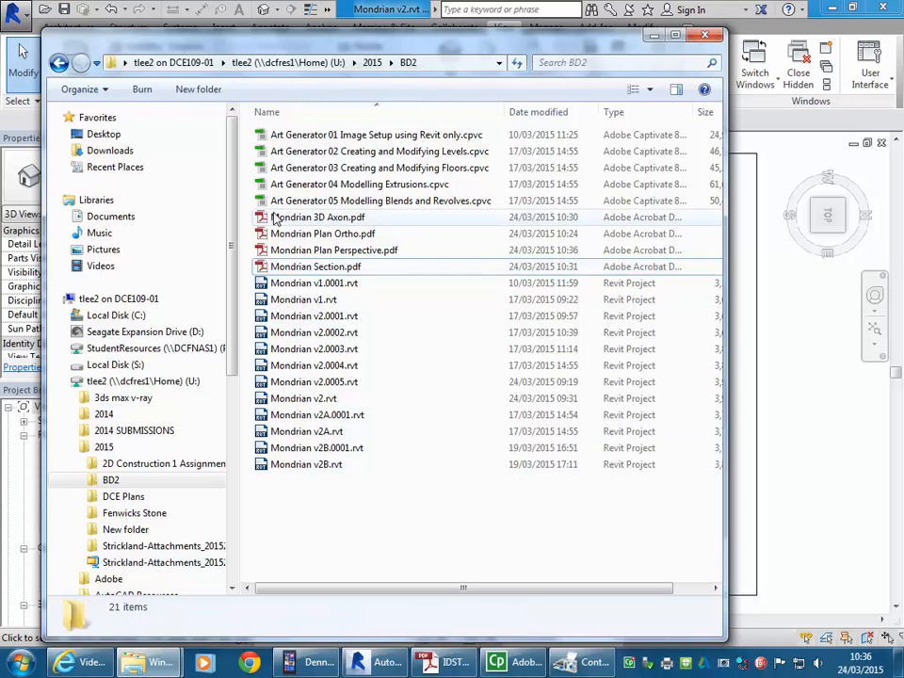
# Step: Review which programs can open Mondrian Plan Ortho.pdf, including the default program choice, and close the dialog
pyautogui.click(302, 238)
pyautogui.rightClick(301, 237)
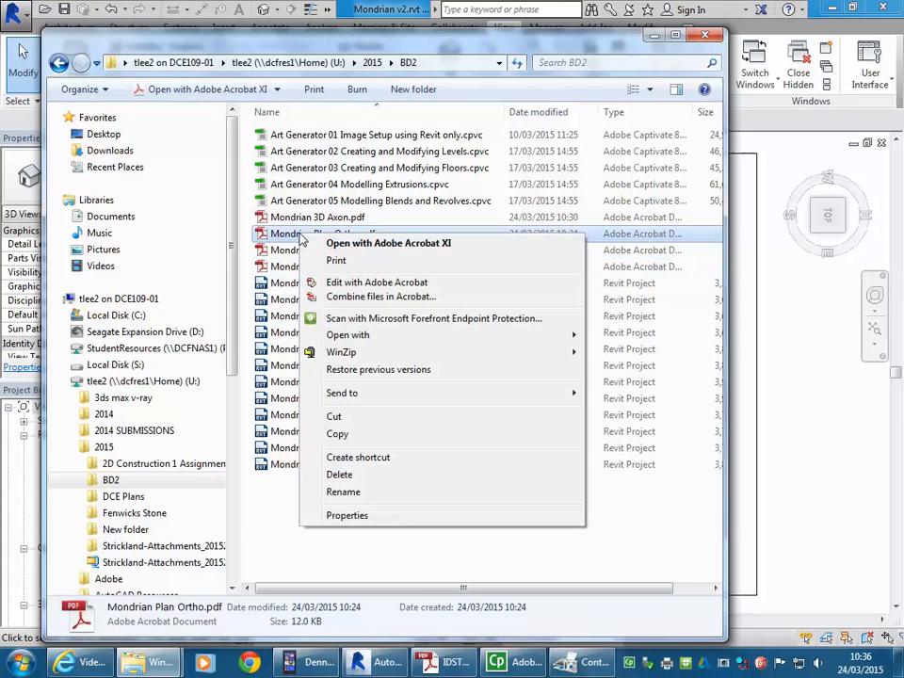
pyautogui.moveTo(310, 335)
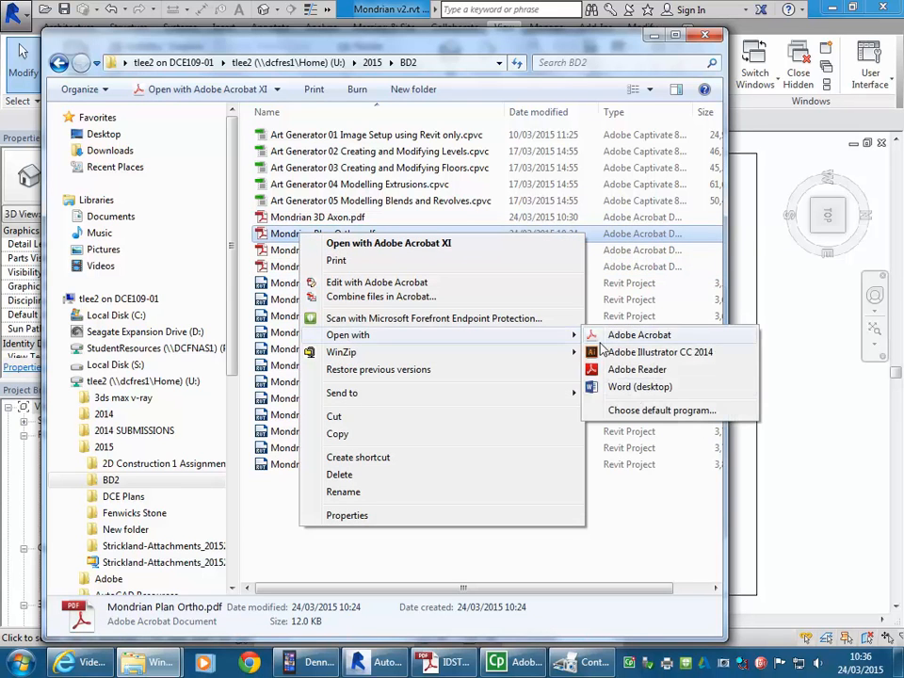
pyautogui.click(658, 411)
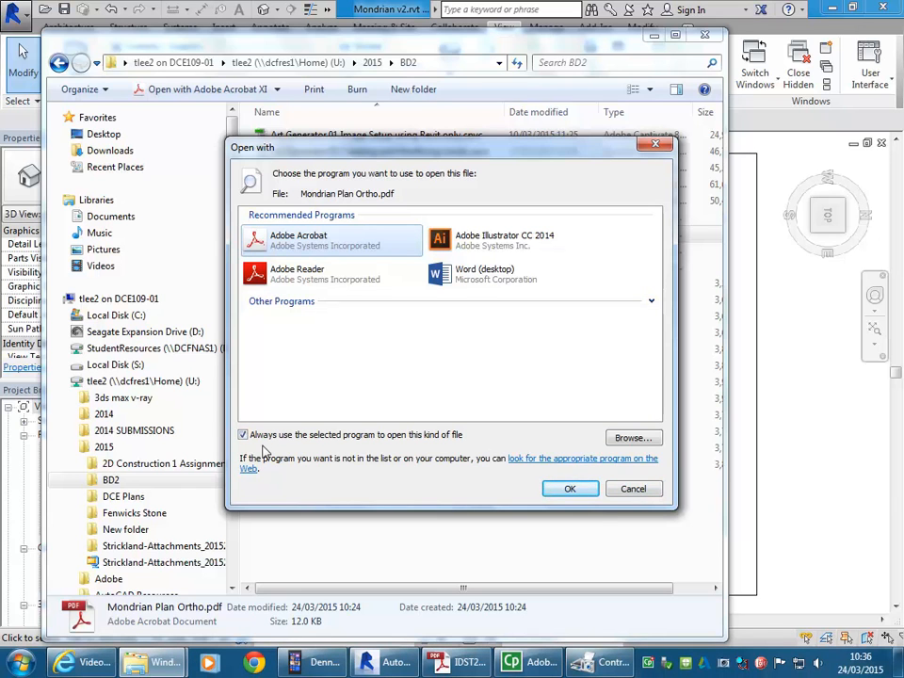
pyautogui.click(569, 489)
pyautogui.click(245, 468)
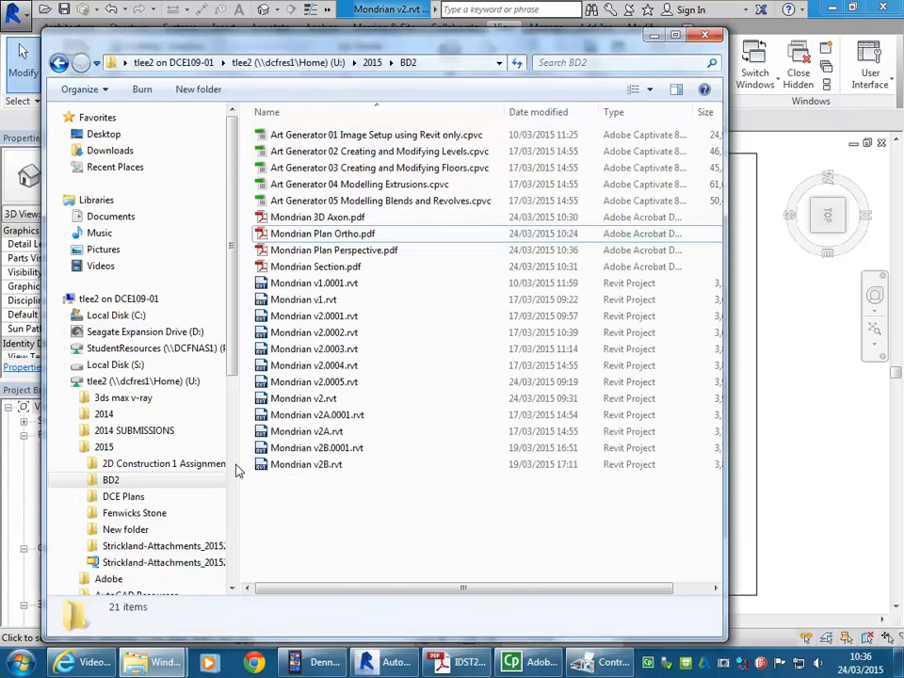
# Step: Find and launch Adobe Photoshop CC 2014 and maximize its window
pyautogui.click(19, 661)
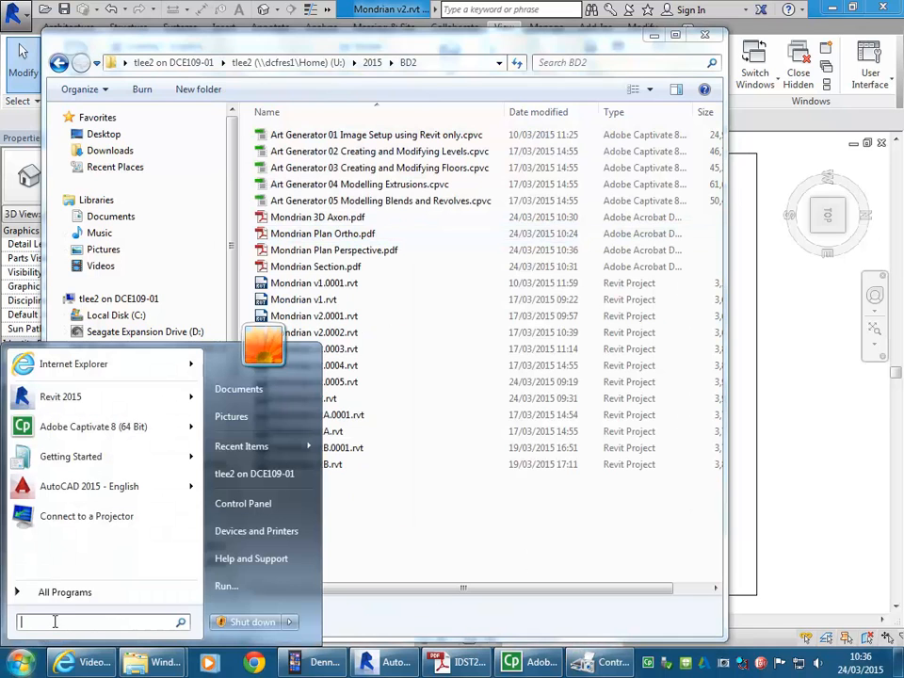
pyautogui.write('a')
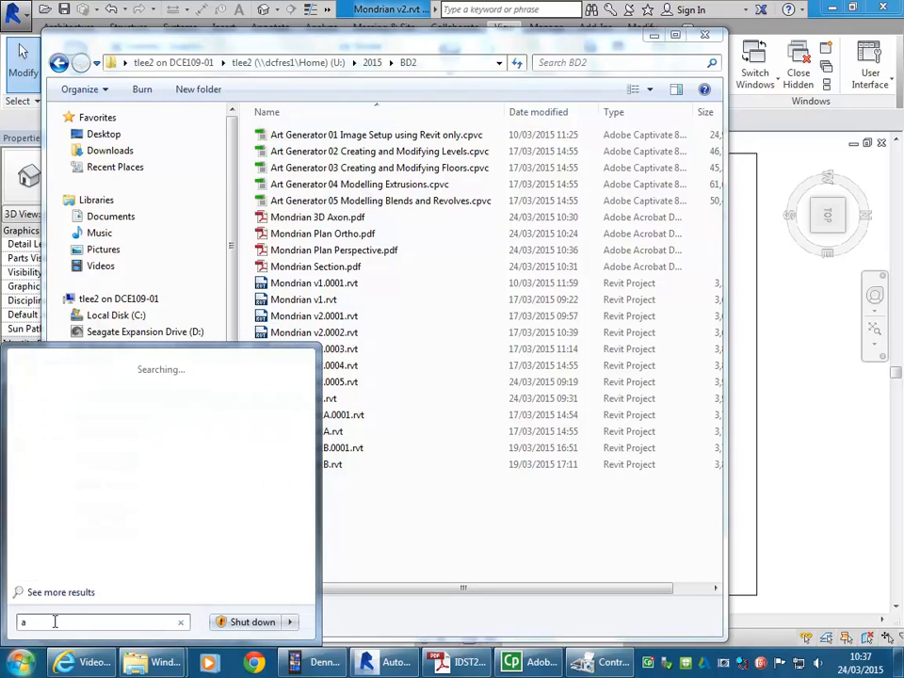
pyautogui.write('dobe ph')
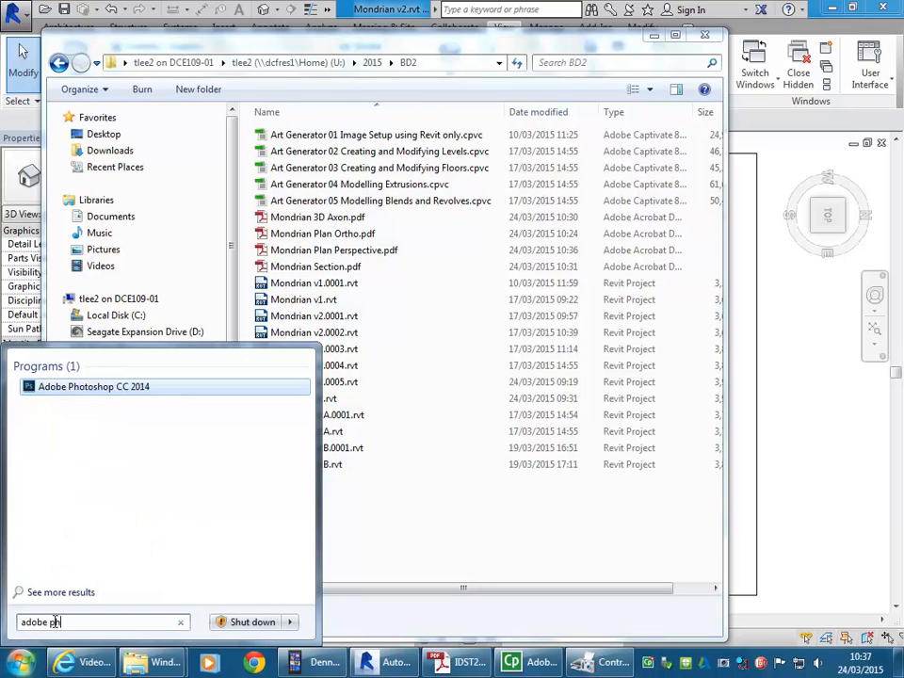
pyautogui.click(78, 389)
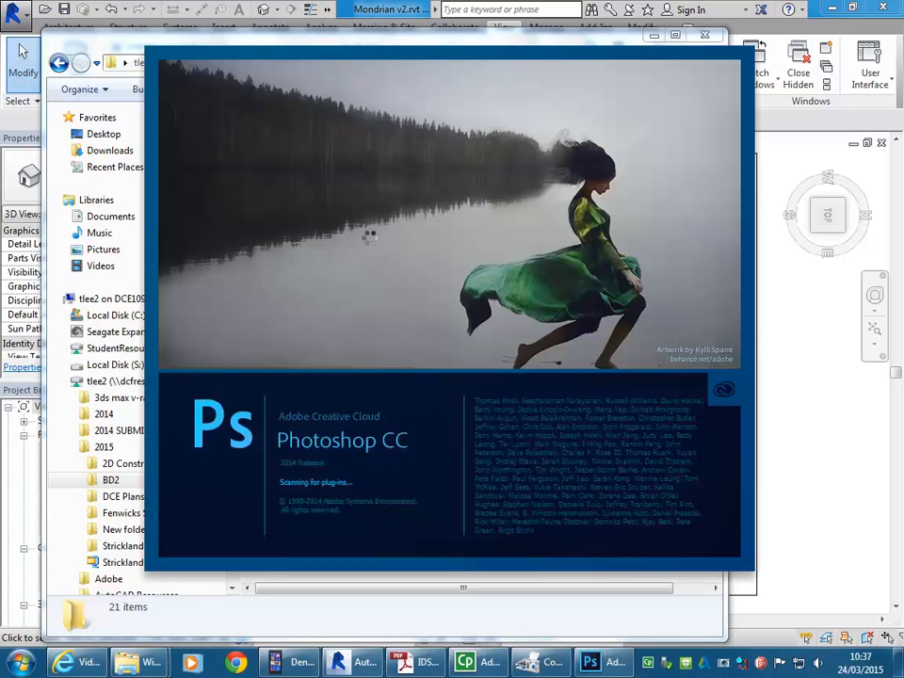
pyautogui.moveTo(351, 669)
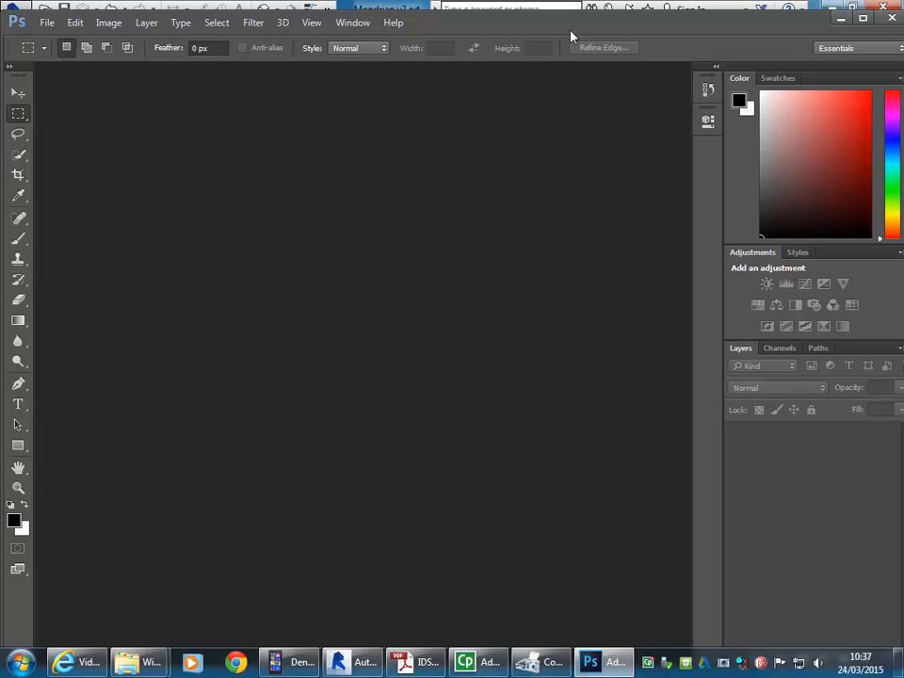
pyautogui.doubleClick(601, 29)
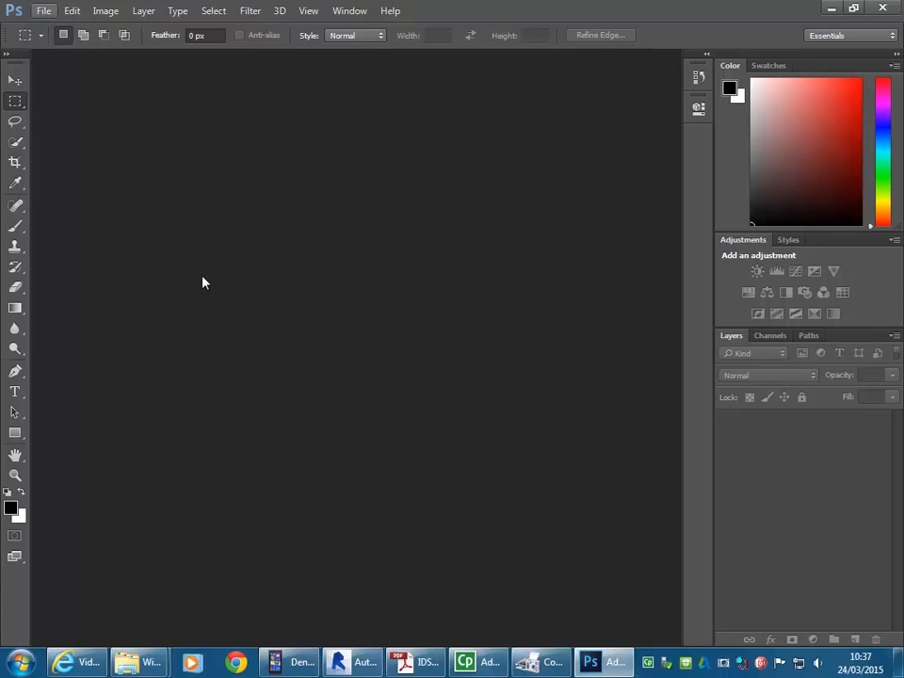
# Step: Open Mondrian Plan Ortho.pdf from the U: drive's 2015\BD2 folder for import
pyautogui.click(43, 10)
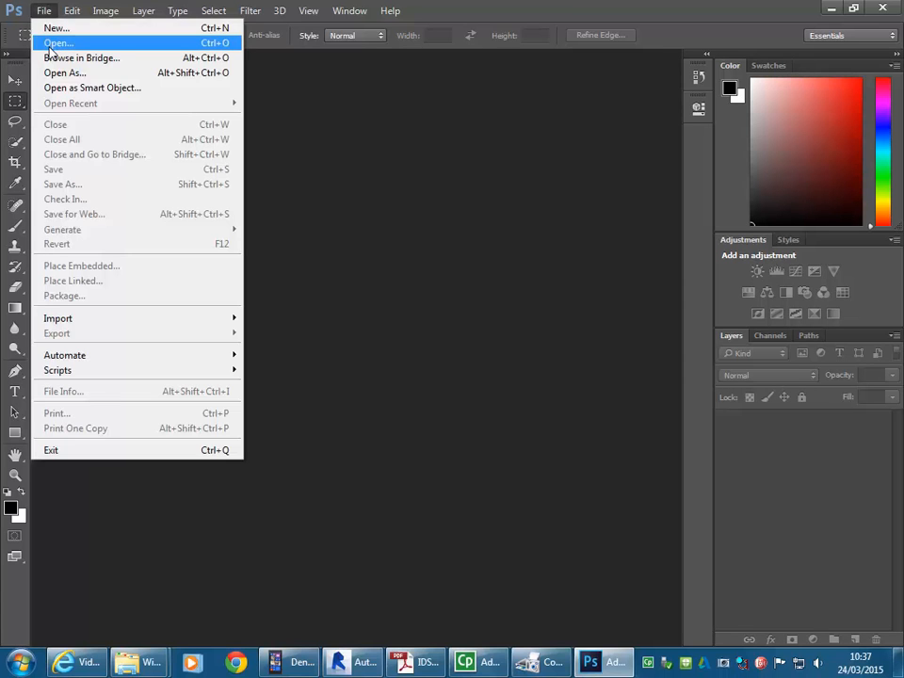
pyautogui.click(55, 43)
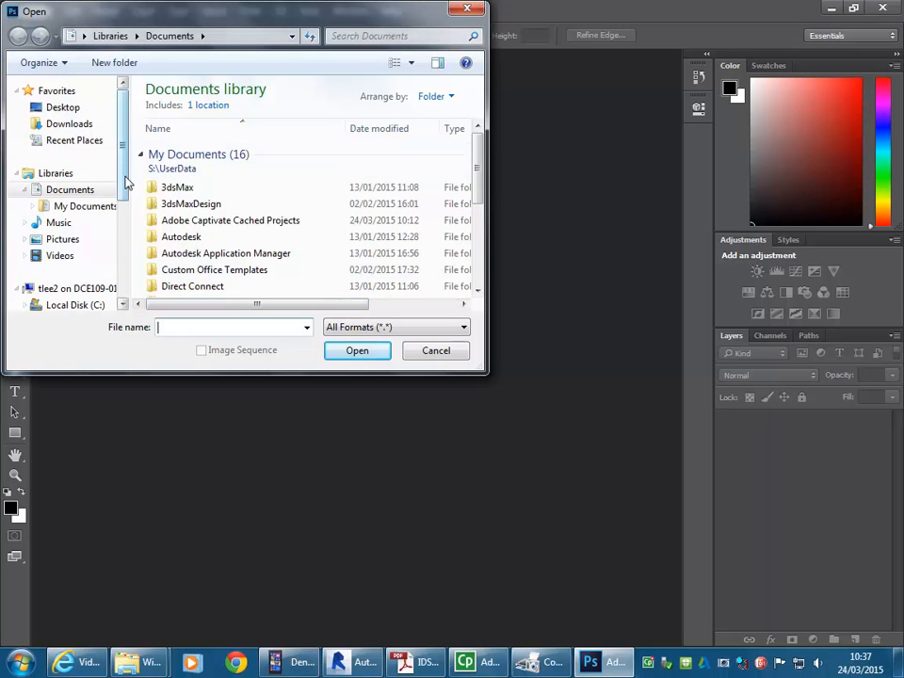
pyautogui.moveTo(125, 181); pyautogui.dragTo(124, 218)
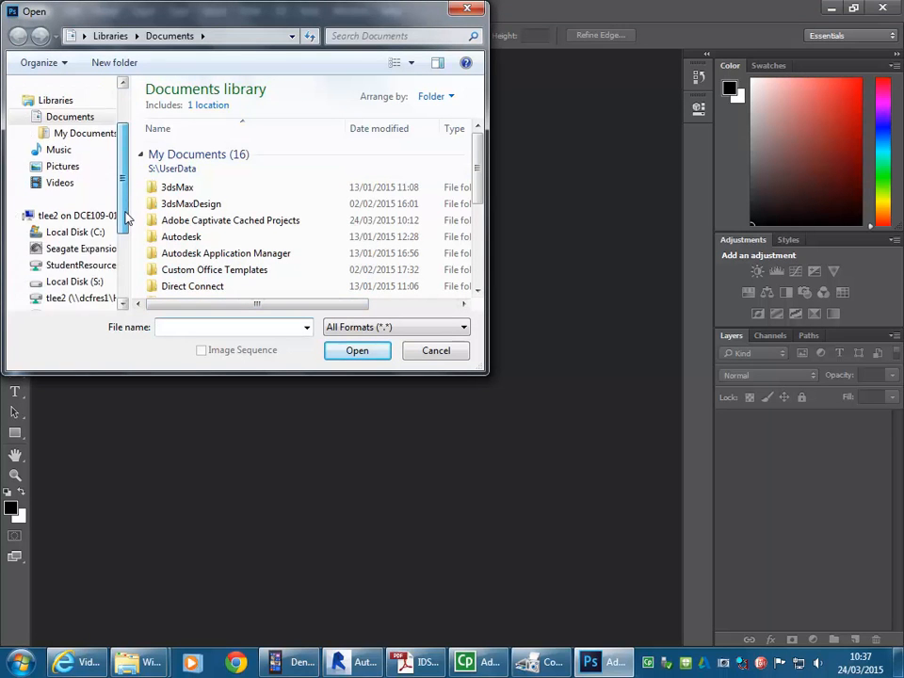
pyautogui.click(73, 298)
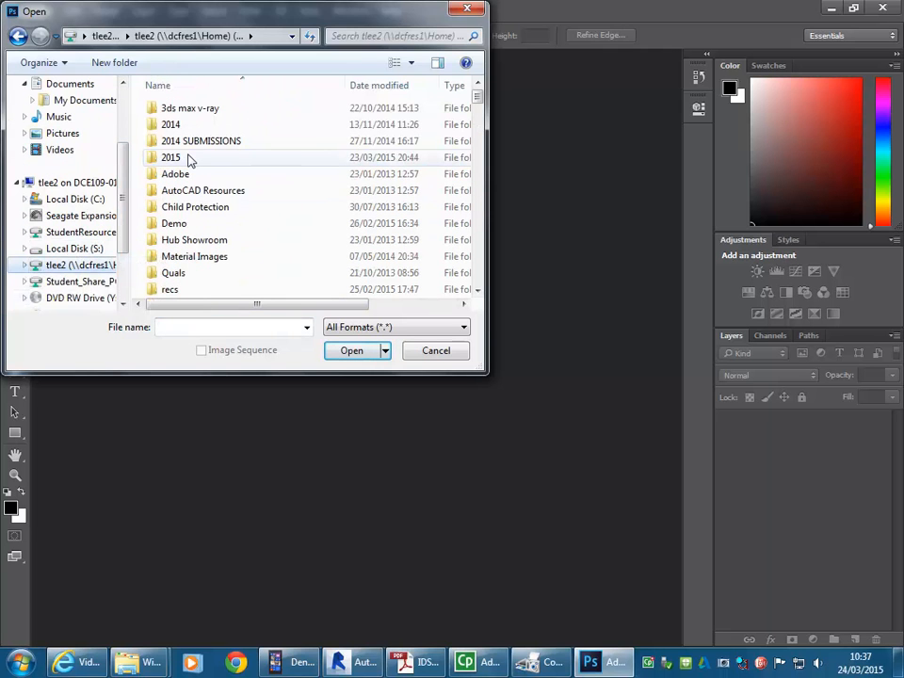
pyautogui.doubleClick(188, 160)
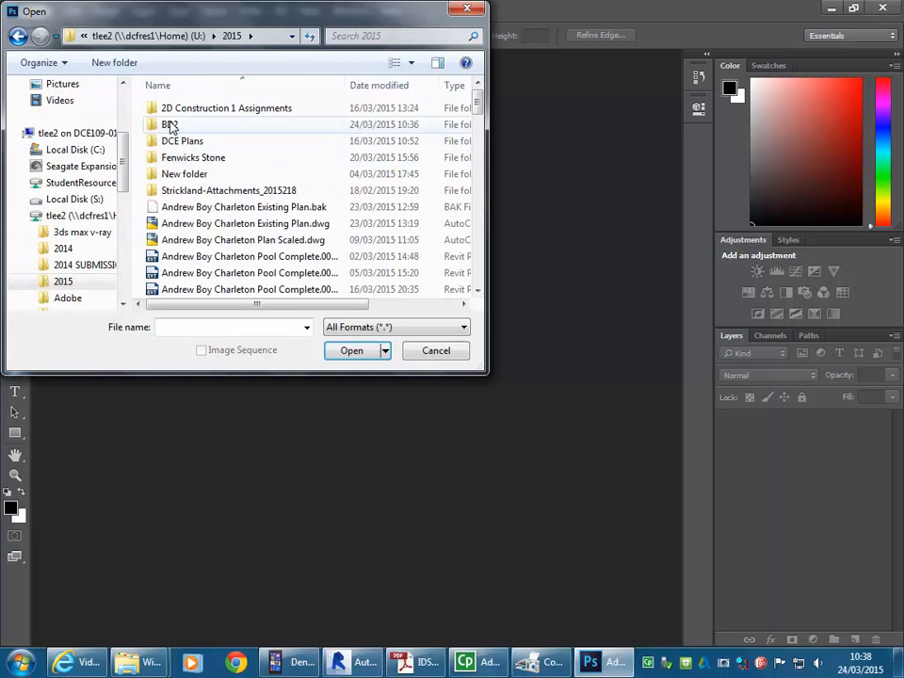
pyautogui.doubleClick(169, 124)
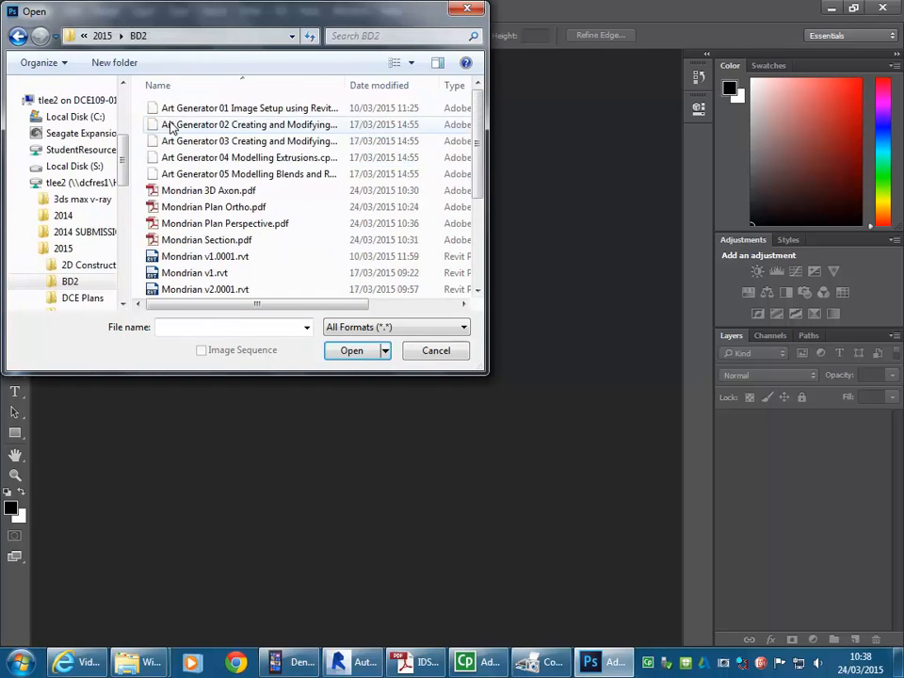
pyautogui.click(212, 206)
pyautogui.click(351, 351)
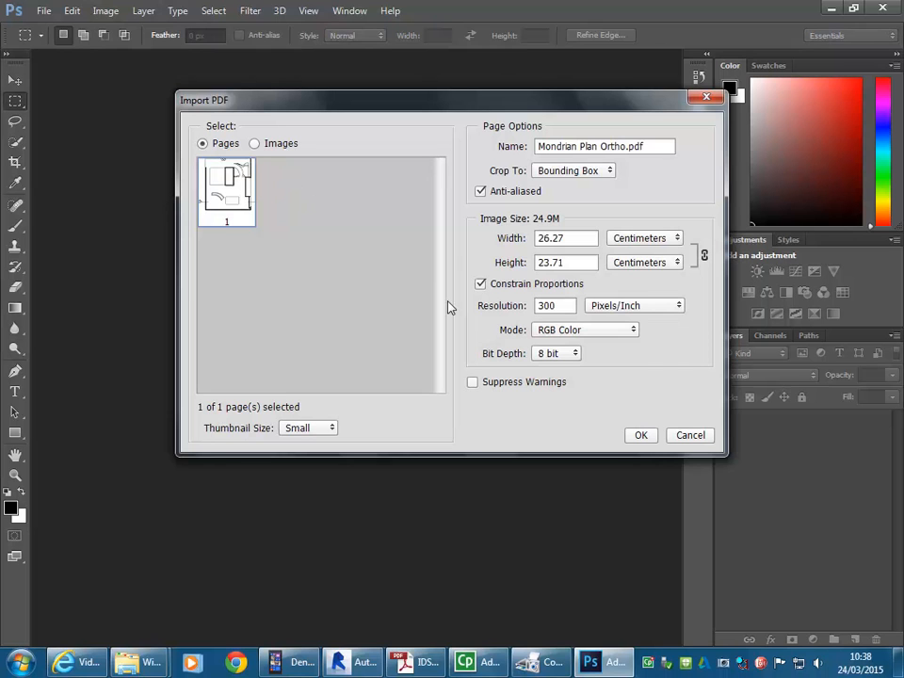
# Step: Import the plan page at 300 pixels/inch in 8-bit RGB Color, cropped to its bounding box
pyautogui.click(565, 306)
pyautogui.moveTo(565, 308); pyautogui.dragTo(518, 316)
pyautogui.click(565, 306)
pyautogui.click(641, 435)
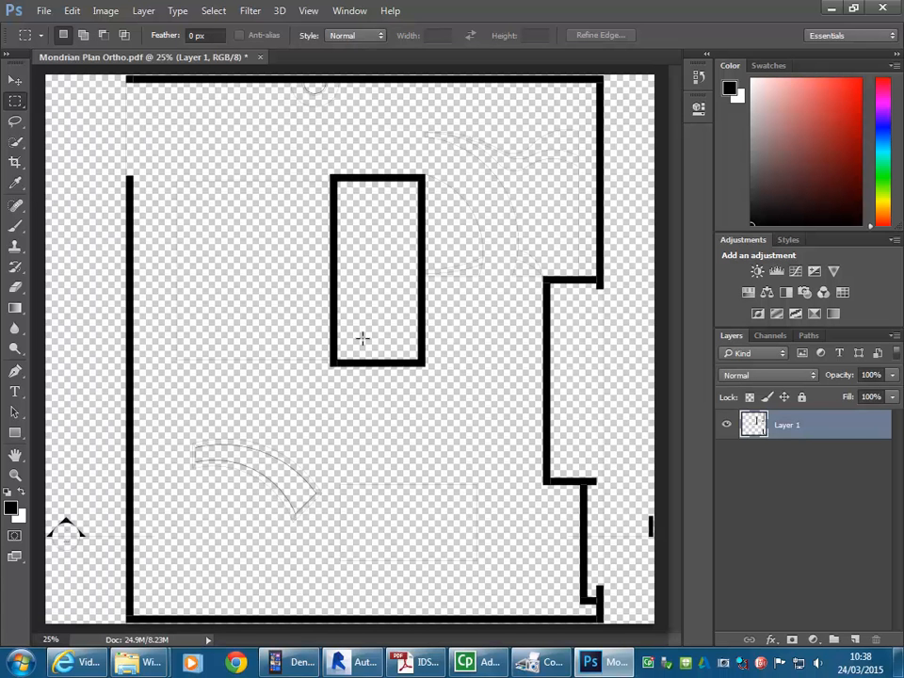
# Step: Inspect the imported plan's line work and transparent background up close around the curved element
pyautogui.keyDown('alt'); pyautogui.scroll(3, 273, 513); pyautogui.keyUp('alt')
pyautogui.keyDown('alt'); pyautogui.scroll(4, 335, 516); pyautogui.keyUp('alt')
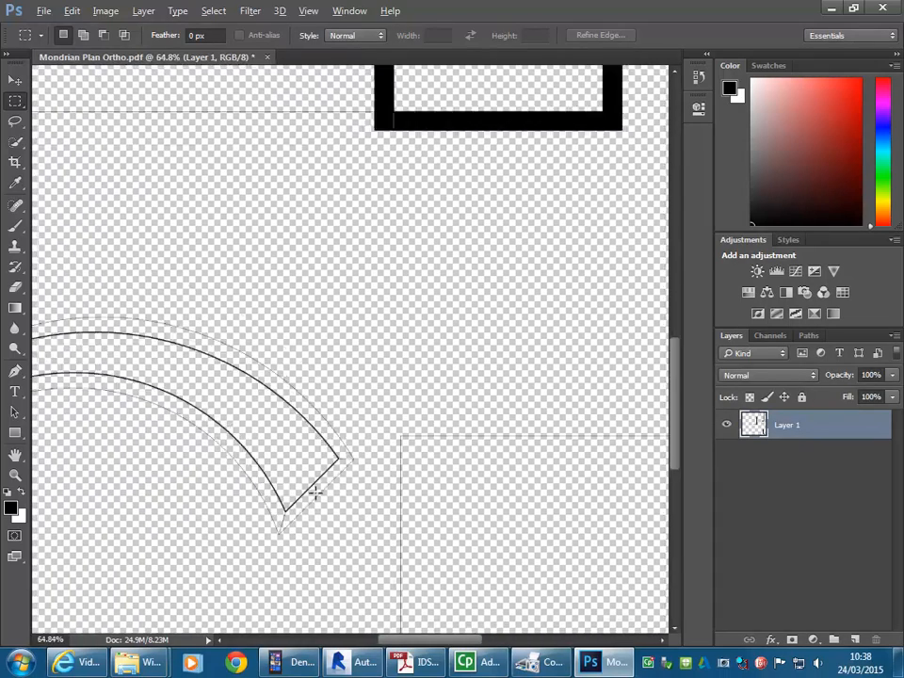
pyautogui.keyDown('alt'); pyautogui.scroll(-5, 390, 442); pyautogui.keyUp('alt')
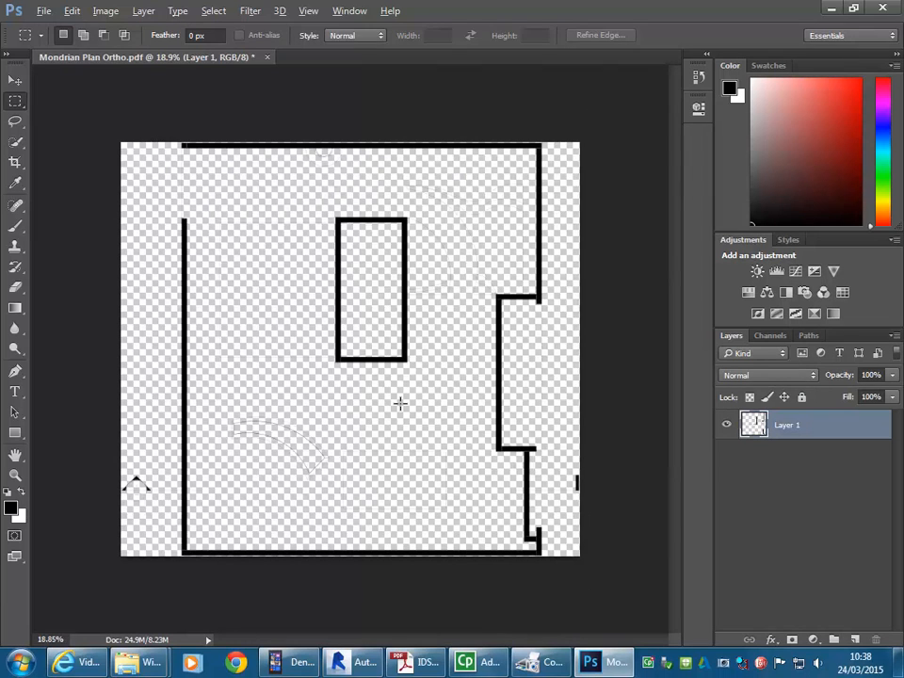
pyautogui.press('alt')
pyautogui.keyDown('alt'); pyautogui.scroll(5, 290, 467); pyautogui.keyUp('alt')
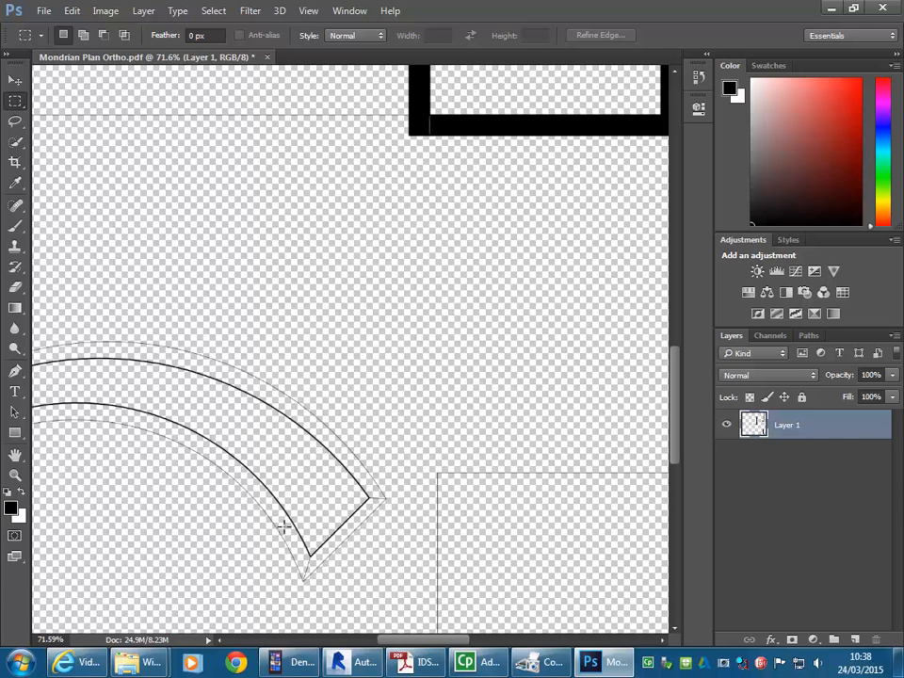
pyautogui.keyDown('alt'); pyautogui.scroll(-5, 299, 495); pyautogui.keyUp('alt')
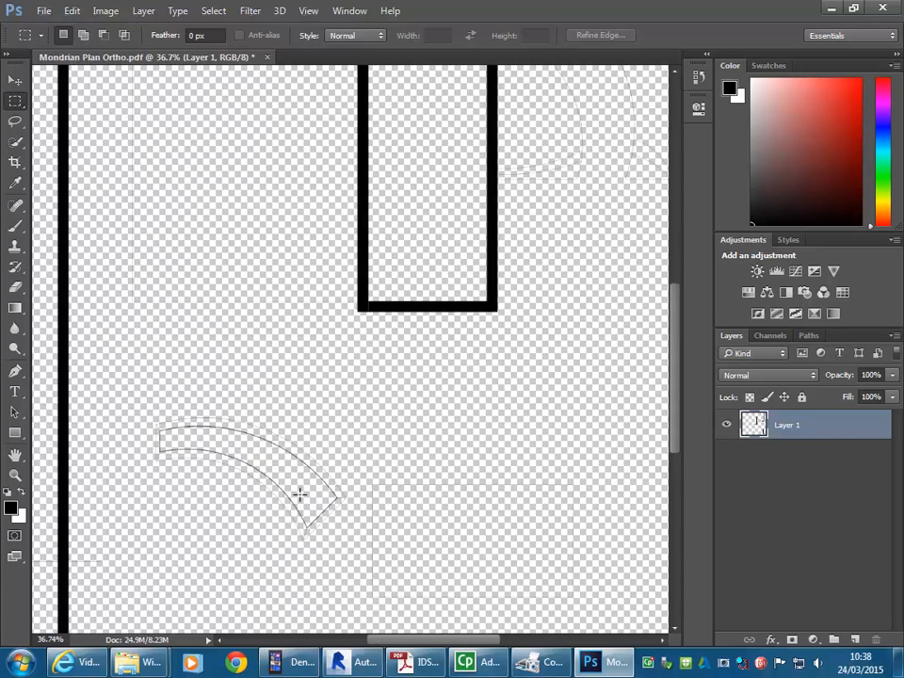
pyautogui.click(43, 10)
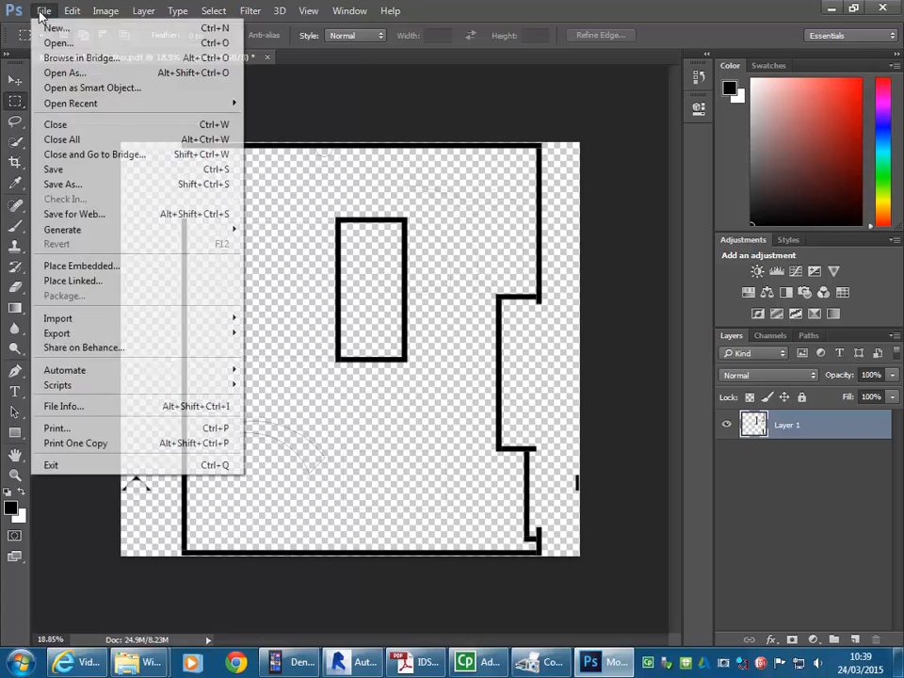
pyautogui.click(68, 187)
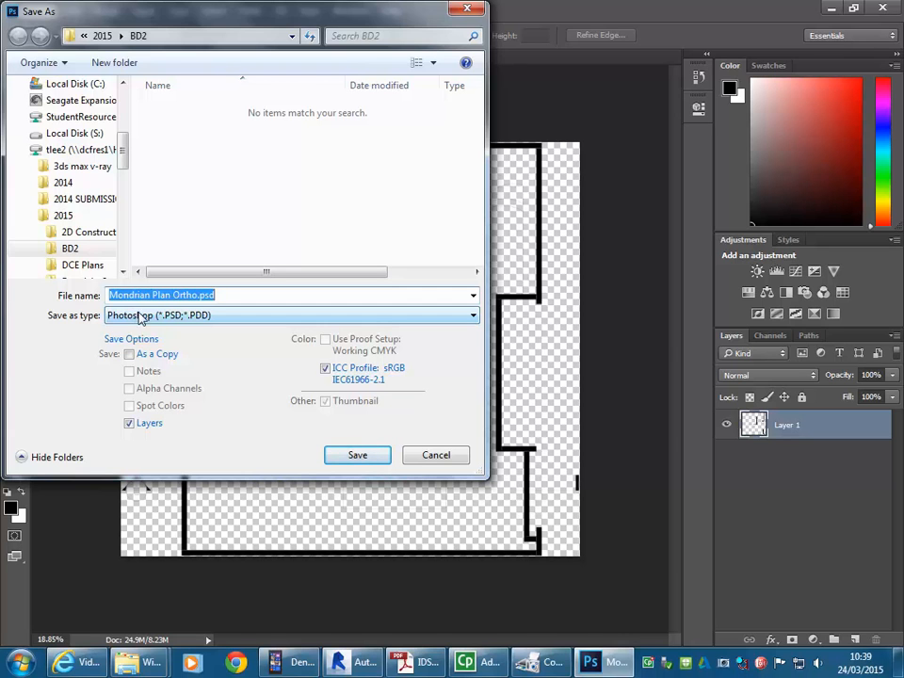
pyautogui.click(435, 457)
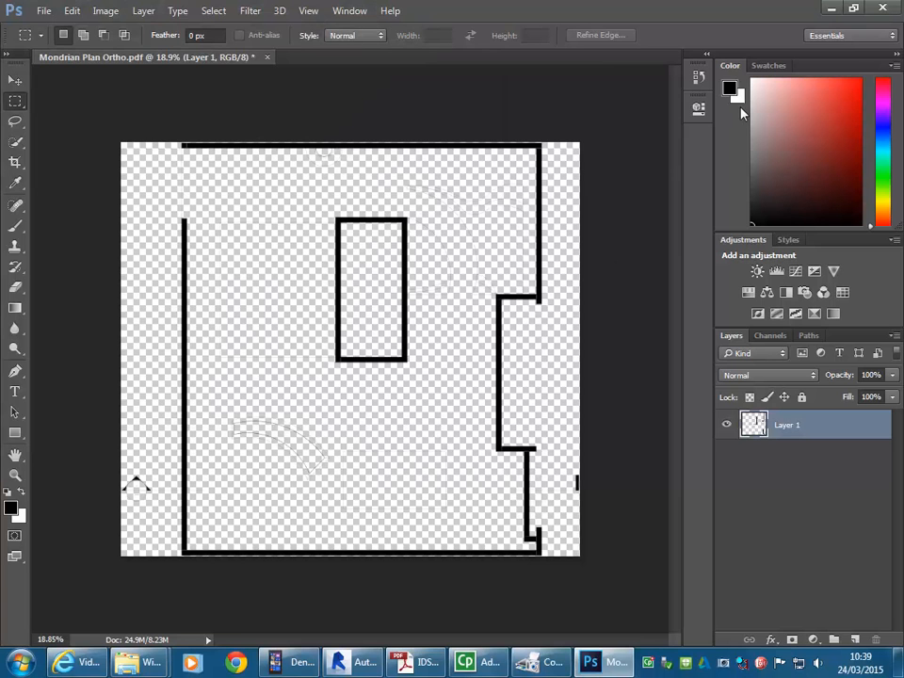
# Step: Minimize Photoshop and the BD2 folder window to return to the Mondrian v2 perspective view in Revit
pyautogui.click(831, 8)
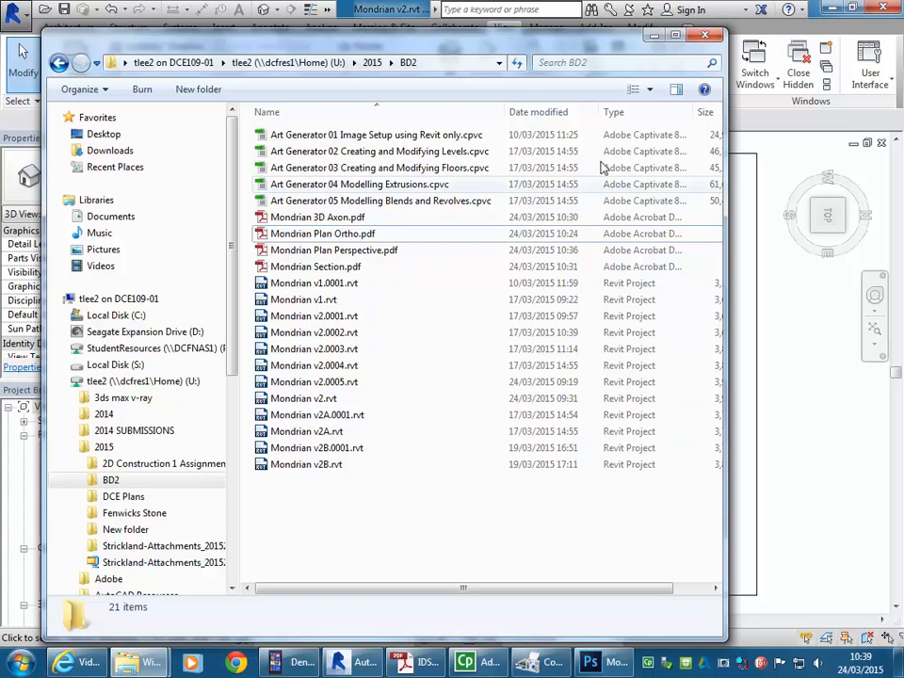
pyautogui.click(653, 36)
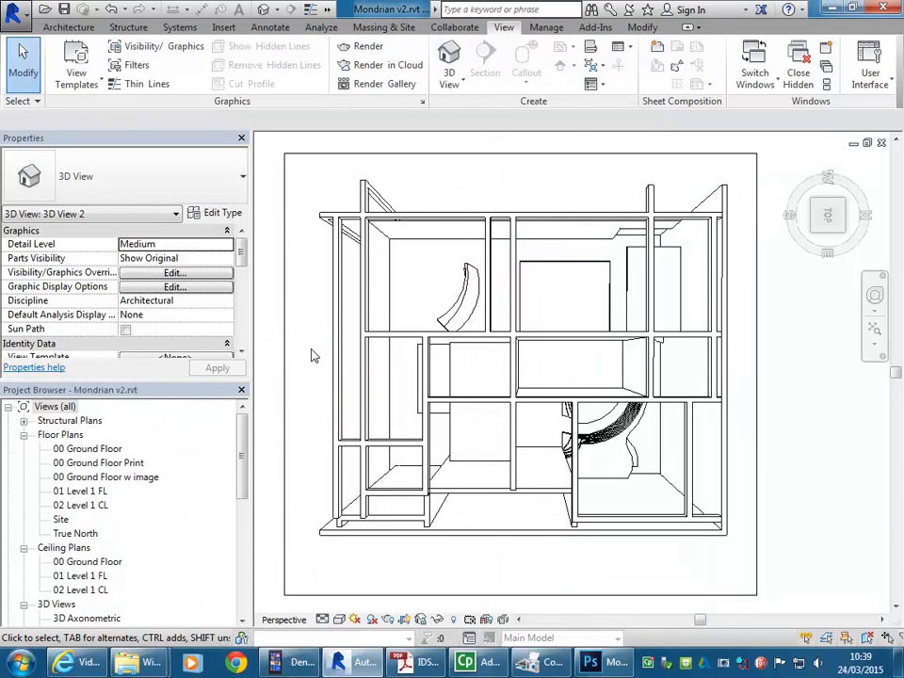